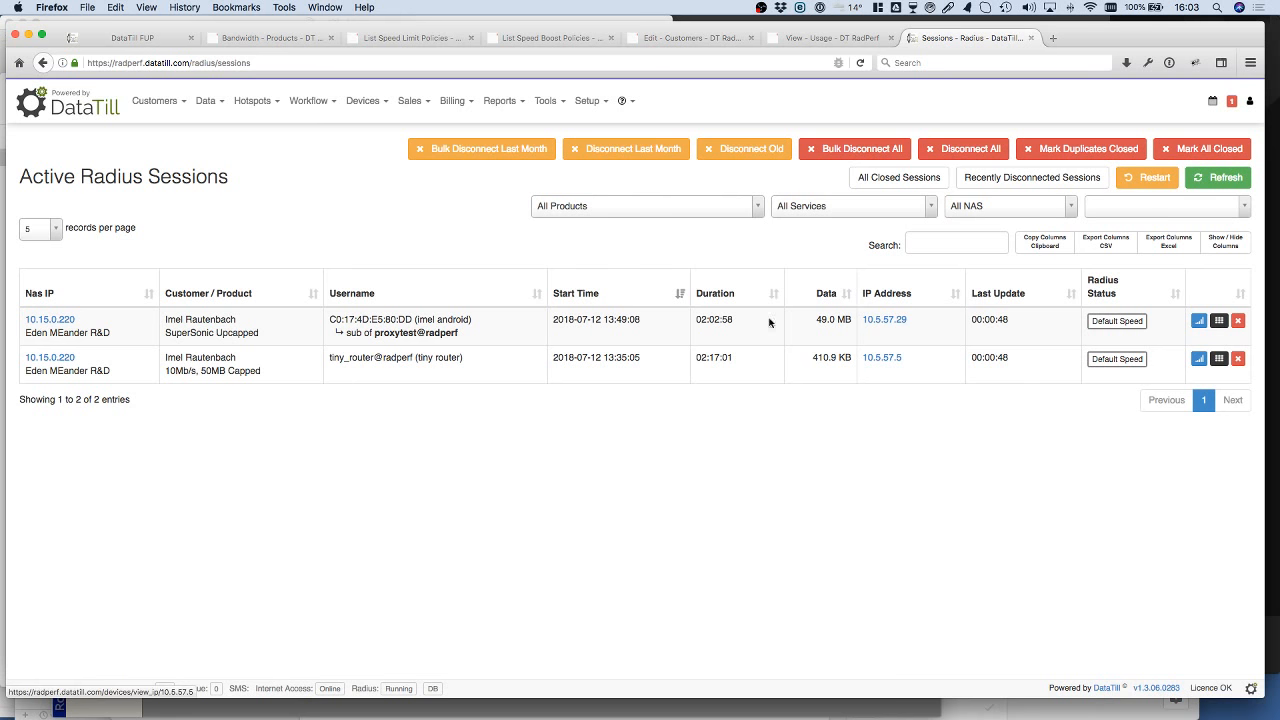
# Step: Open the data limits of the 10M50MB product (10Mb/s, 50MB Capped) for editing from the Data Products list
pyautogui.click(130, 38)
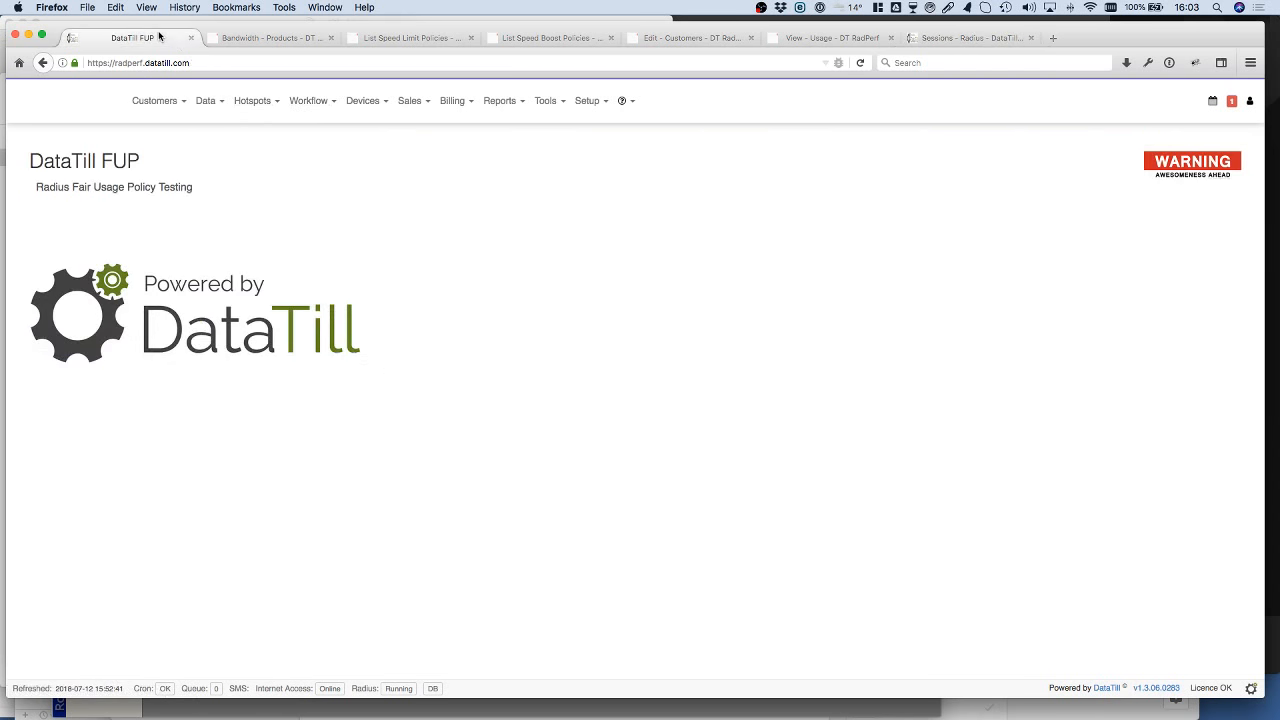
pyautogui.moveTo(209, 103)
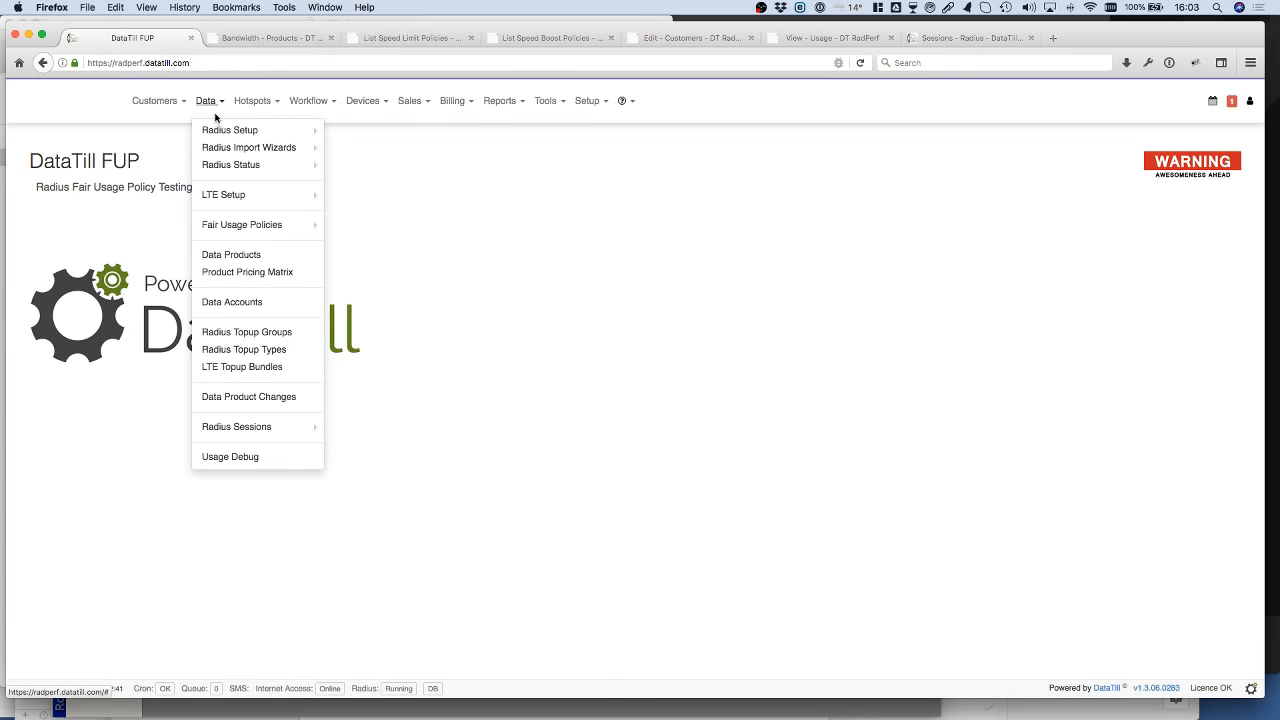
pyautogui.moveTo(219, 228)
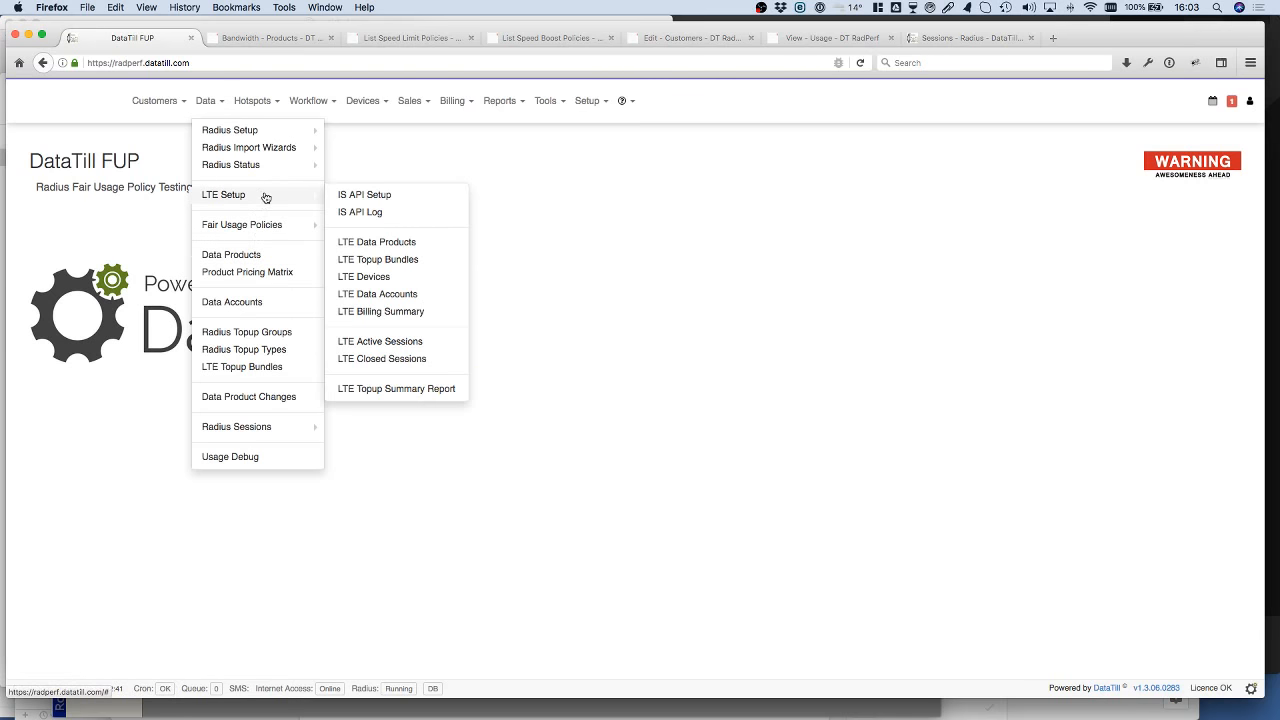
pyautogui.moveTo(267, 162)
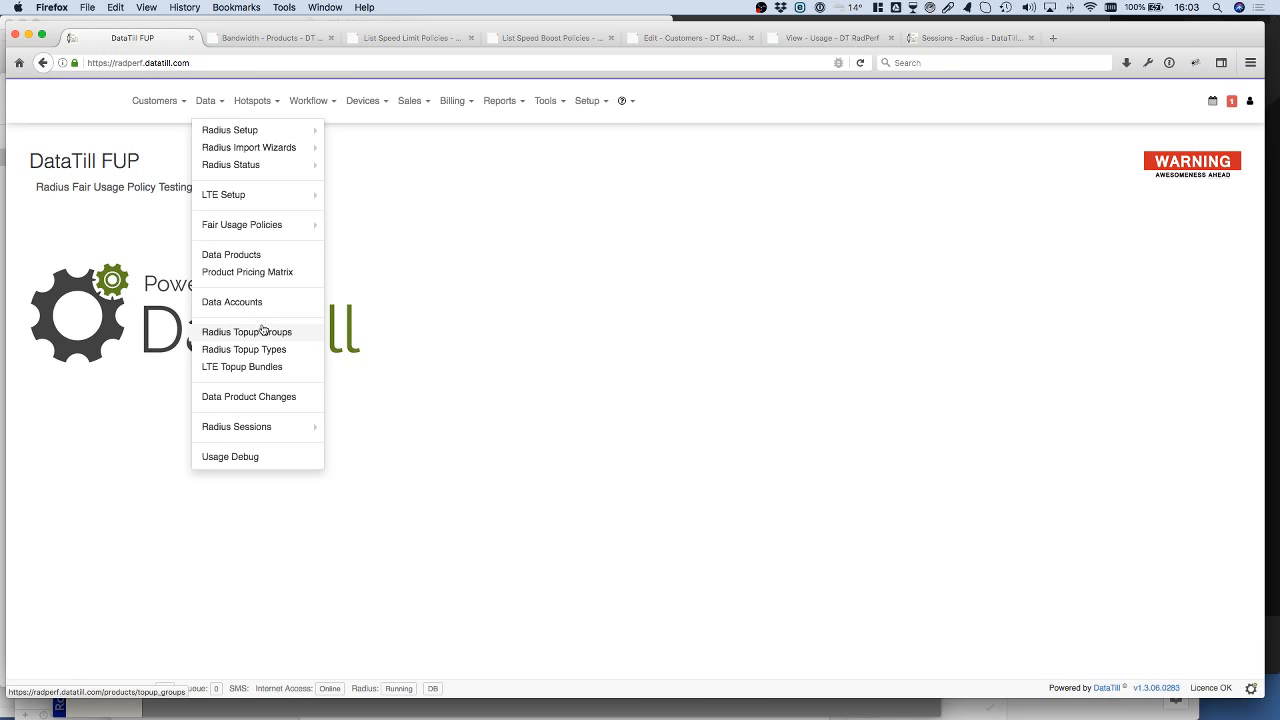
pyautogui.click(250, 304)
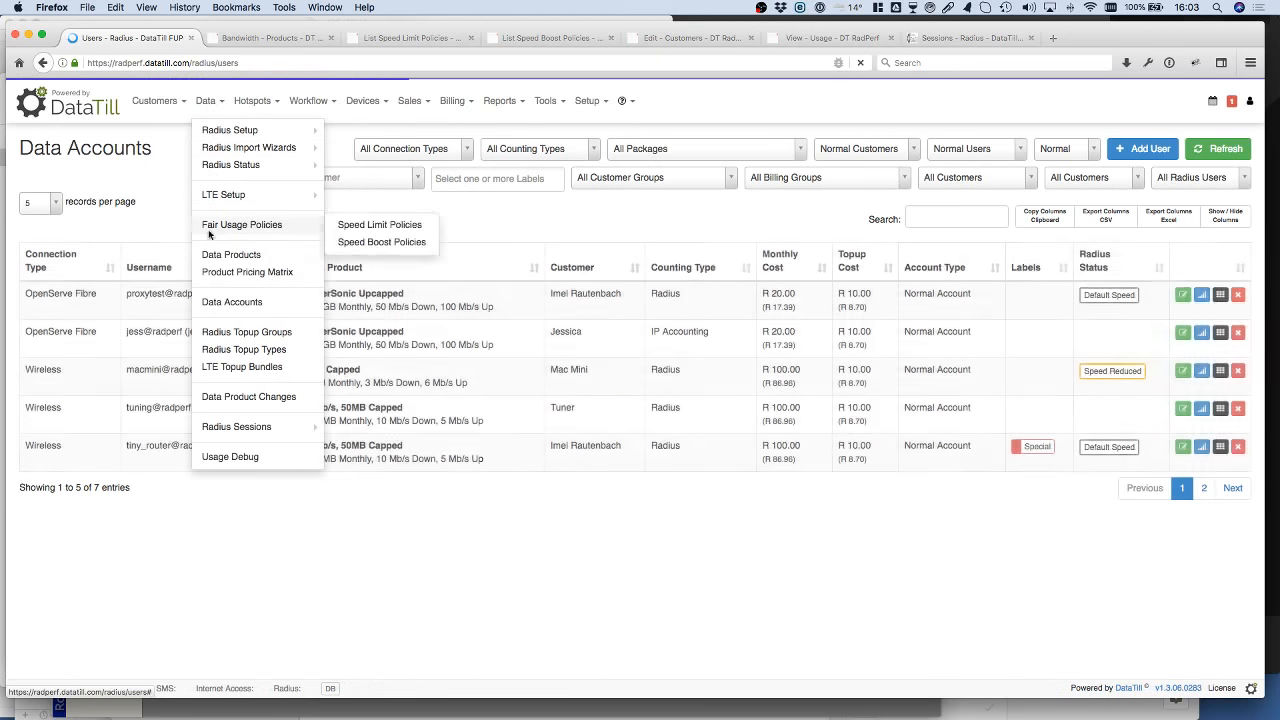
pyautogui.click(223, 259)
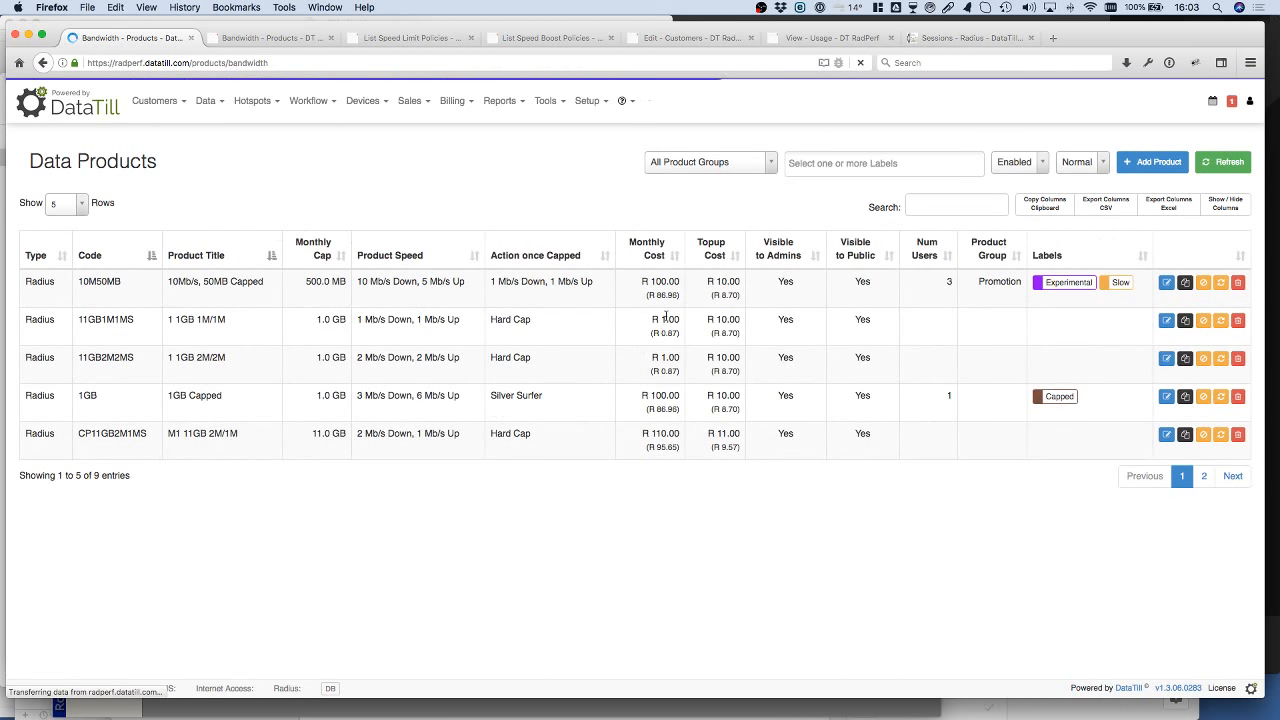
pyautogui.click(1167, 284)
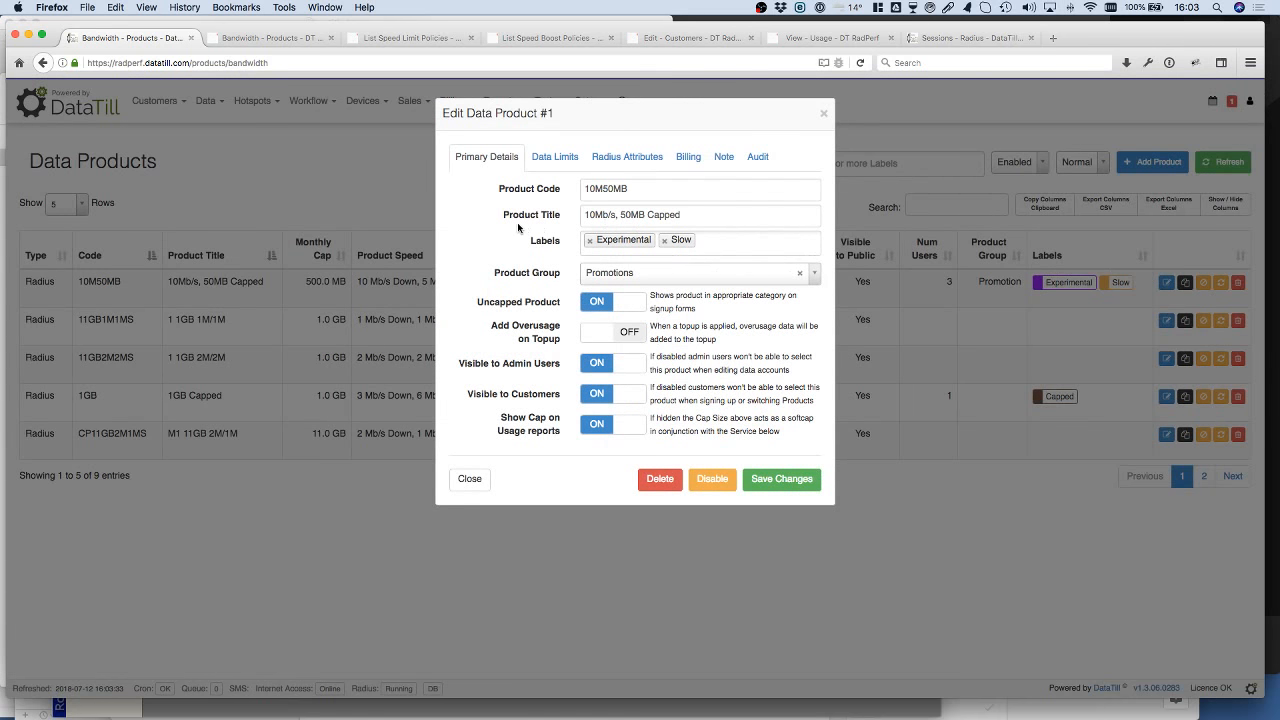
pyautogui.click(556, 160)
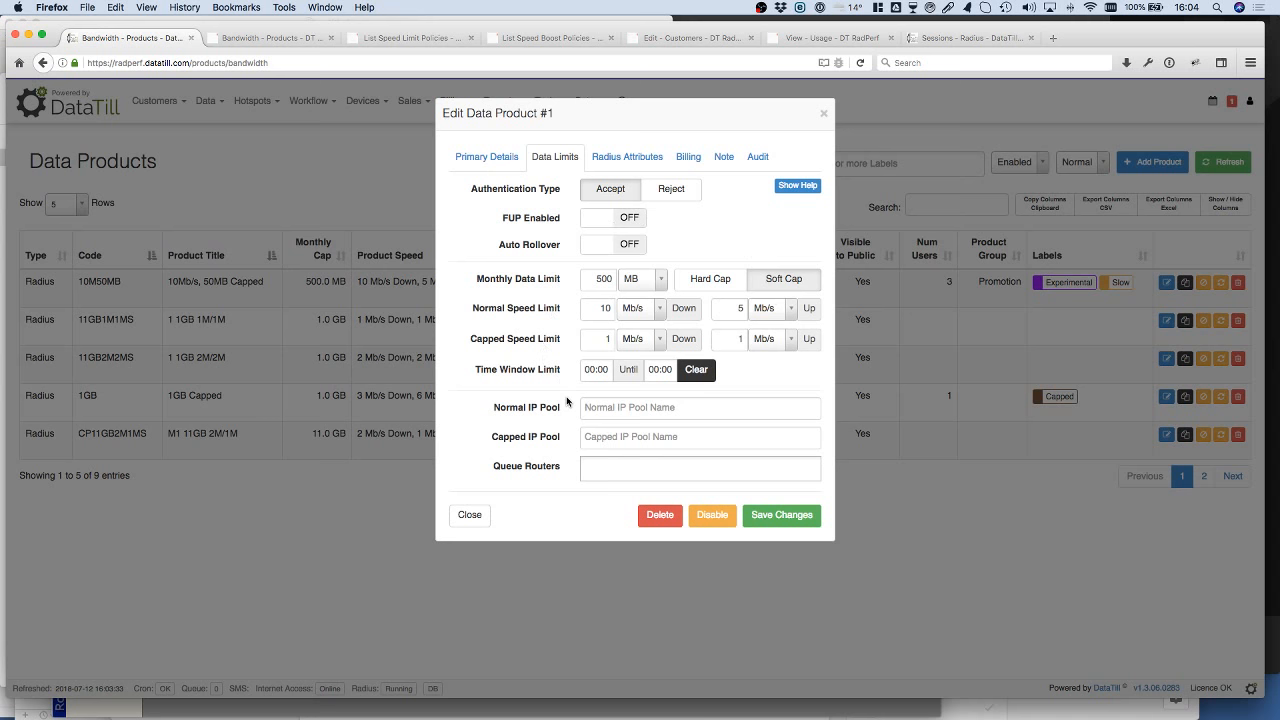
# Step: Examine the product's monthly data limit and its normal and capped speed limits, comparing Hard Cap with Soft Cap
pyautogui.click(592, 277)
pyautogui.click(592, 311)
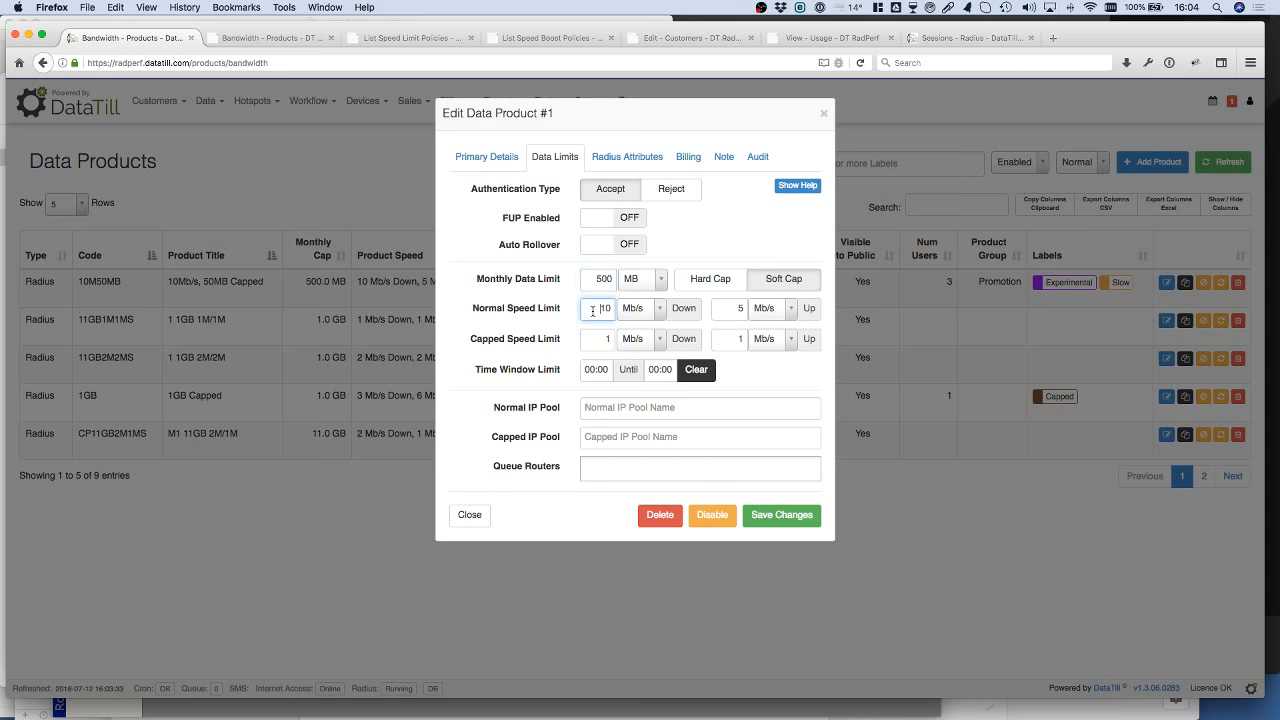
pyautogui.click(746, 311)
pyautogui.click(779, 279)
pyautogui.doubleClick(612, 279)
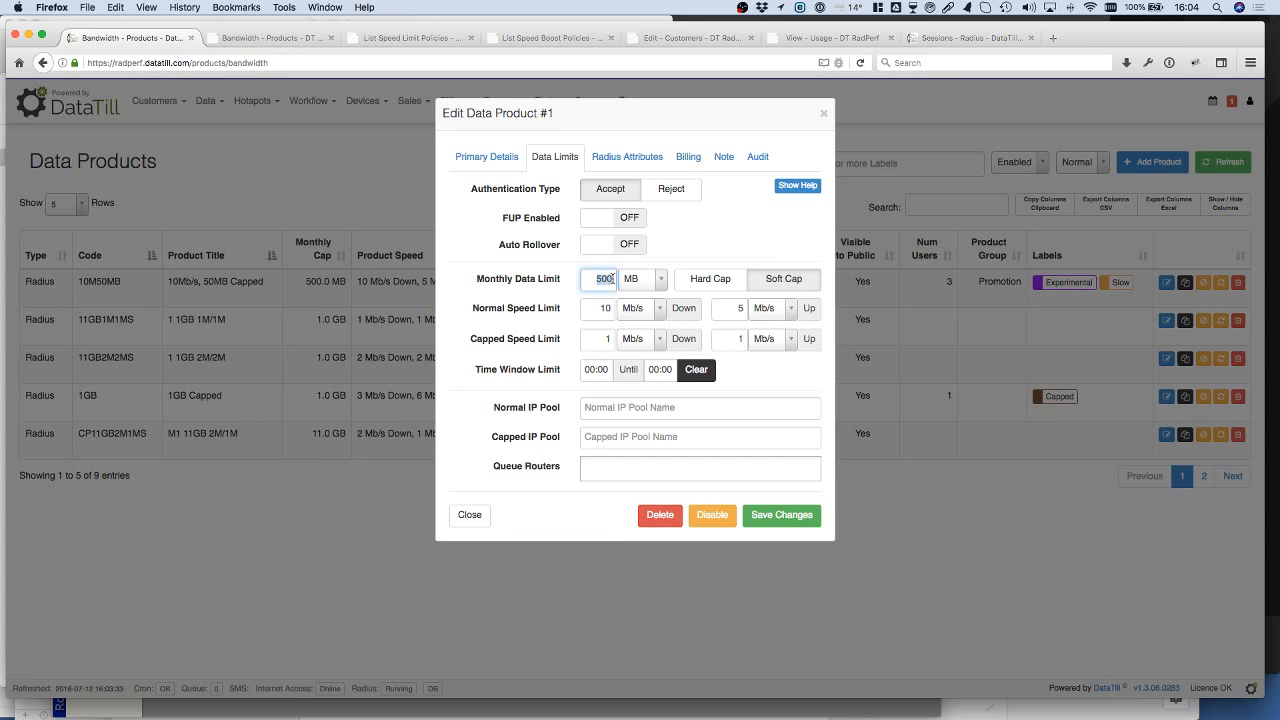
pyautogui.click(601, 341)
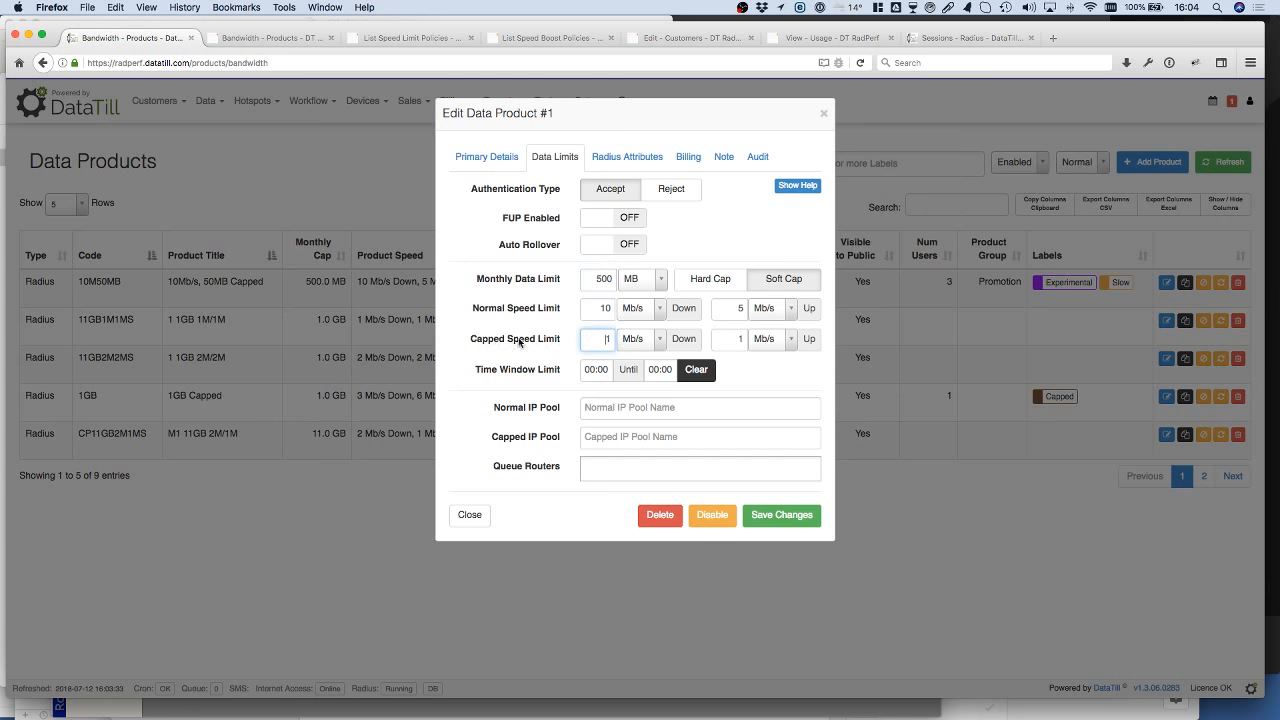
pyautogui.click(713, 281)
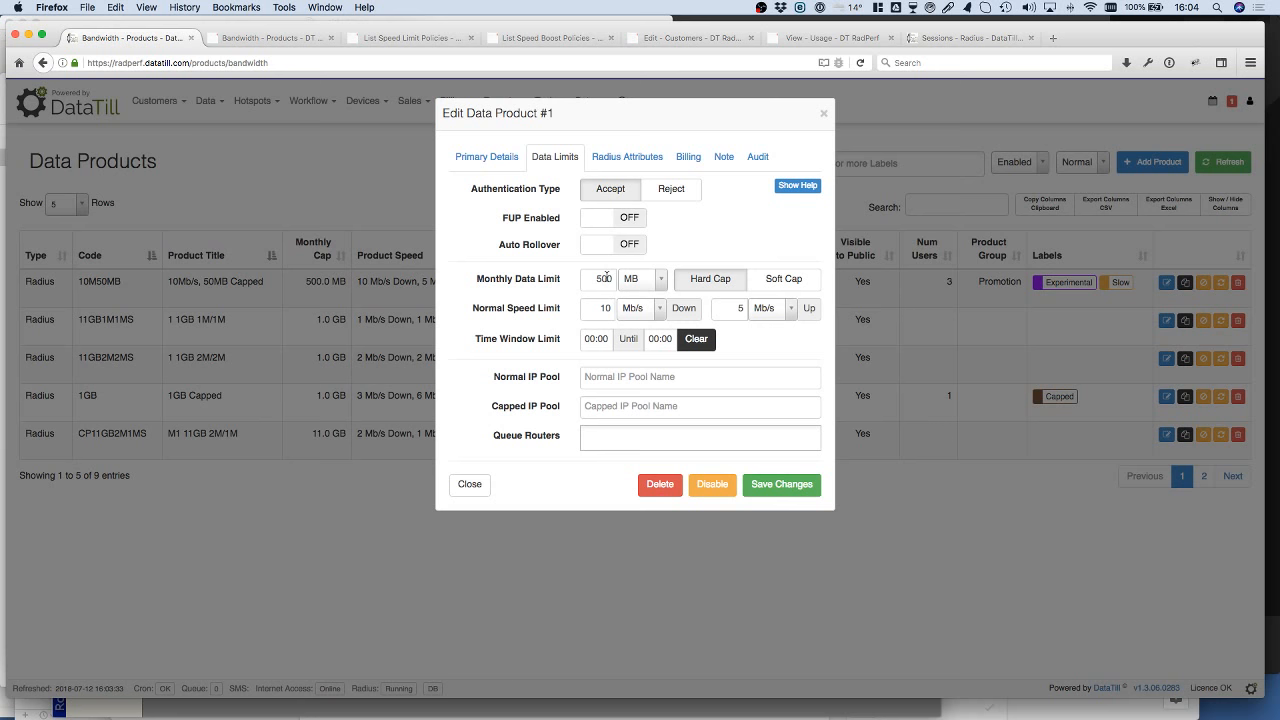
pyautogui.click(785, 281)
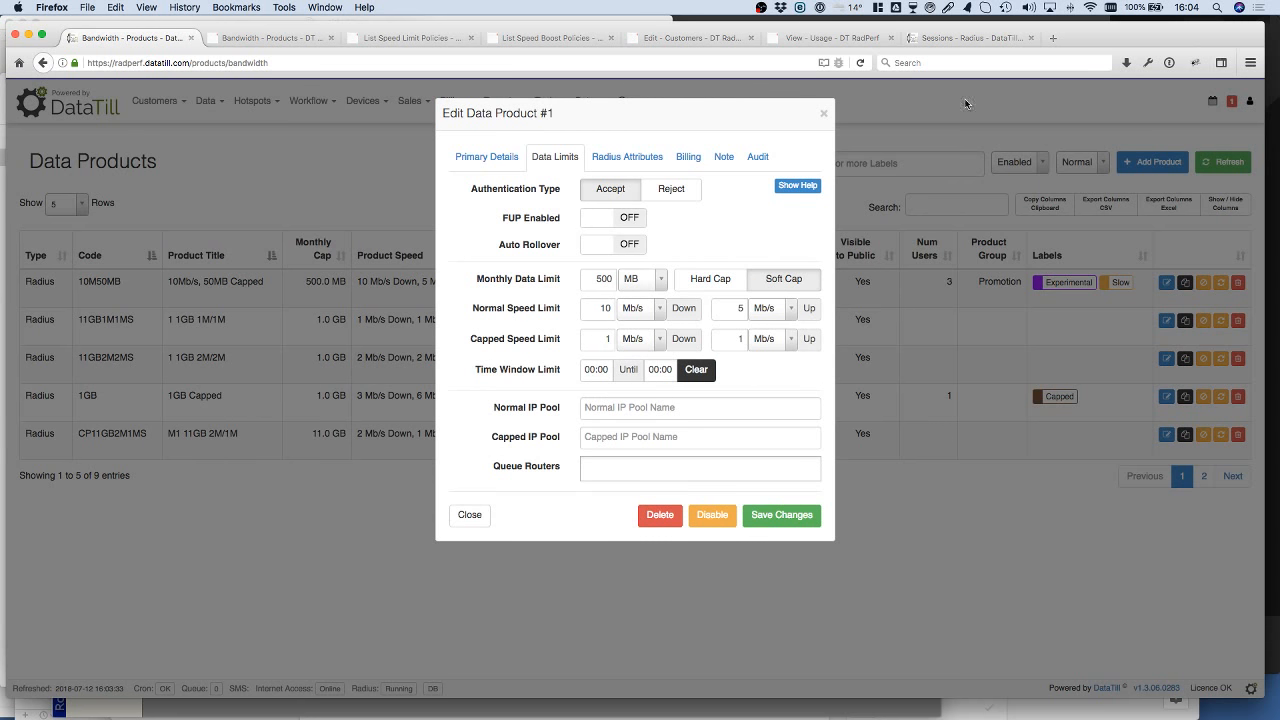
# Step: Check the active Radius sessions and enable FUP in the 10M50MB product's data limits
pyautogui.click(968, 38)
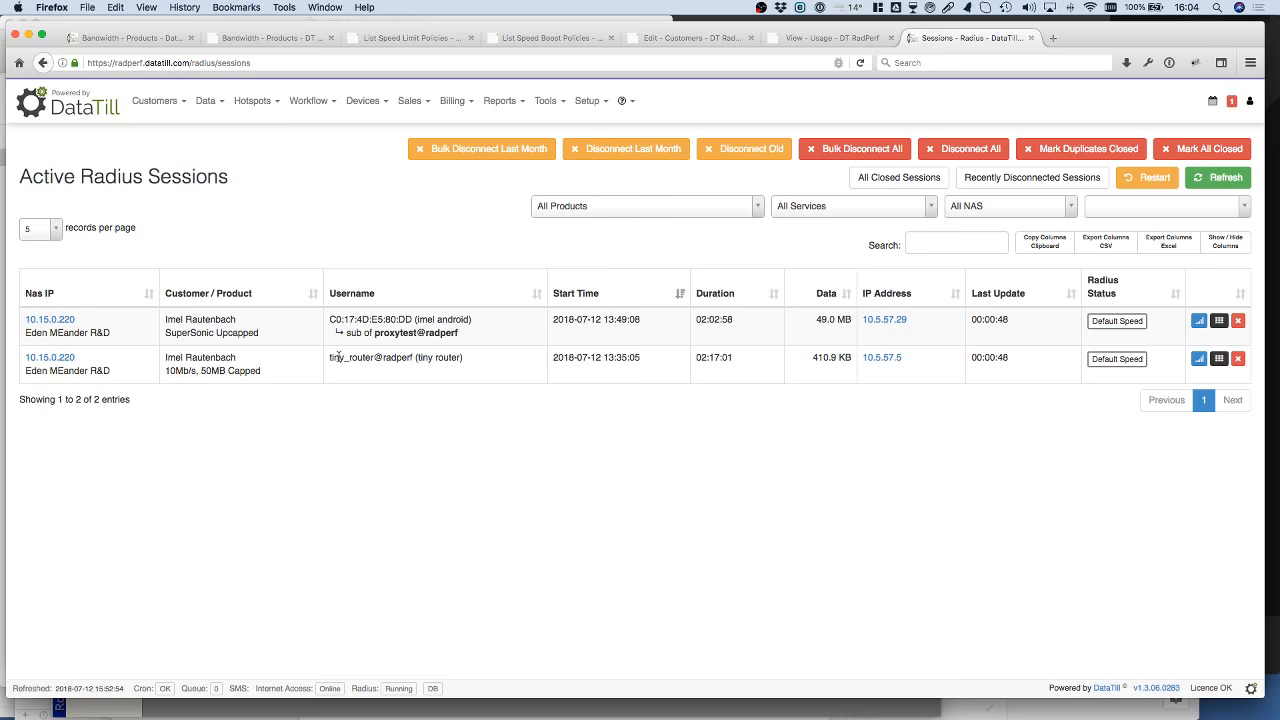
pyautogui.click(133, 37)
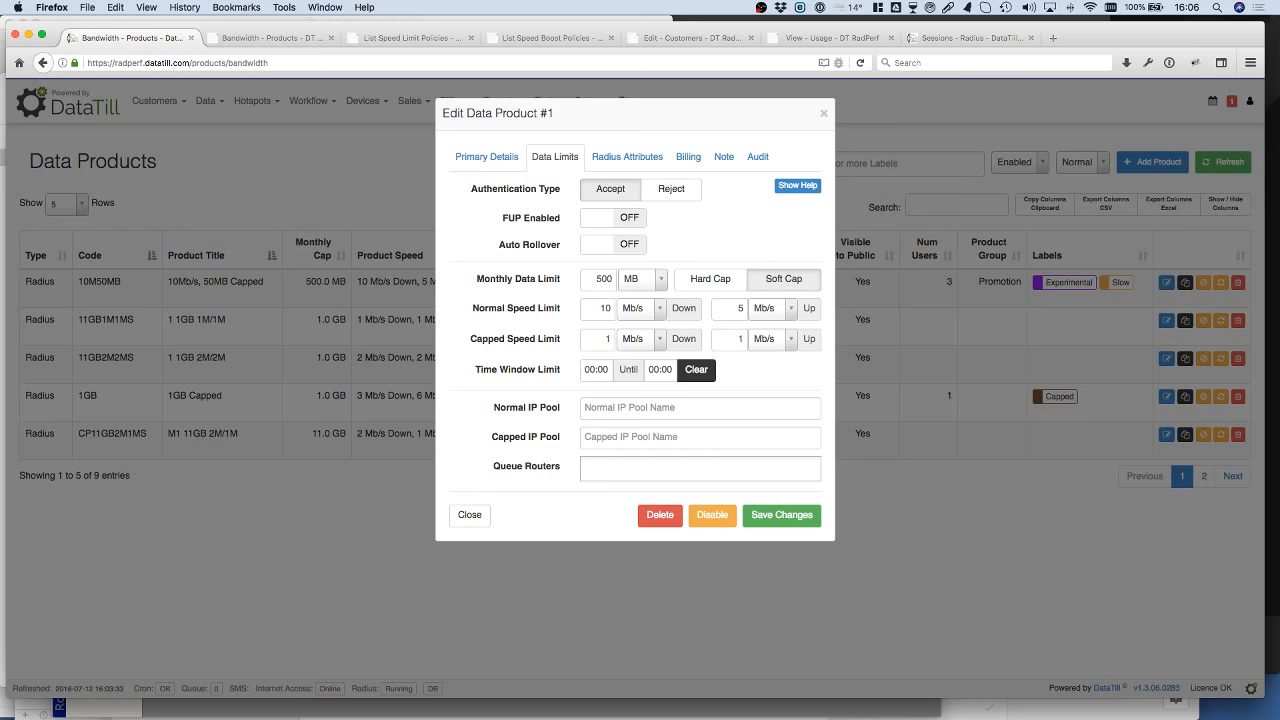
pyautogui.click(604, 218)
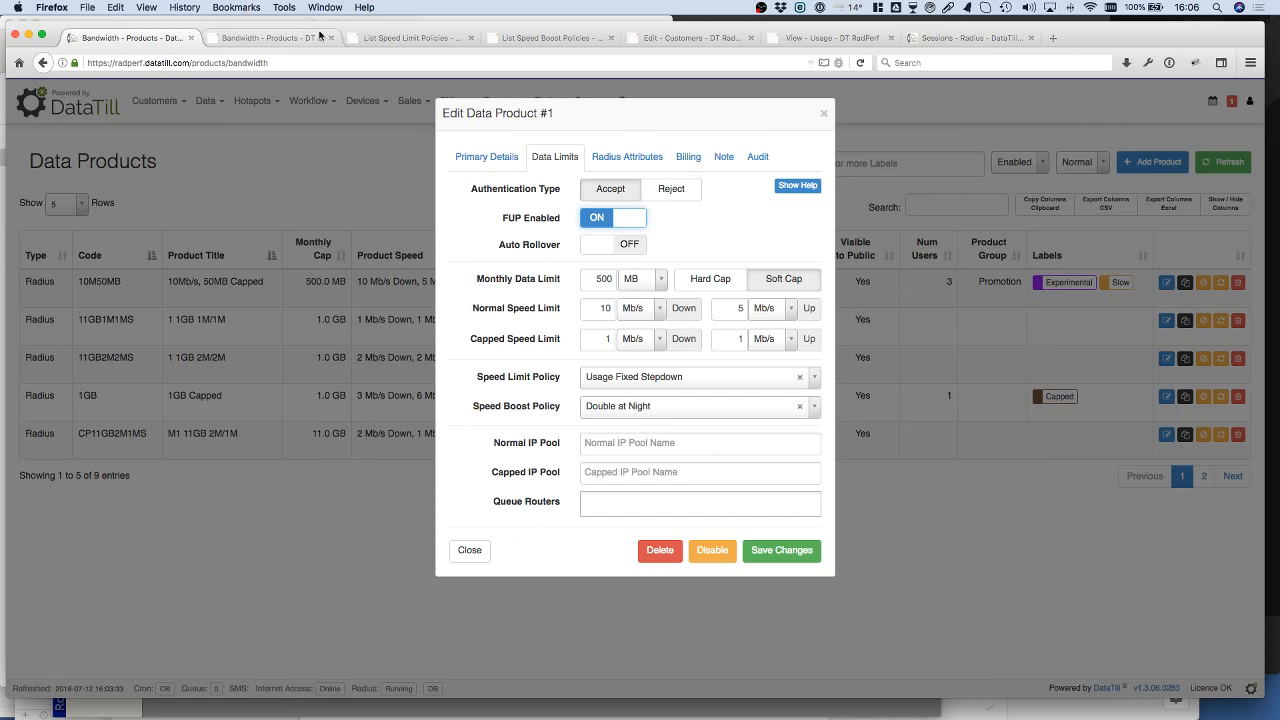
# Step: Start a new FUP speed limit policy from the speed limit policies list and view its rolling window options
pyautogui.click(409, 39)
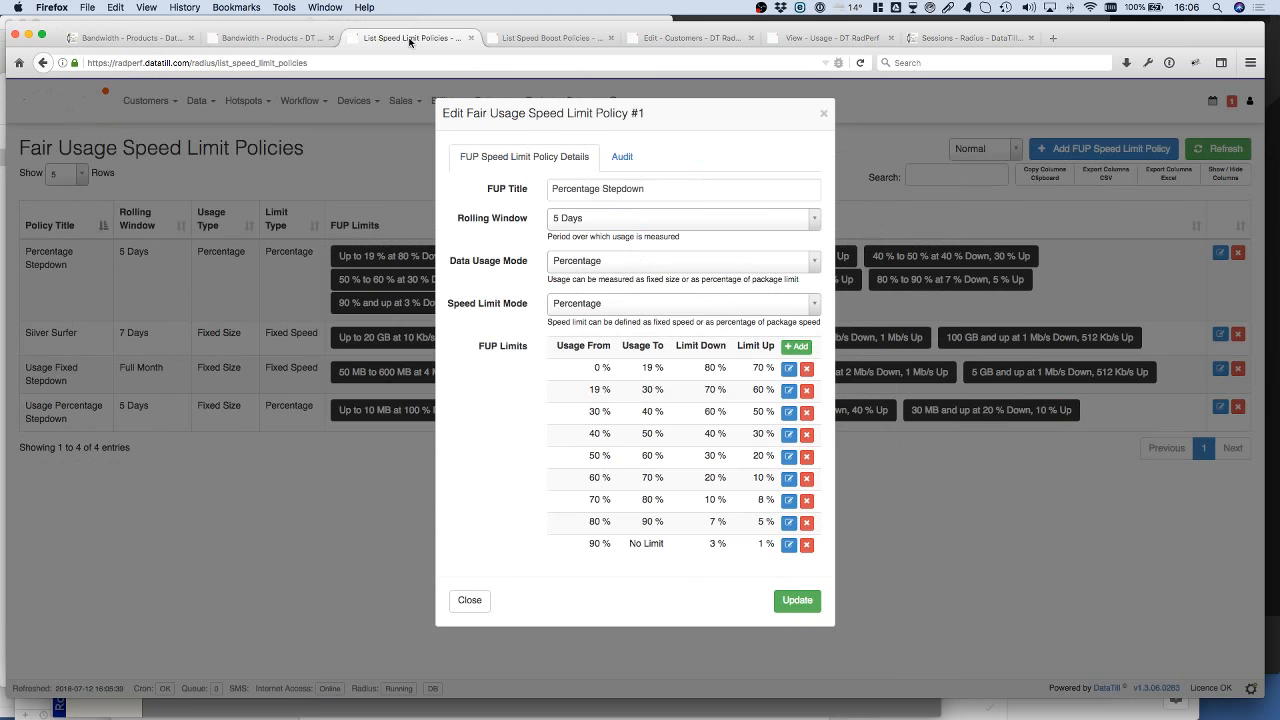
pyautogui.click(824, 117)
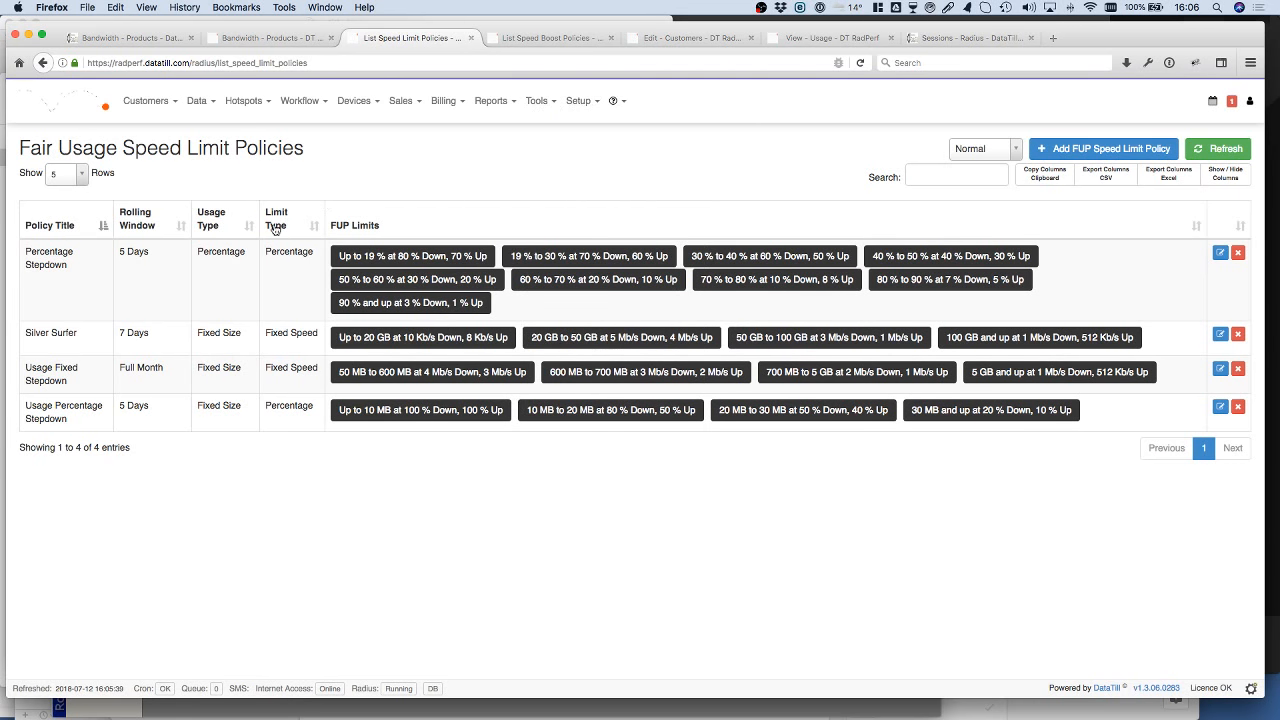
pyautogui.click(1088, 149)
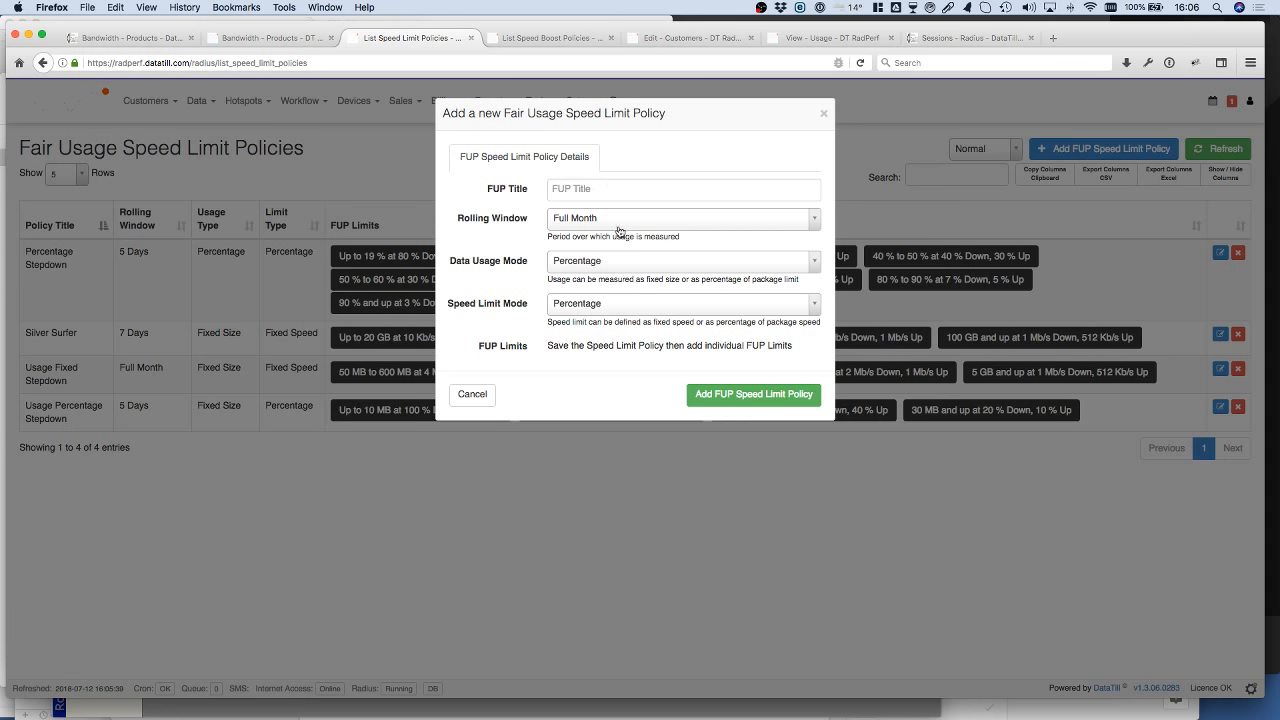
pyautogui.click(647, 220)
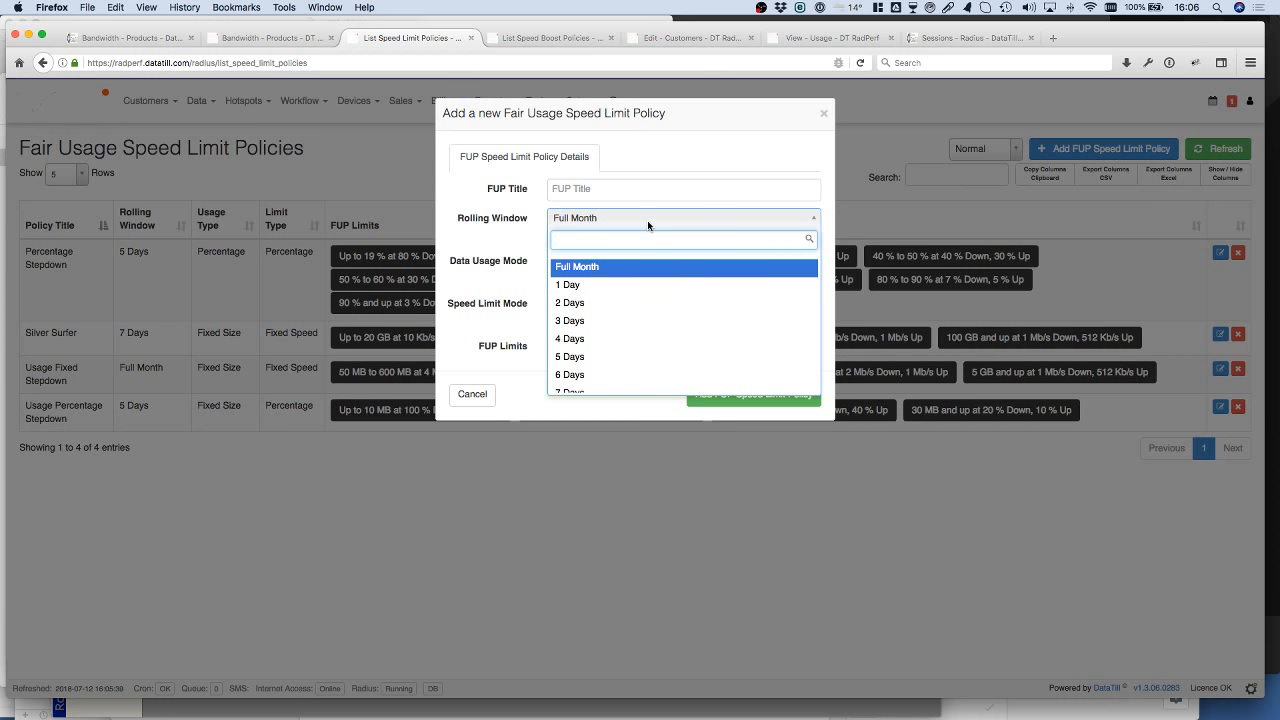
# Step: Switch to the QuickTime Player sketch, draw yellow vertical usage bars above days 1 to 5, and select the green brush
pyautogui.moveTo(568, 716)
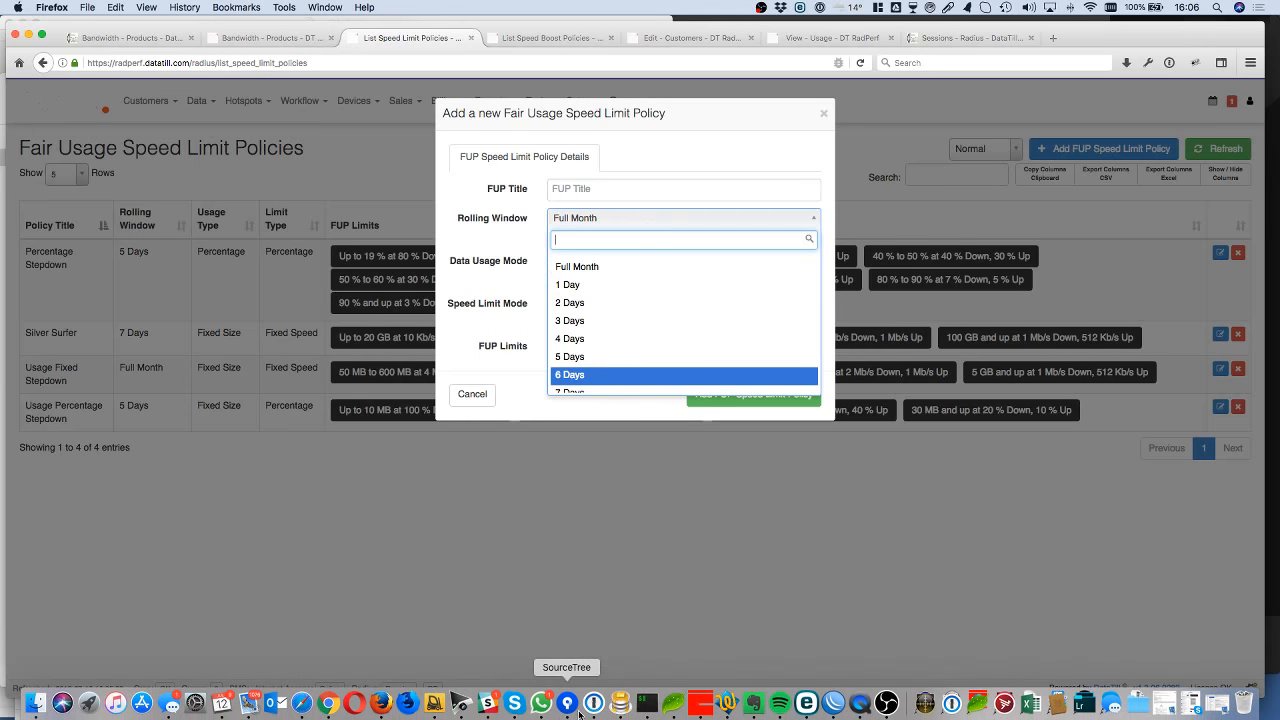
pyautogui.click(860, 703)
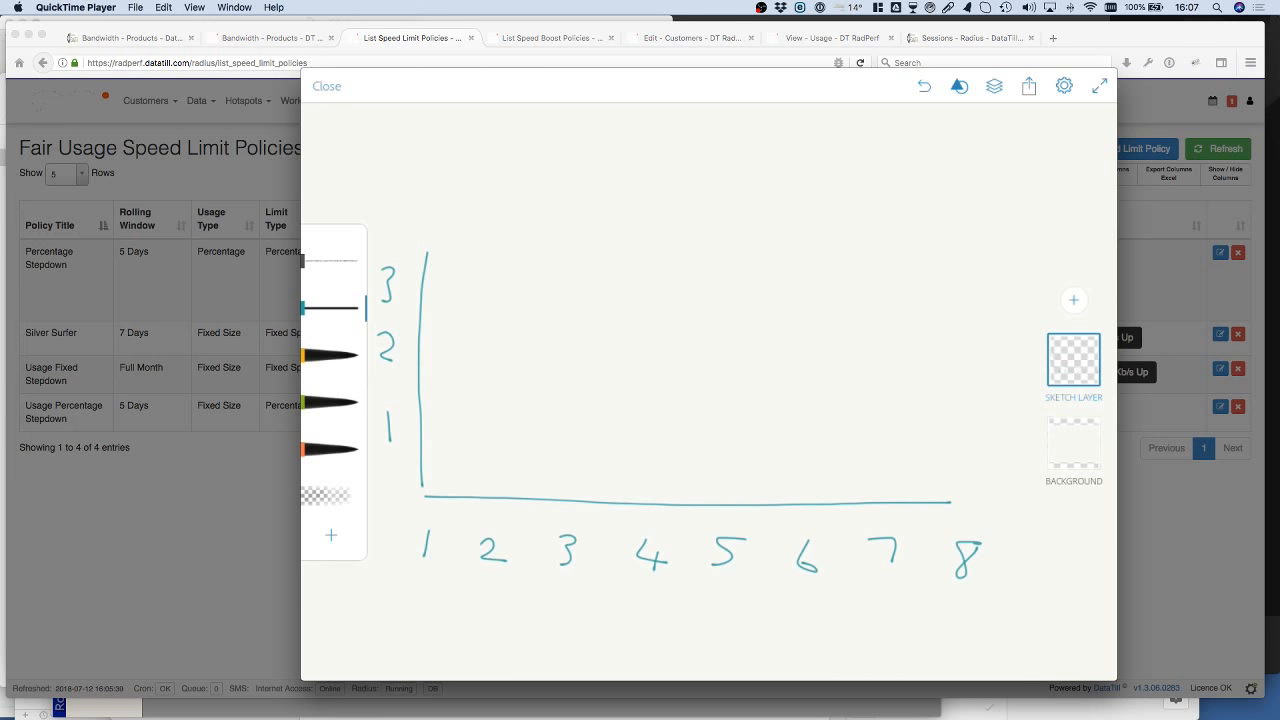
pyautogui.click(331, 355)
pyautogui.moveTo(448, 394); pyautogui.dragTo(444, 484)
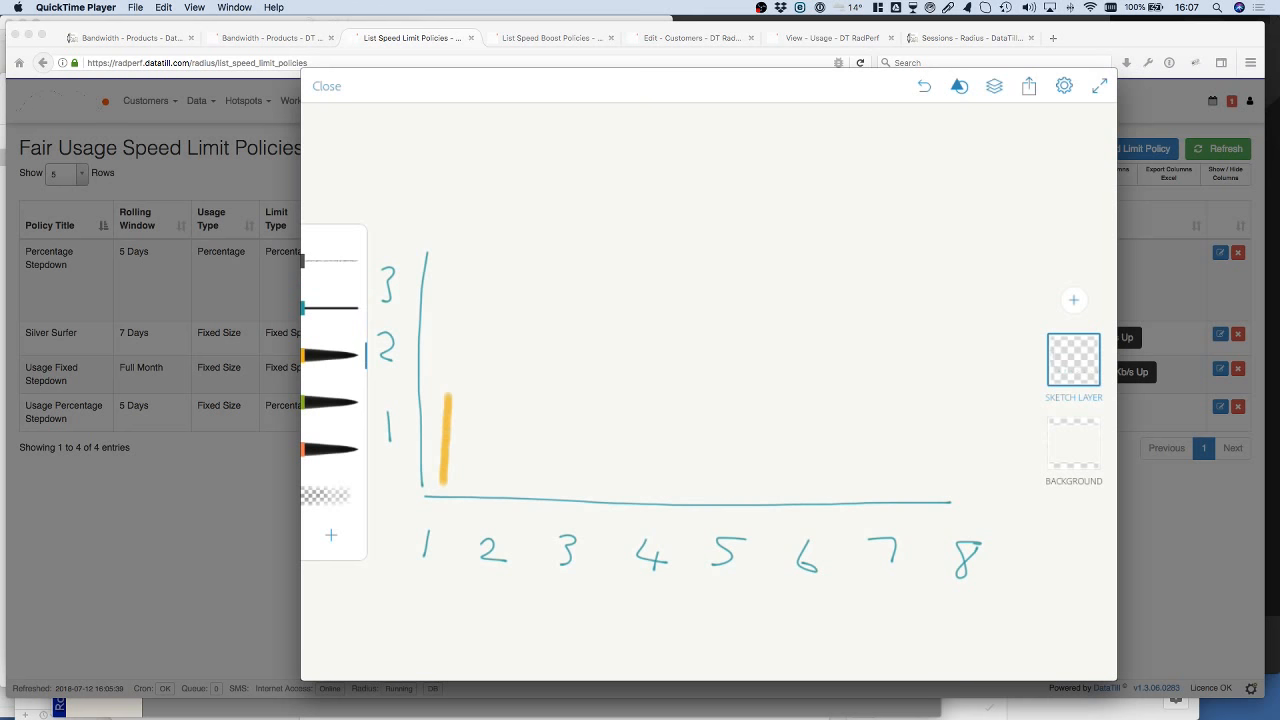
pyautogui.moveTo(488, 358); pyautogui.dragTo(481, 494)
pyautogui.moveTo(564, 488); pyautogui.dragTo(547, 284)
pyautogui.moveTo(636, 490); pyautogui.dragTo(633, 404)
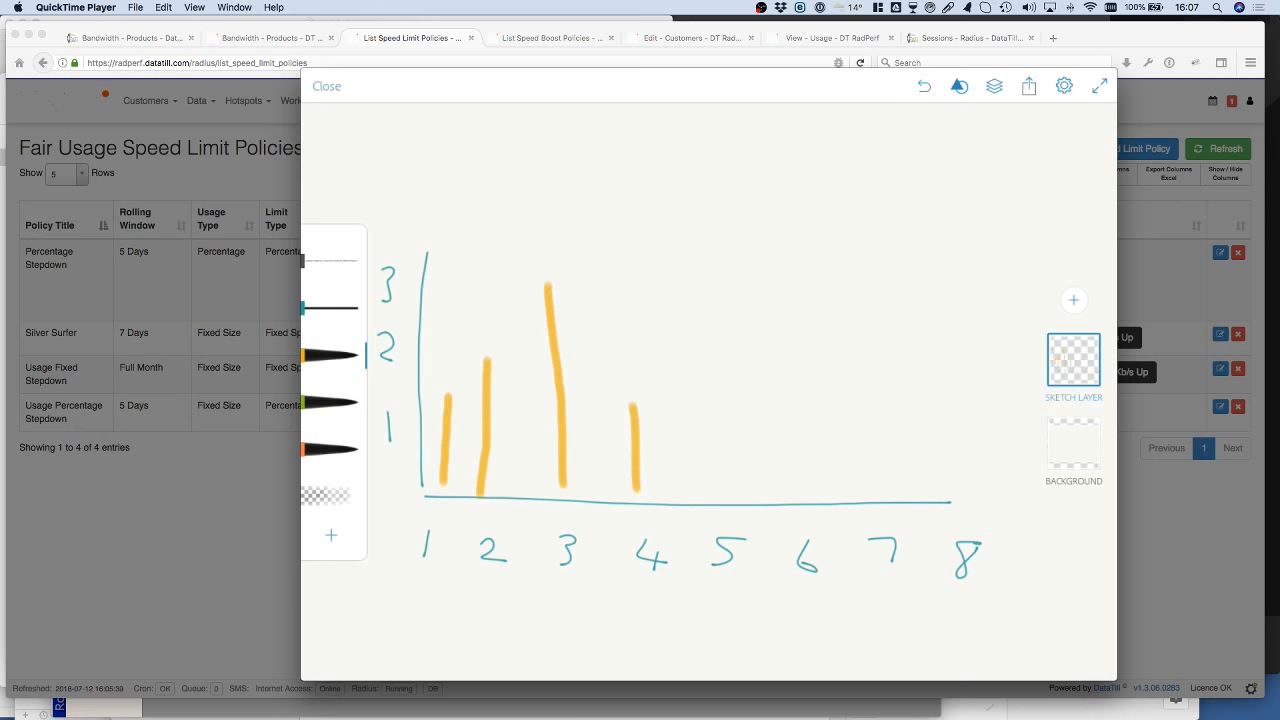
pyautogui.moveTo(724, 494); pyautogui.dragTo(704, 310)
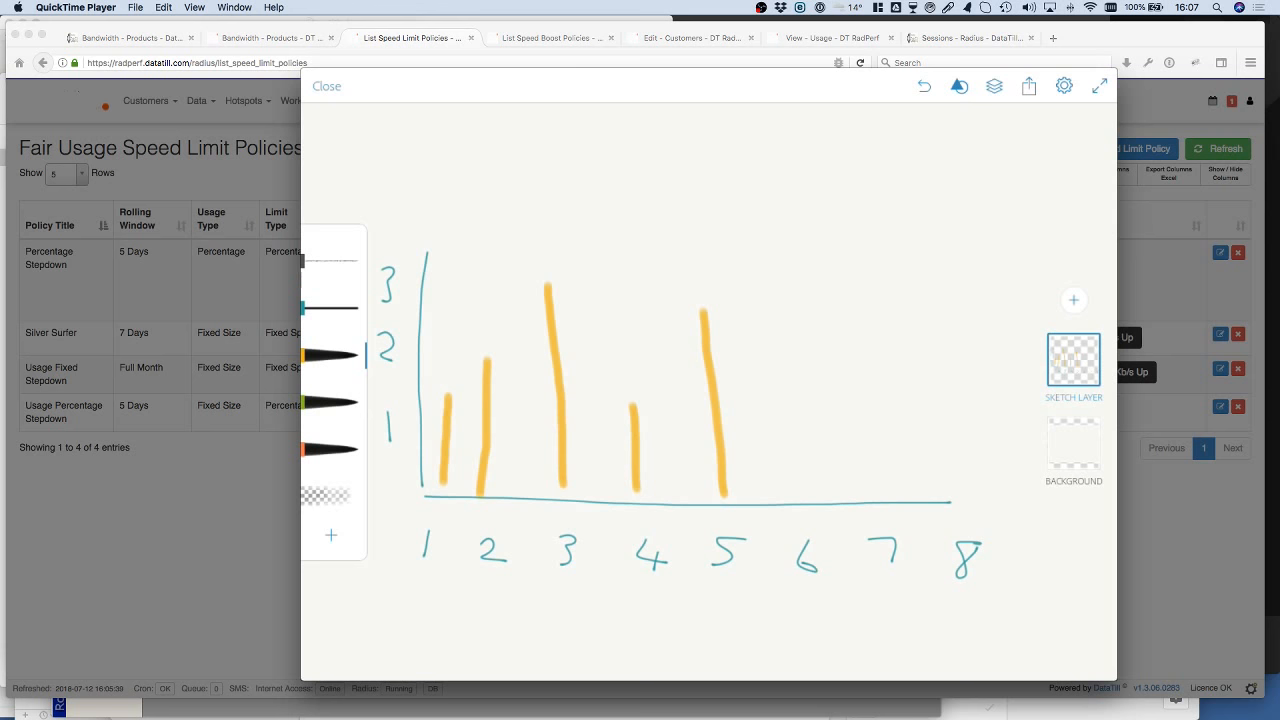
pyautogui.click(332, 402)
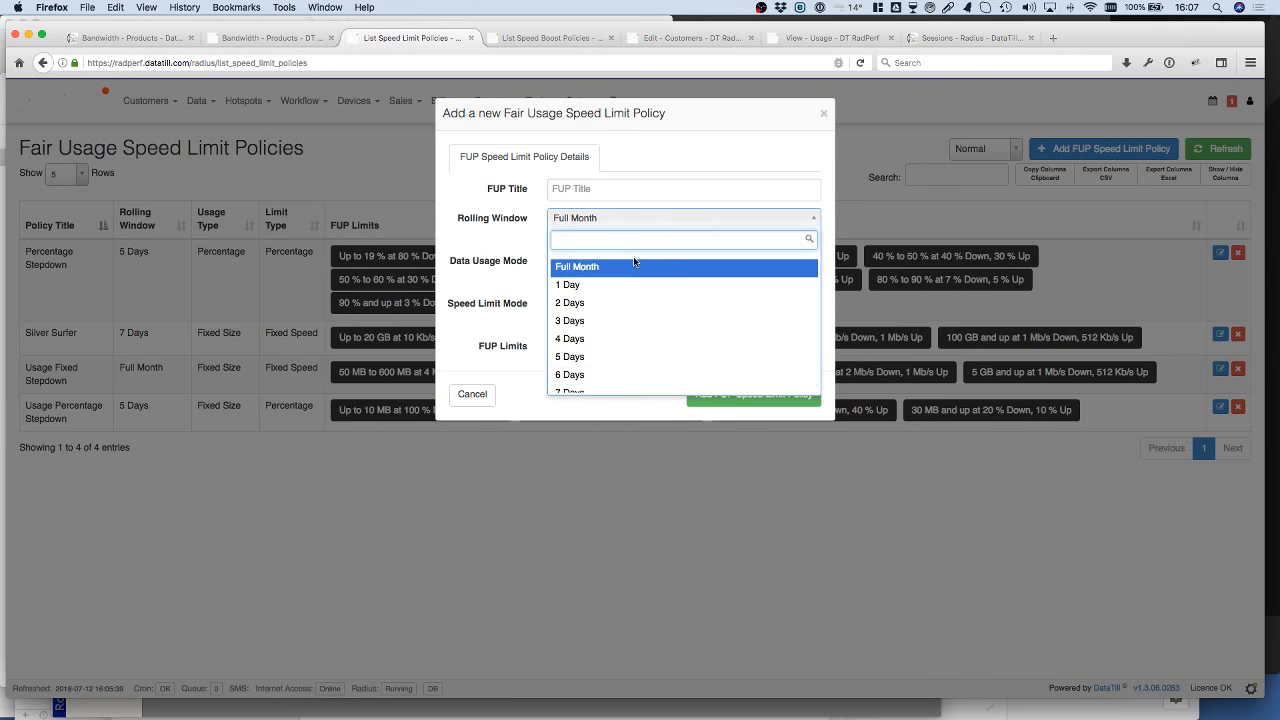
# Step: Try to add the untitled policy with a 3 Days rolling window and cancel the form
pyautogui.click(566, 321)
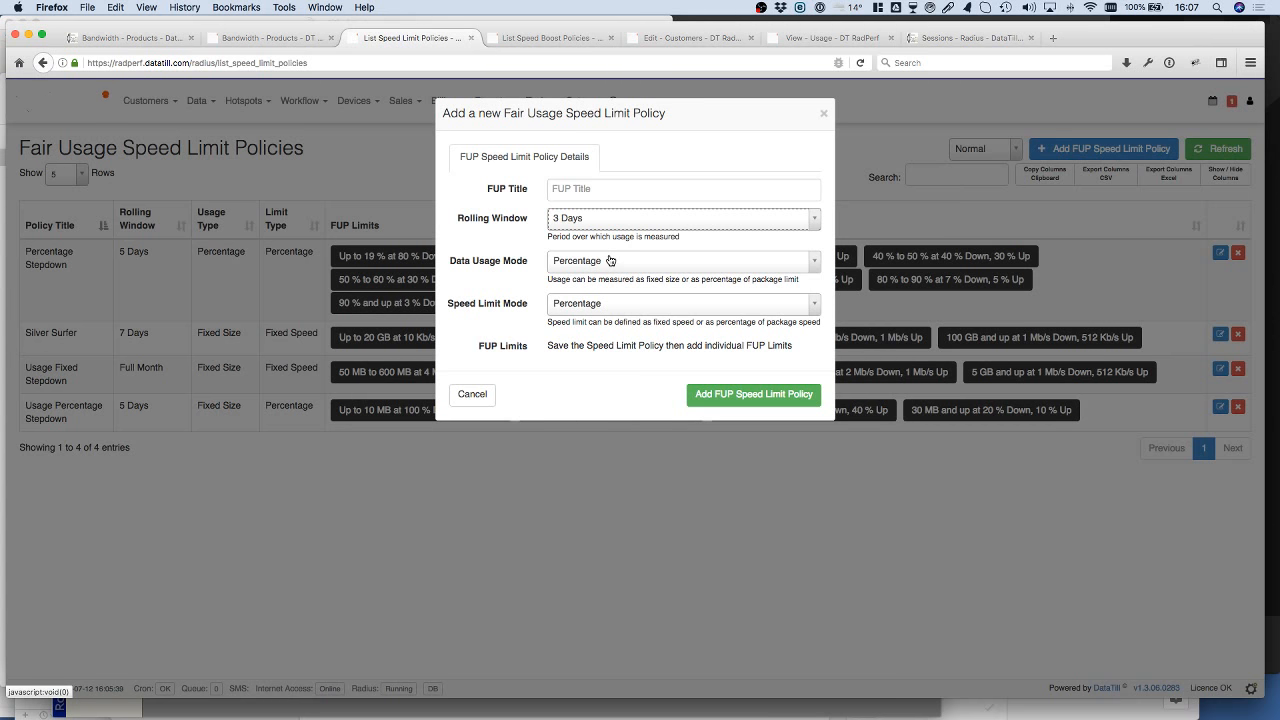
pyautogui.click(862, 705)
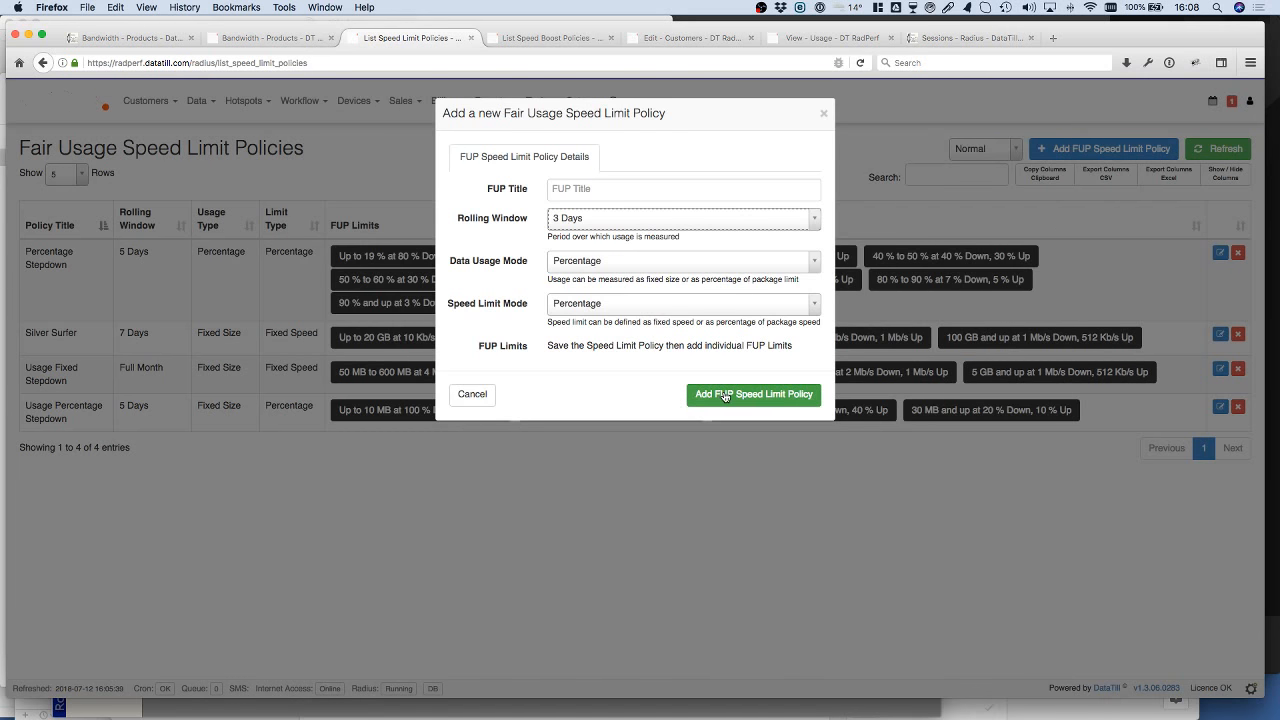
pyautogui.click(724, 395)
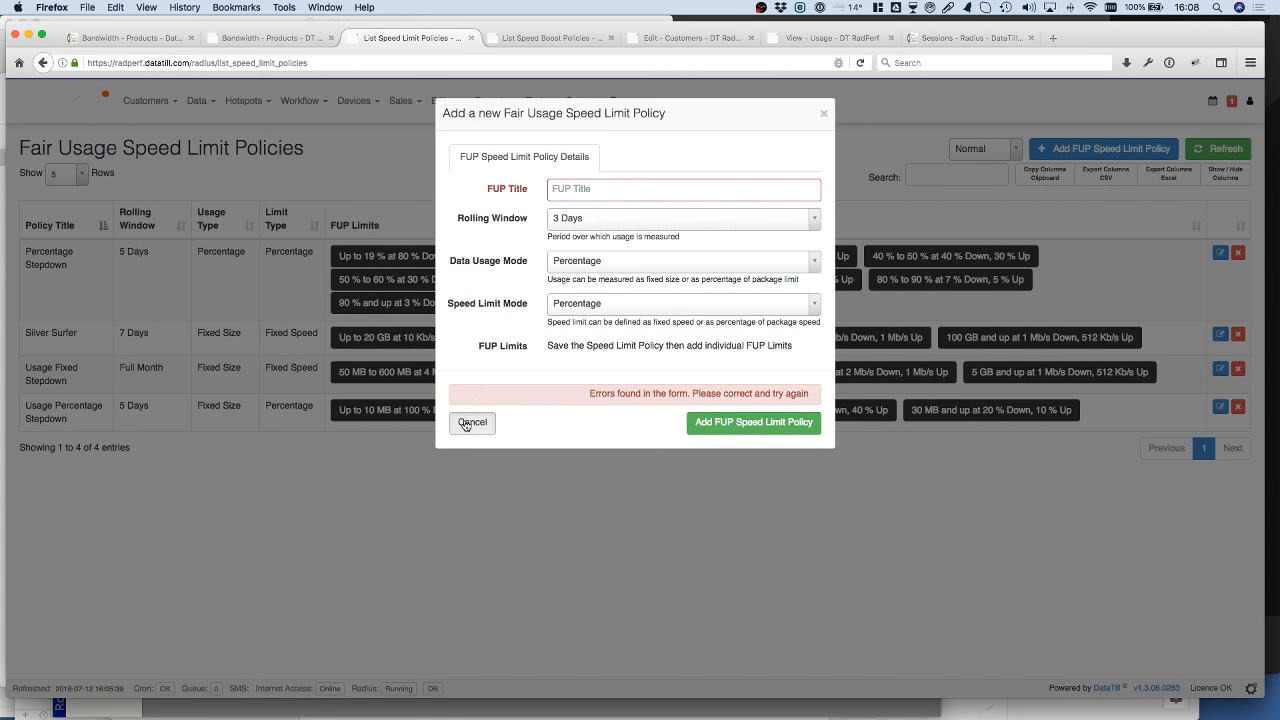
pyautogui.click(465, 424)
# Step: Open the Percentage Stepdown policy for editing and compare the Fixed Size and Percentage data usage modes
pyautogui.click(1221, 256)
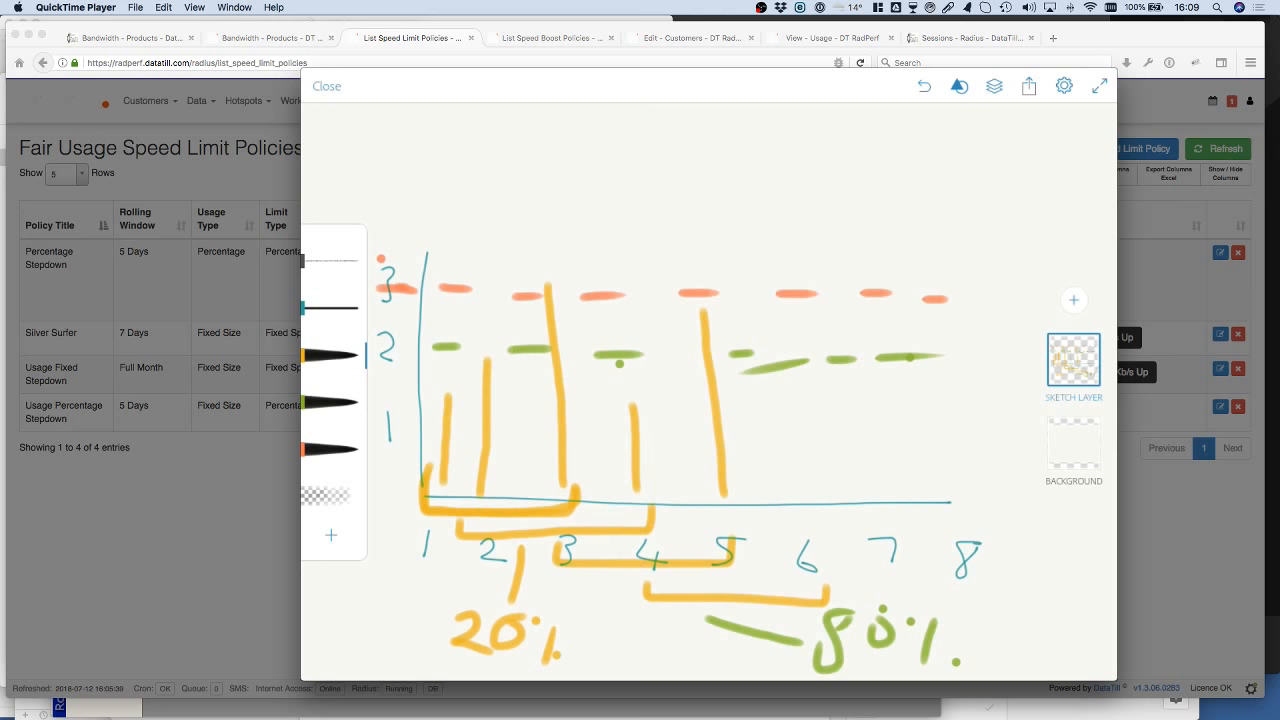
pyautogui.press('super+Tab')
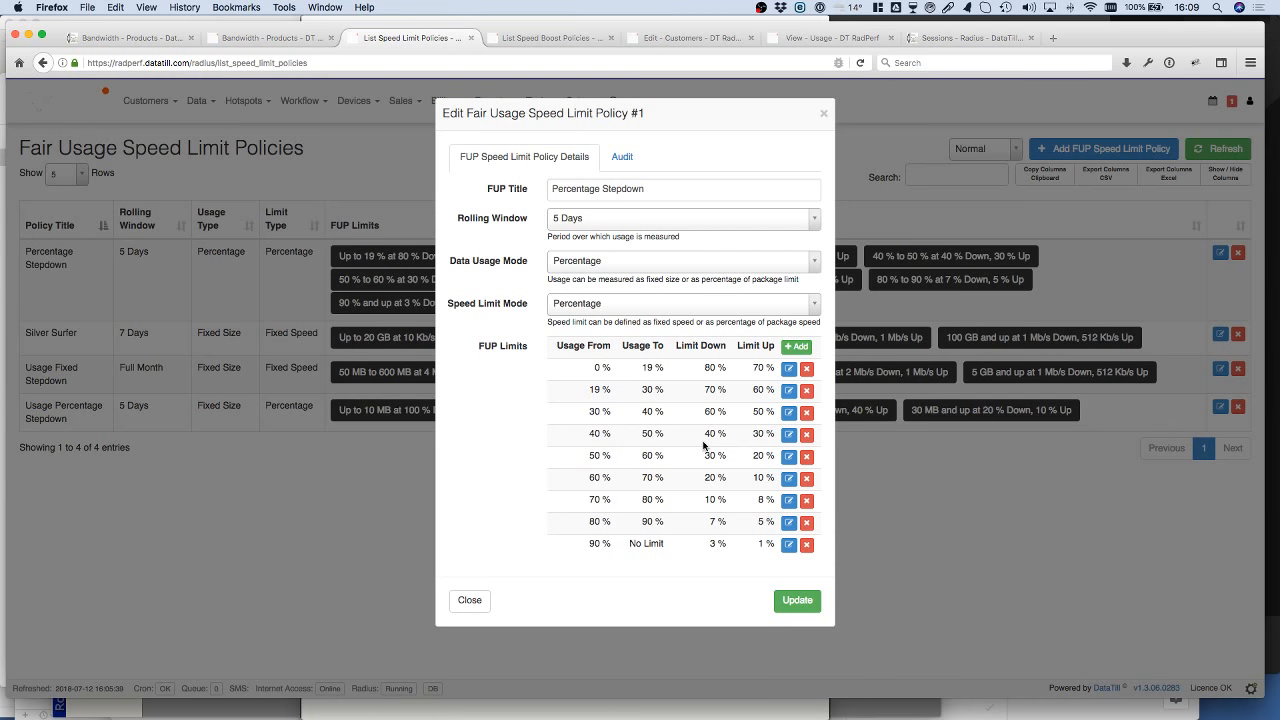
pyautogui.click(606, 260)
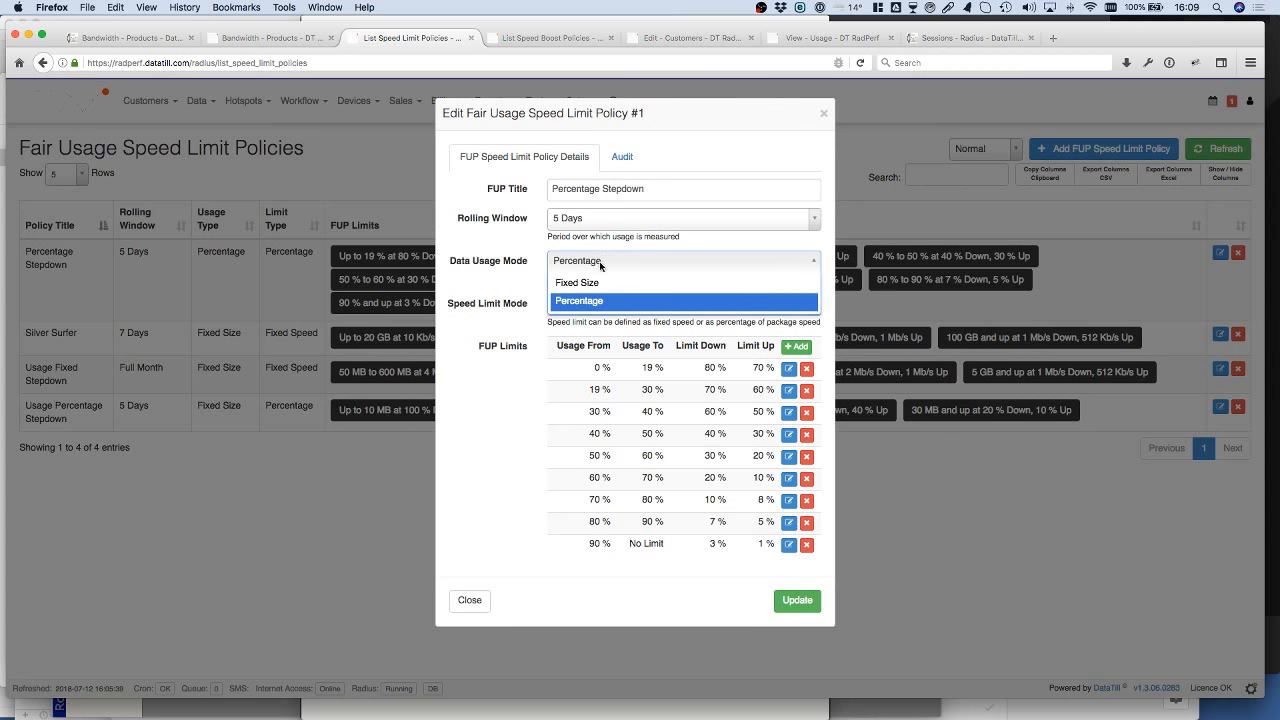
pyautogui.click(596, 281)
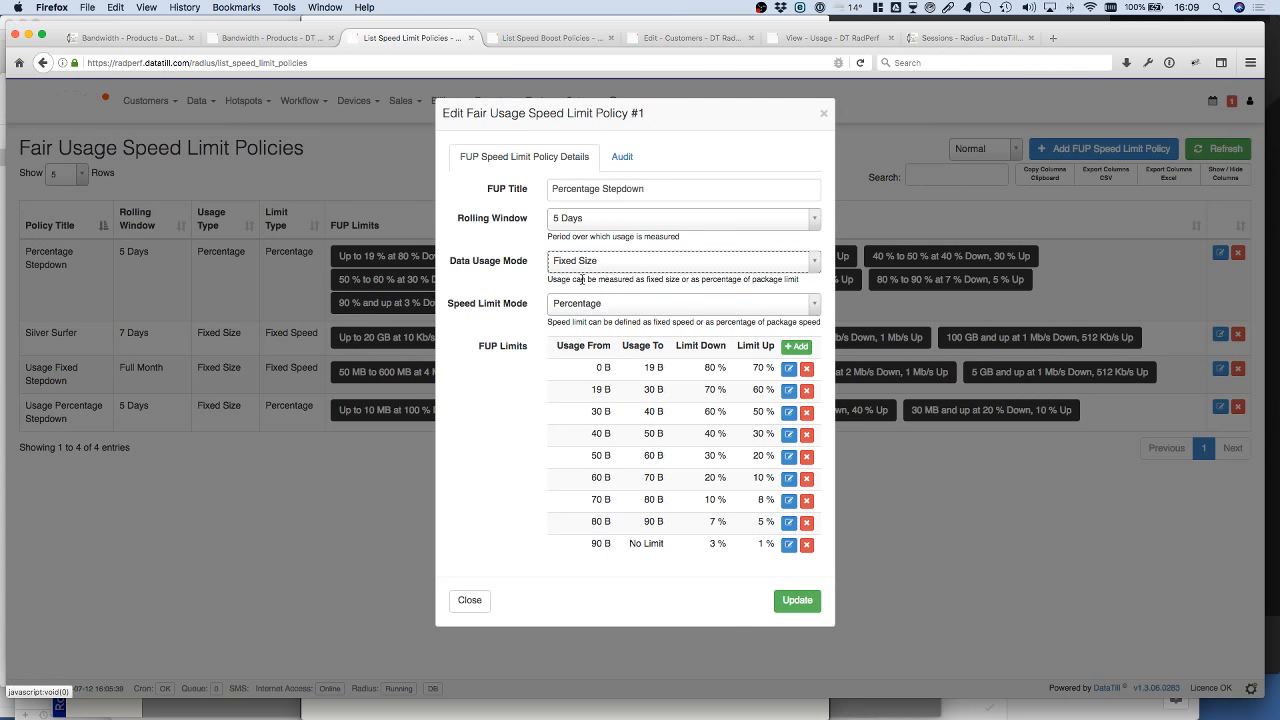
pyautogui.click(582, 279)
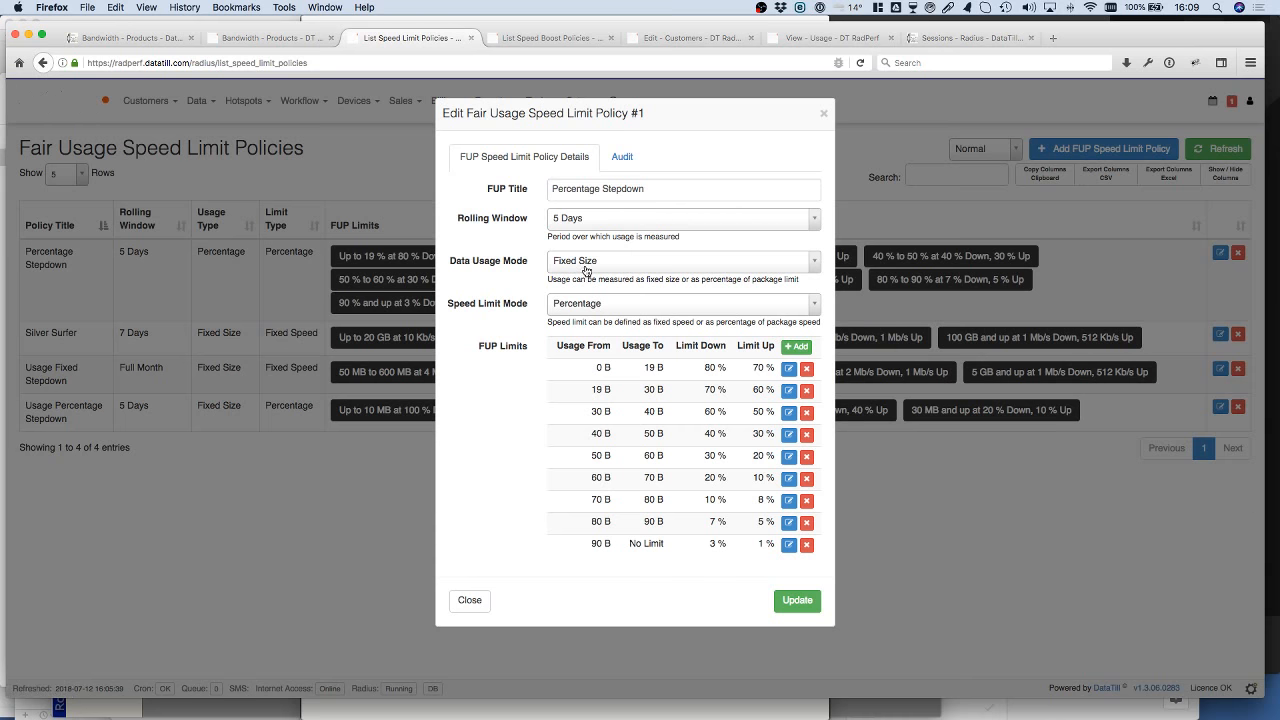
pyautogui.click(584, 266)
pyautogui.click(580, 302)
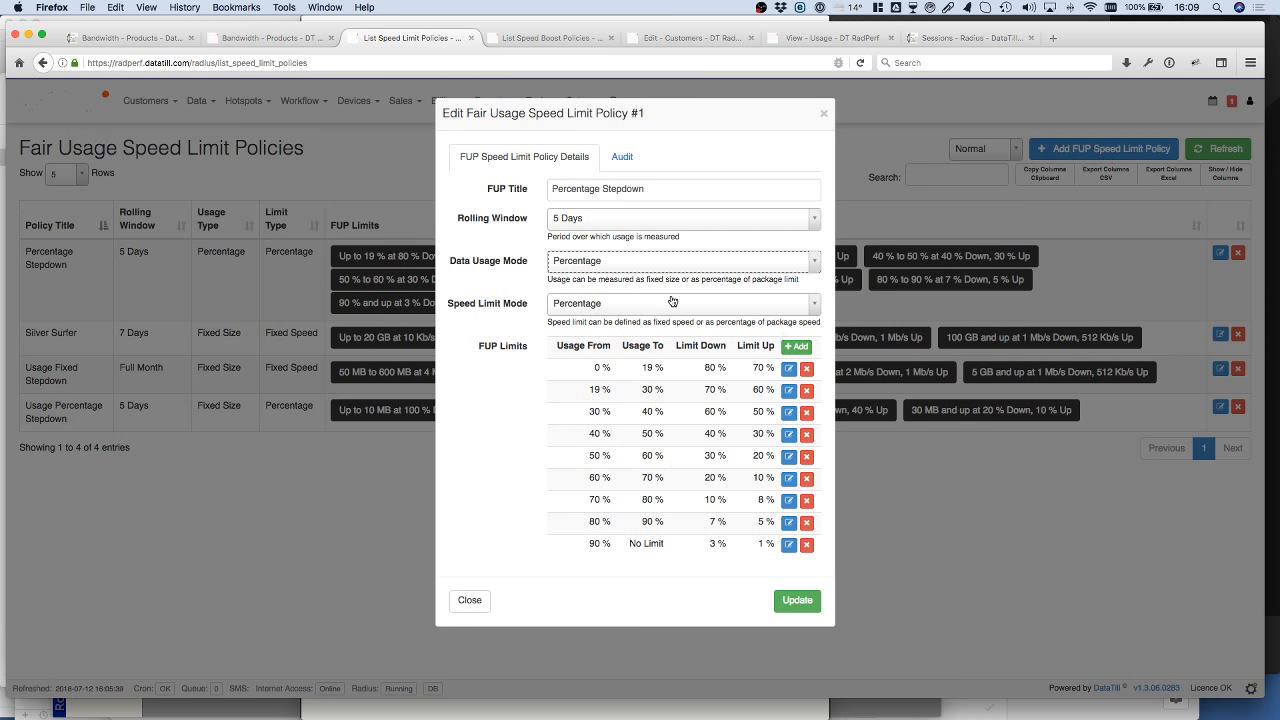
# Step: Review the data limit and speed reduction settings of the Percentage Stepdown policy's first FUP limit without changing them
pyautogui.click(790, 368)
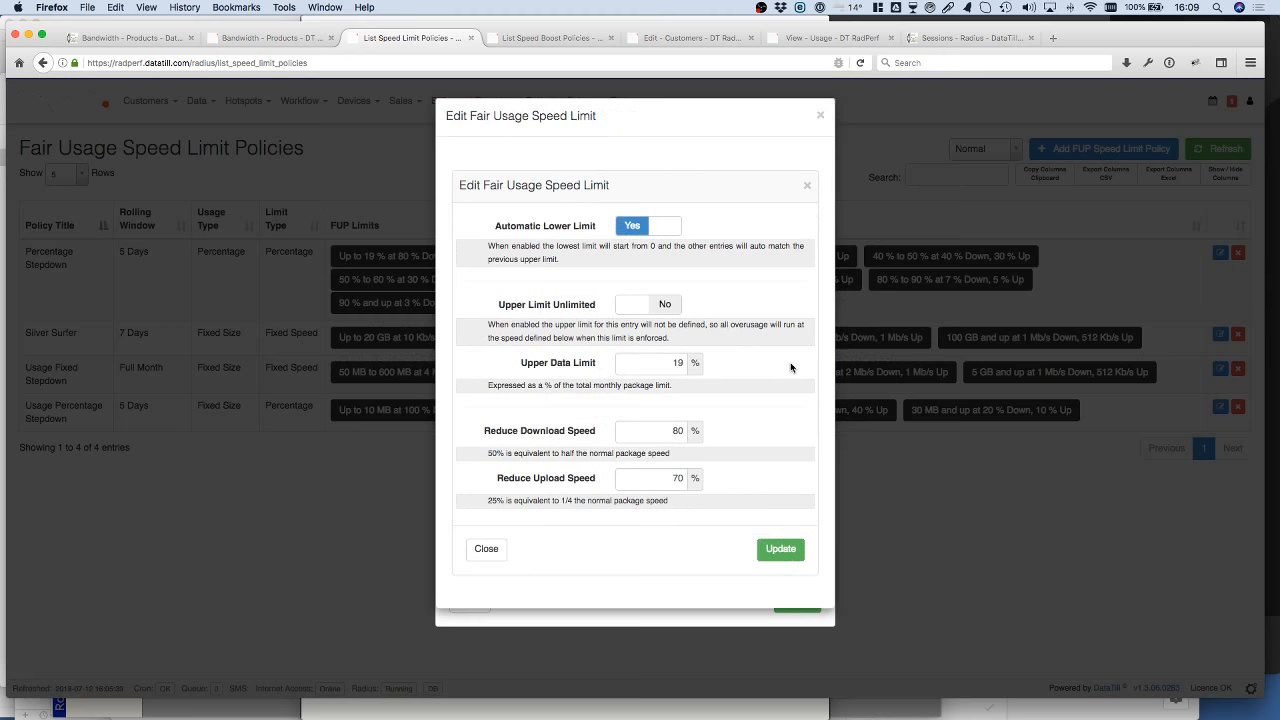
pyautogui.click(668, 430)
pyautogui.click(486, 549)
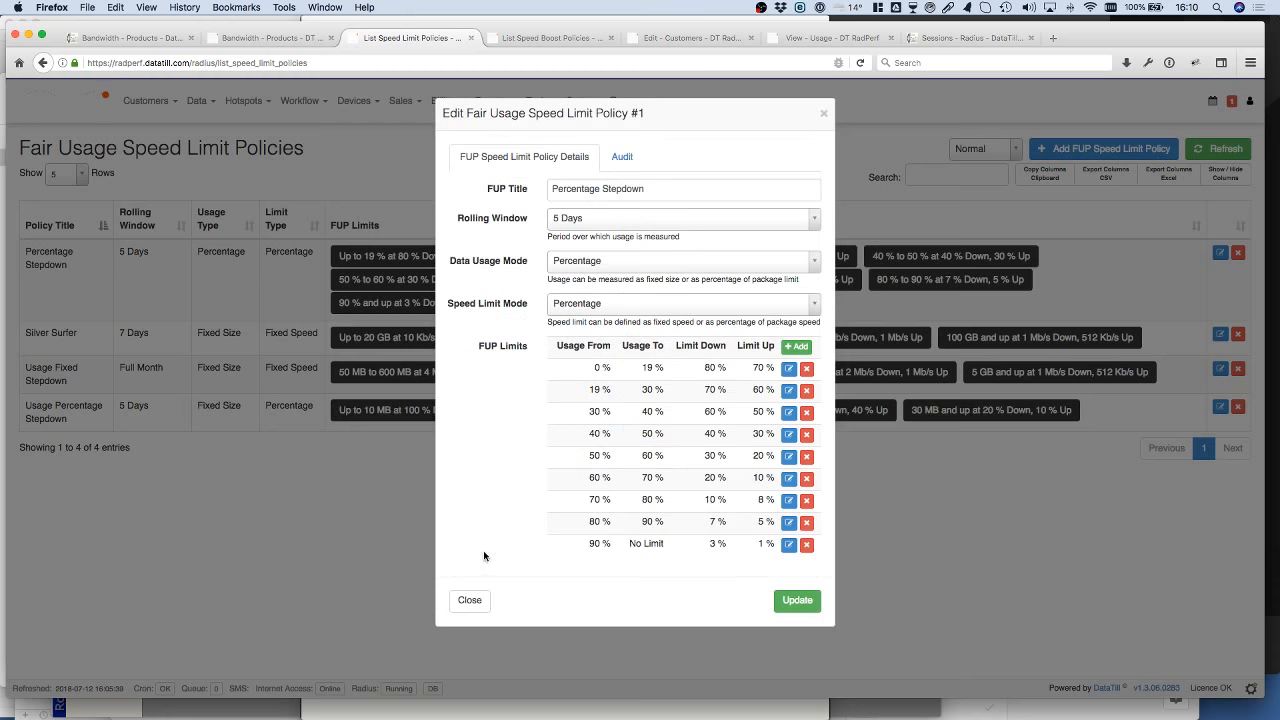
# Step: Set the policy's Speed Limit Mode to Fixed Speed and review the first limit's download and upload speed fields
pyautogui.click(636, 302)
pyautogui.click(607, 324)
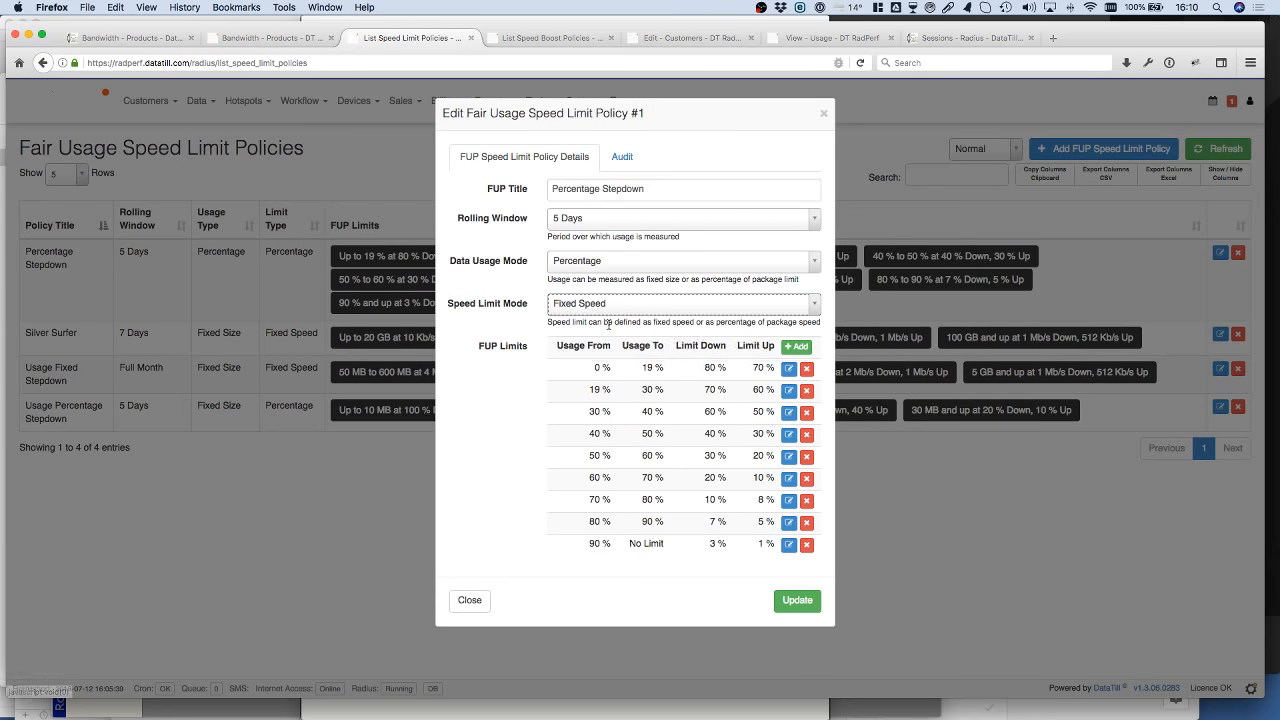
pyautogui.click(792, 372)
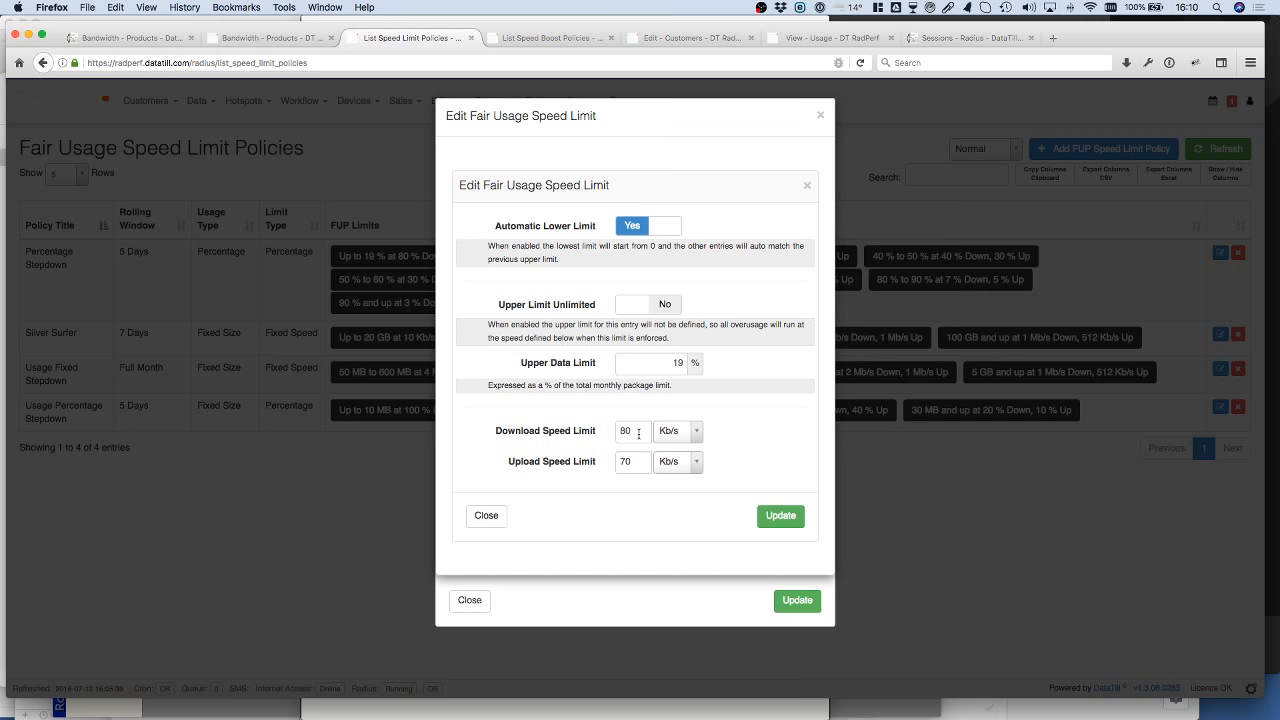
pyautogui.click(479, 516)
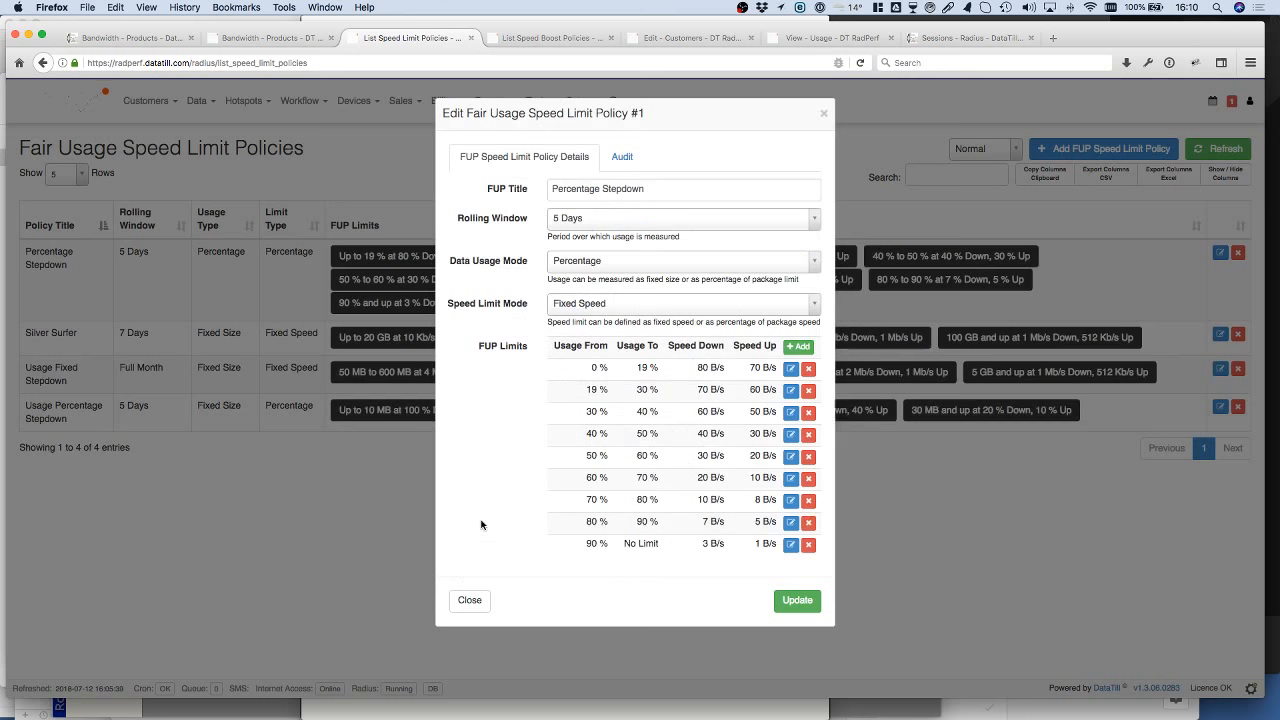
# Step: Review the available Data Usage Mode and Speed Limit Mode options without changing the selections
pyautogui.click(582, 270)
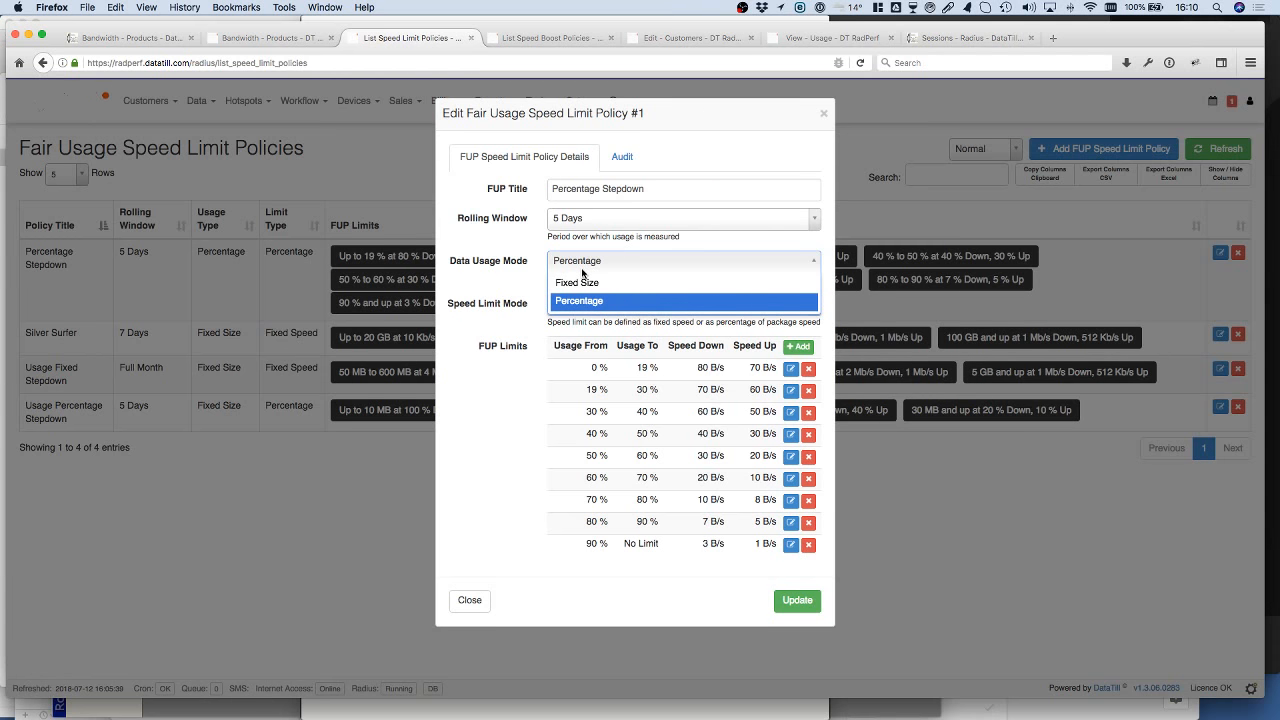
pyautogui.click(517, 324)
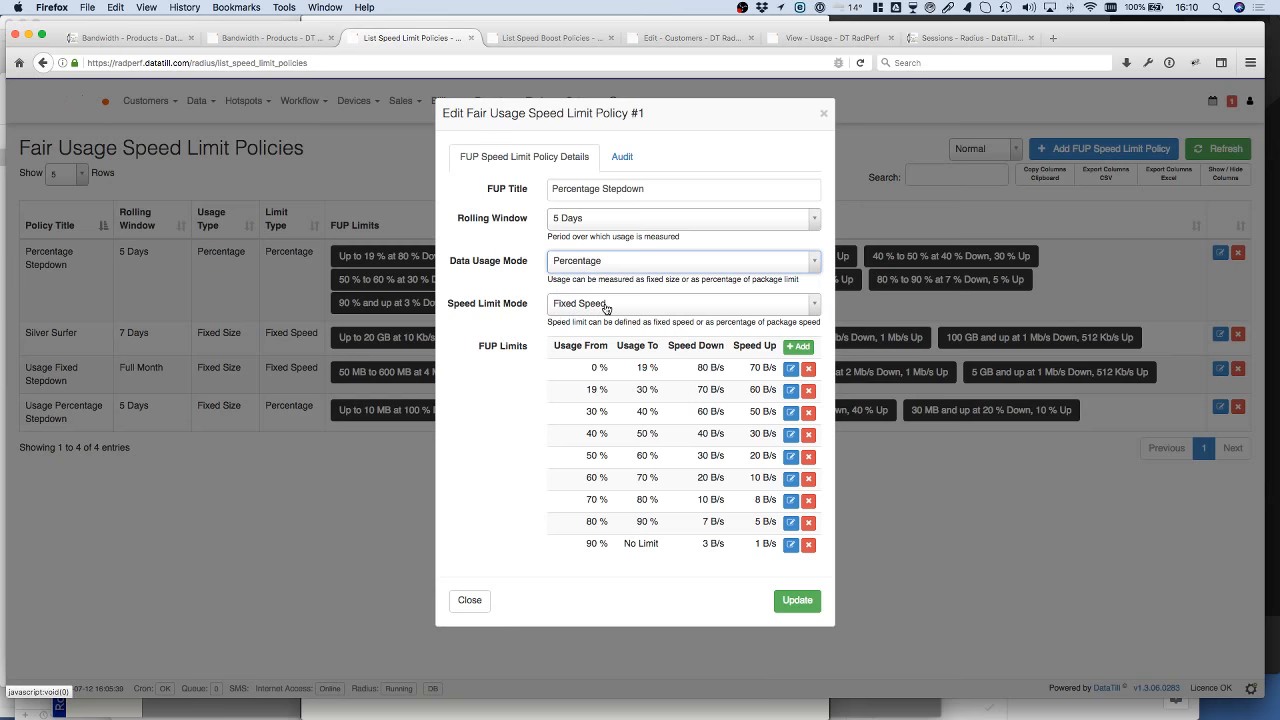
pyautogui.click(605, 307)
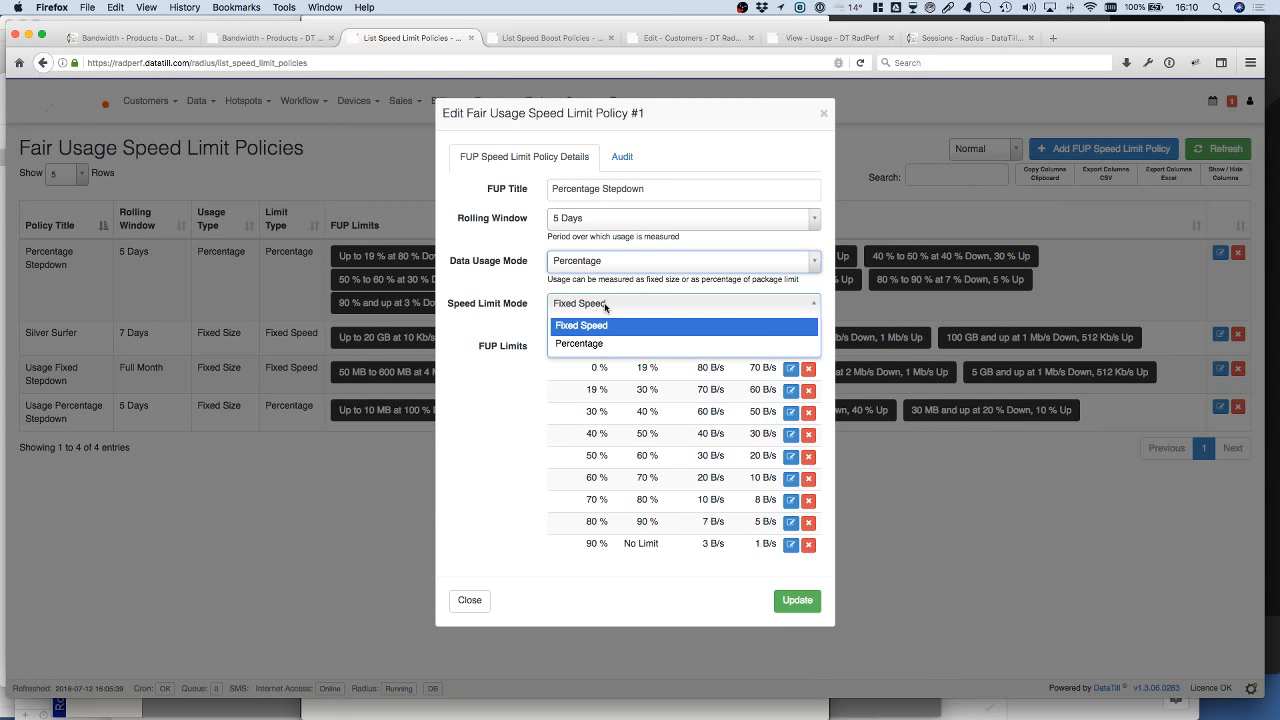
pyautogui.click(529, 191)
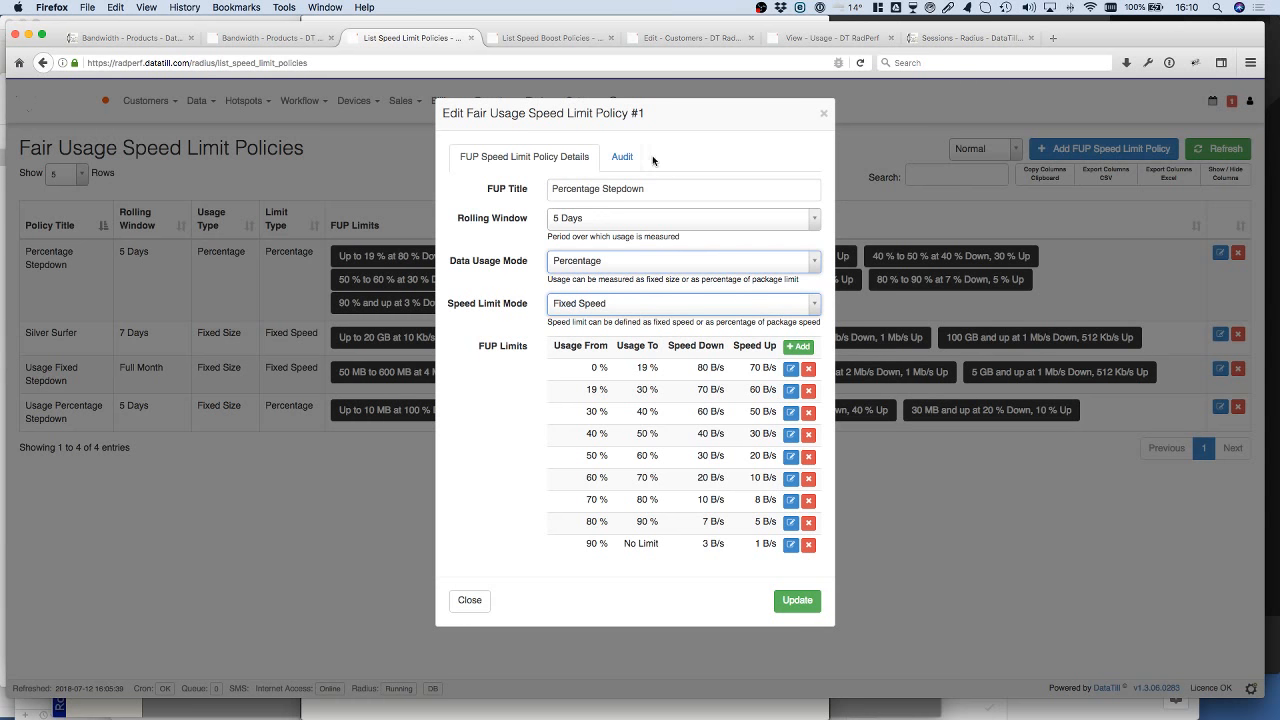
# Step: Open the speed boost policies list, view the form for a new policy, and close it
pyautogui.click(570, 37)
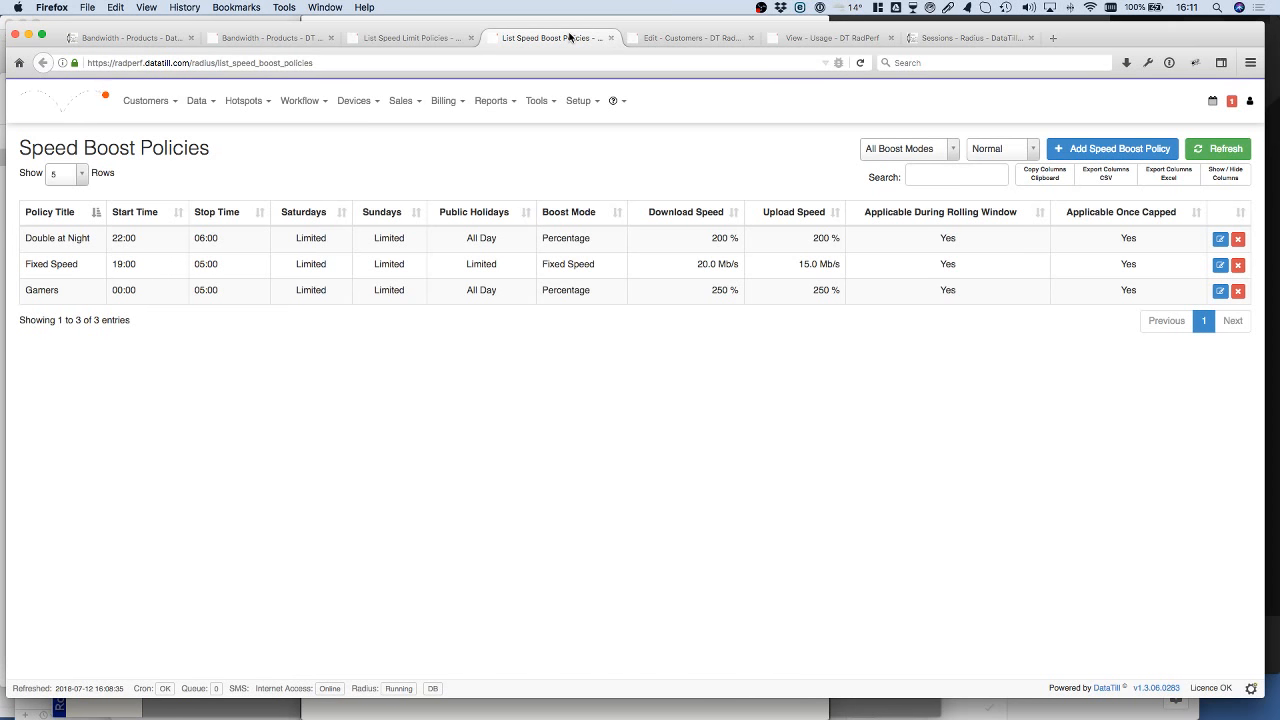
pyautogui.click(1120, 149)
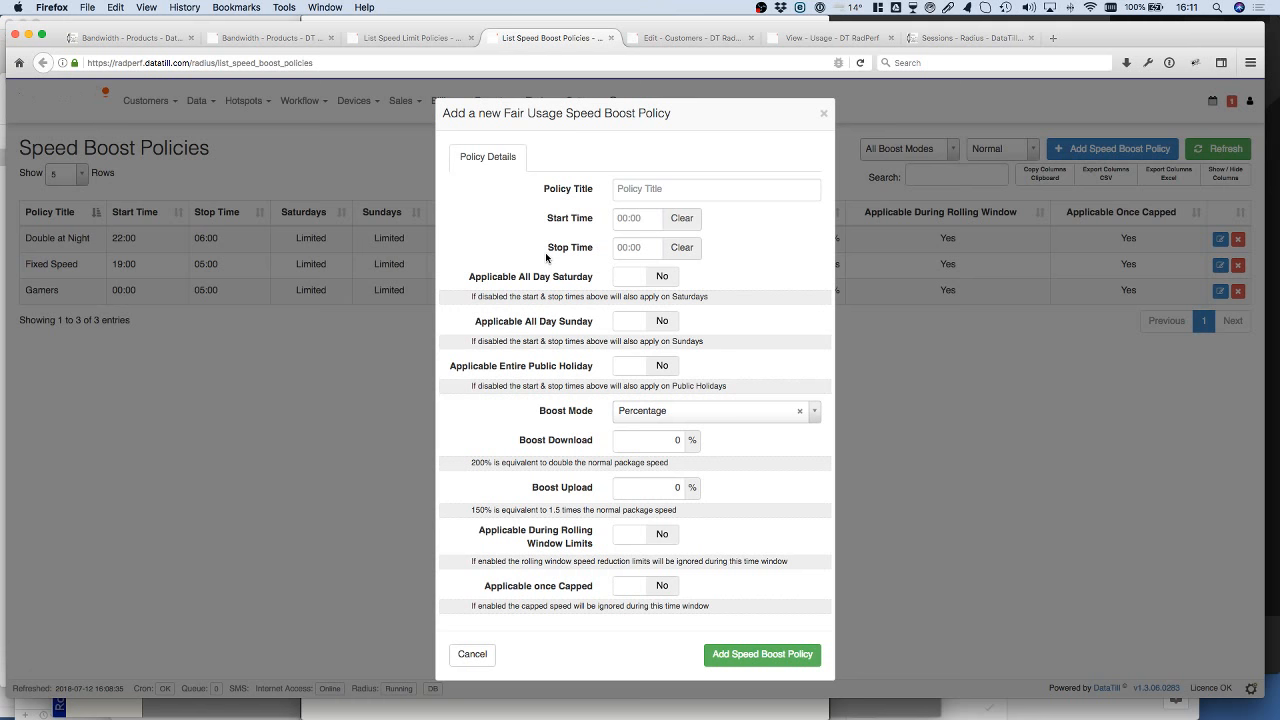
pyautogui.click(824, 114)
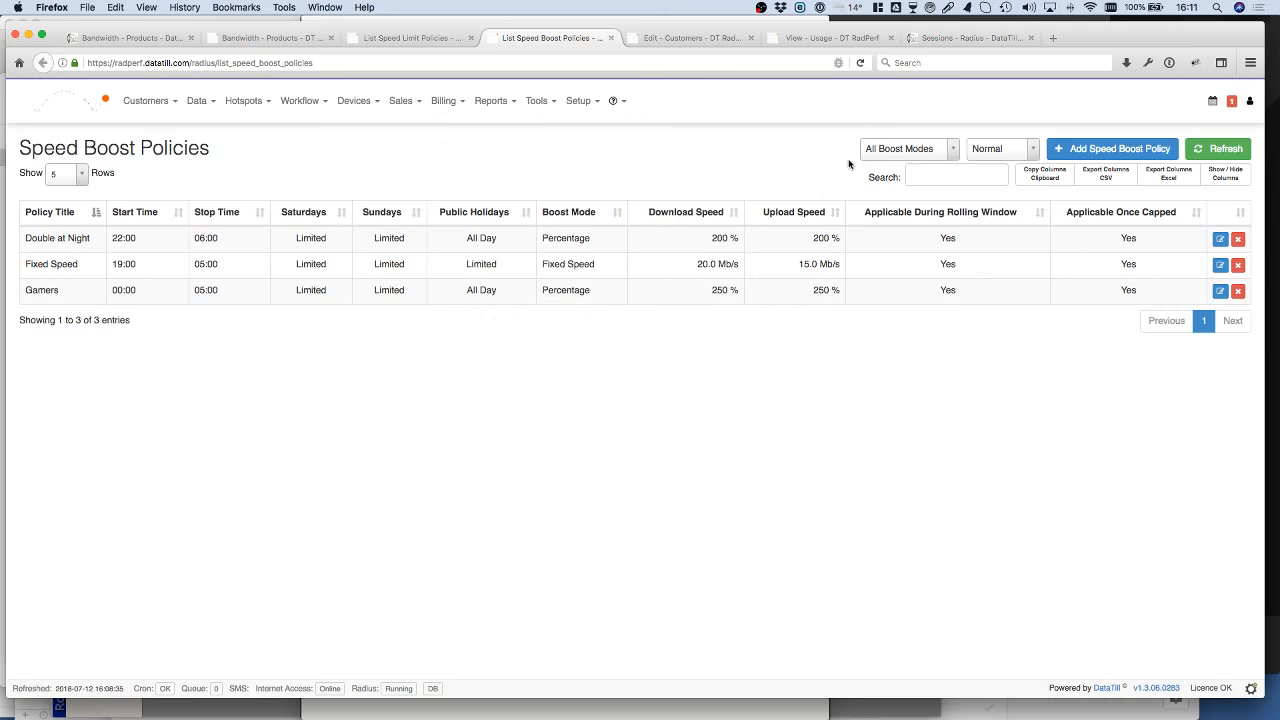
# Step: Open the Double at Night boost policy and examine its start time, public holiday and boost download settings
pyautogui.click(1220, 239)
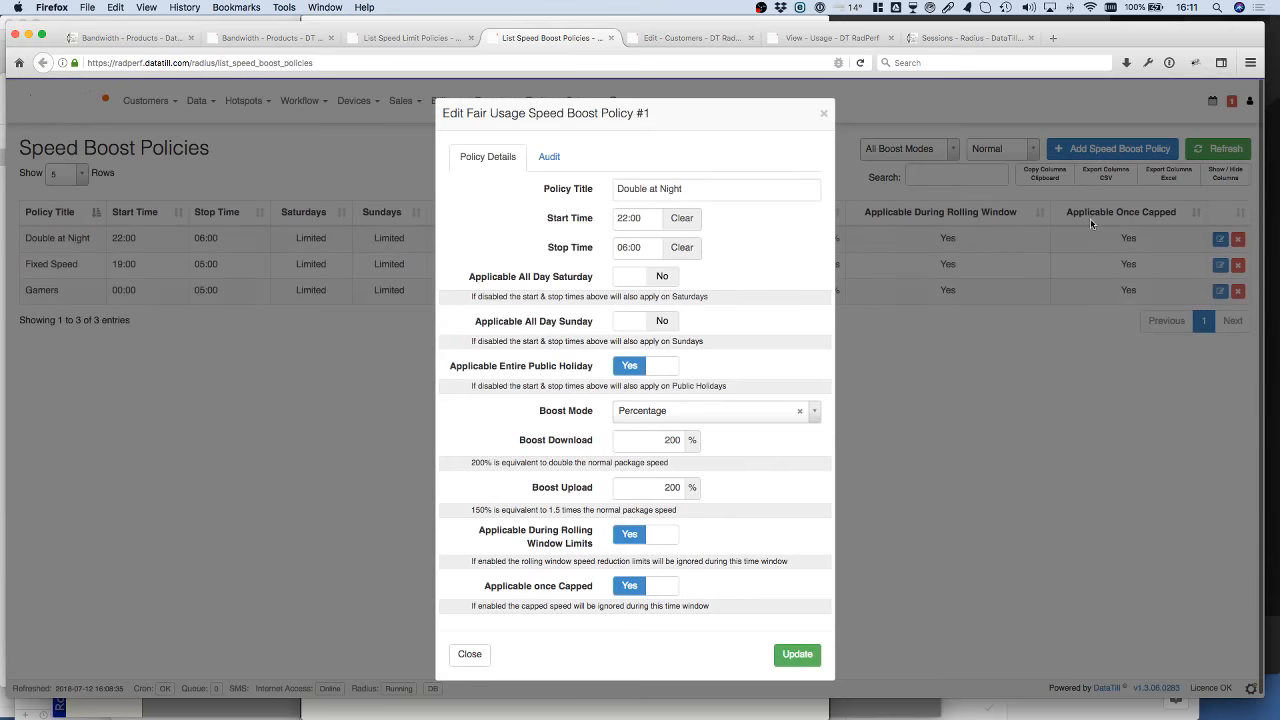
pyautogui.click(631, 218)
pyautogui.click(581, 233)
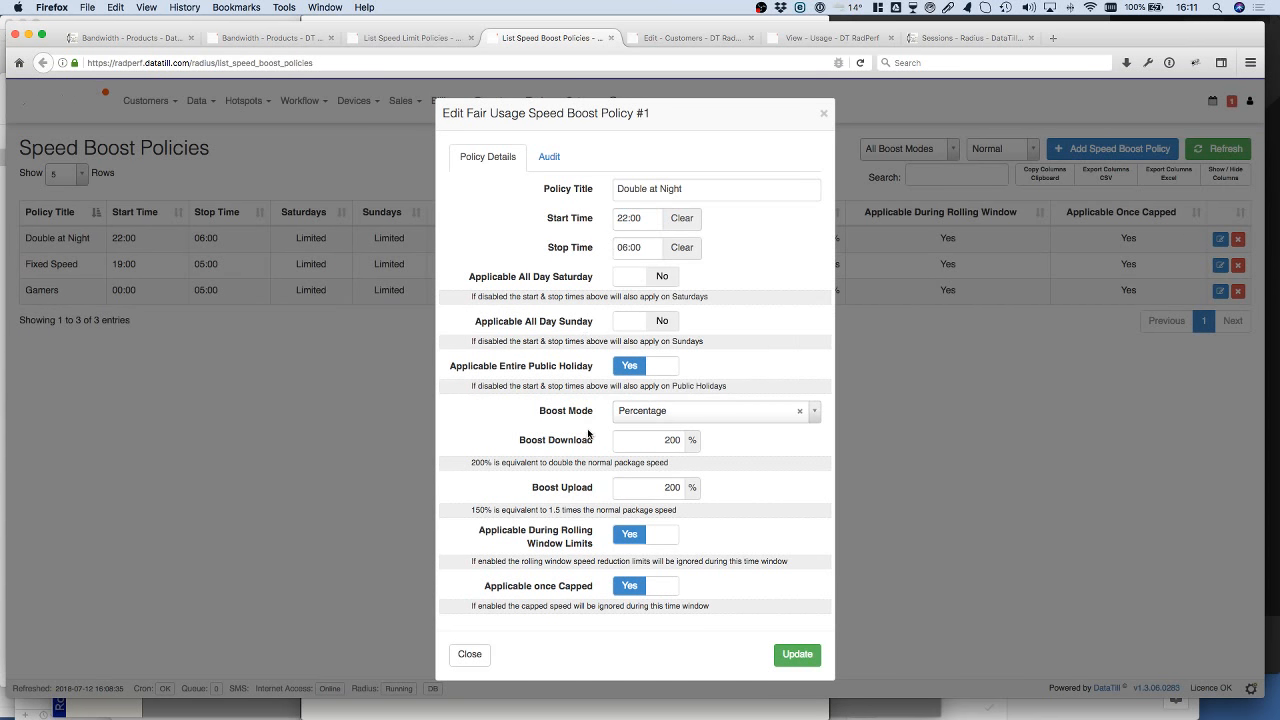
pyautogui.moveTo(659, 441); pyautogui.dragTo(688, 440)
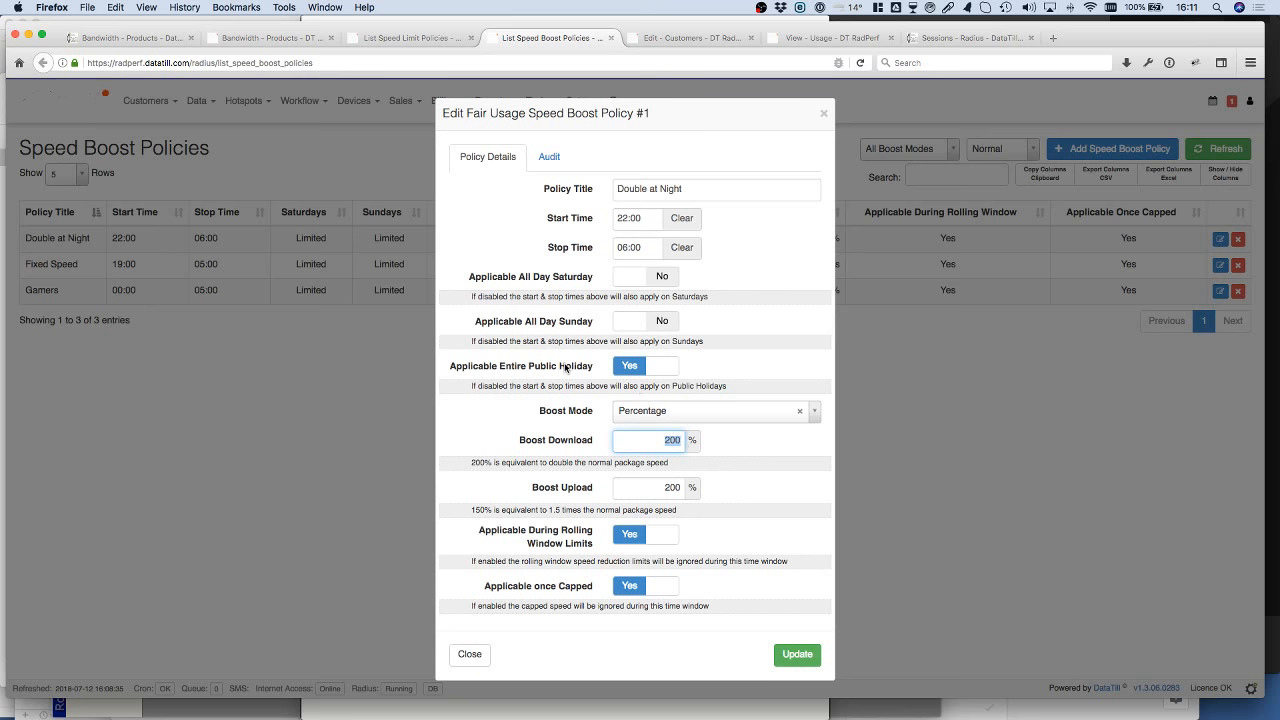
pyautogui.click(689, 366)
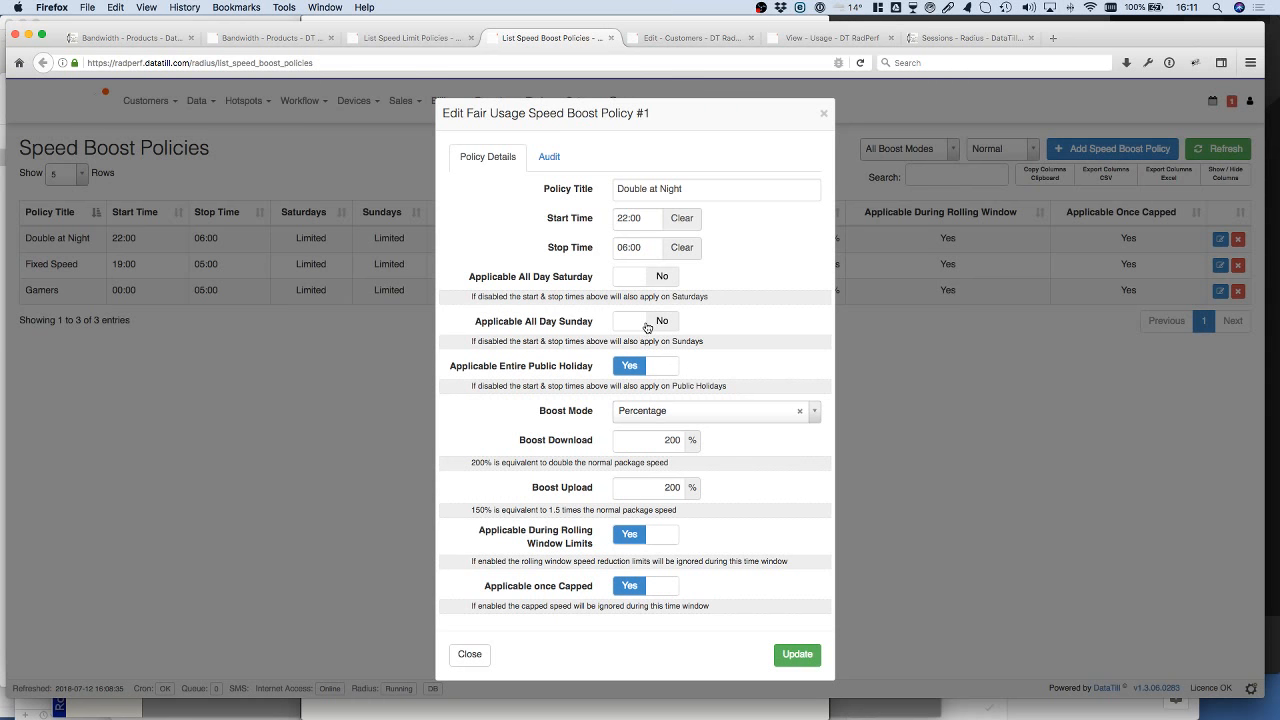
# Step: Try the Fixed Speed boost mode with a 20 Mb/s download speed limit on the Double at Night policy
pyautogui.click(769, 419)
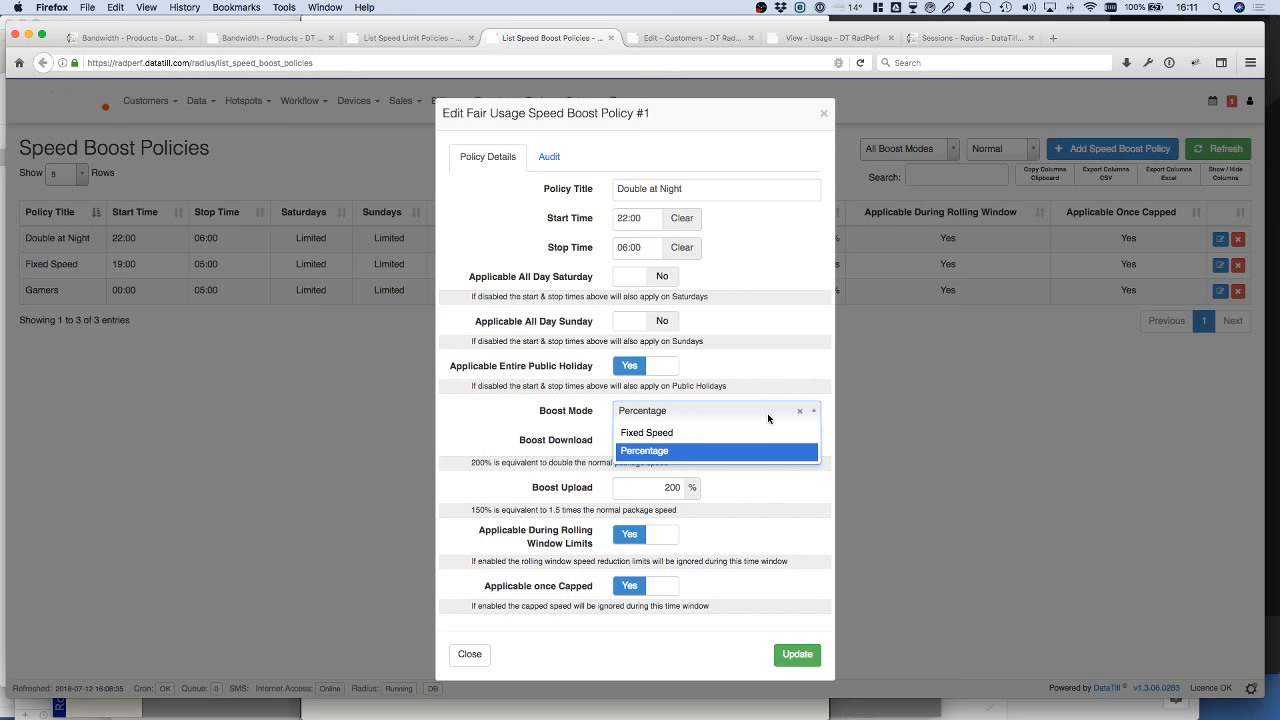
pyautogui.click(683, 432)
pyautogui.click(666, 444)
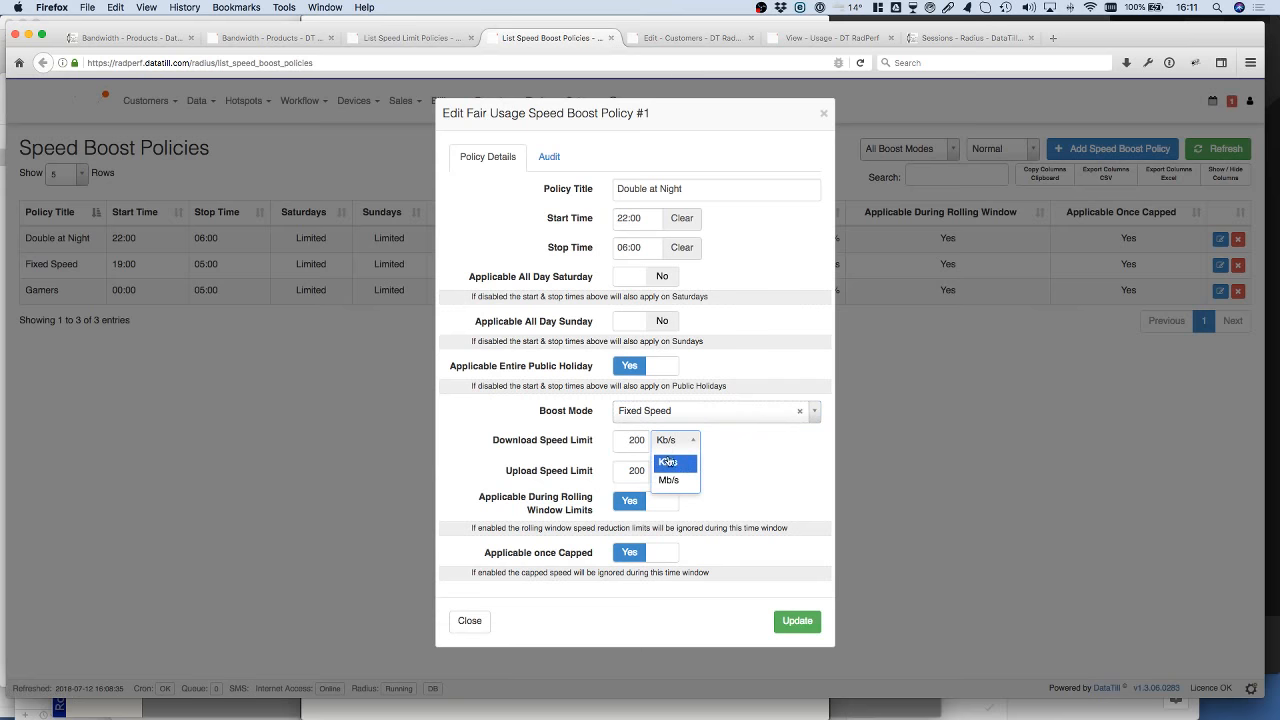
pyautogui.click(668, 480)
pyautogui.click(645, 440)
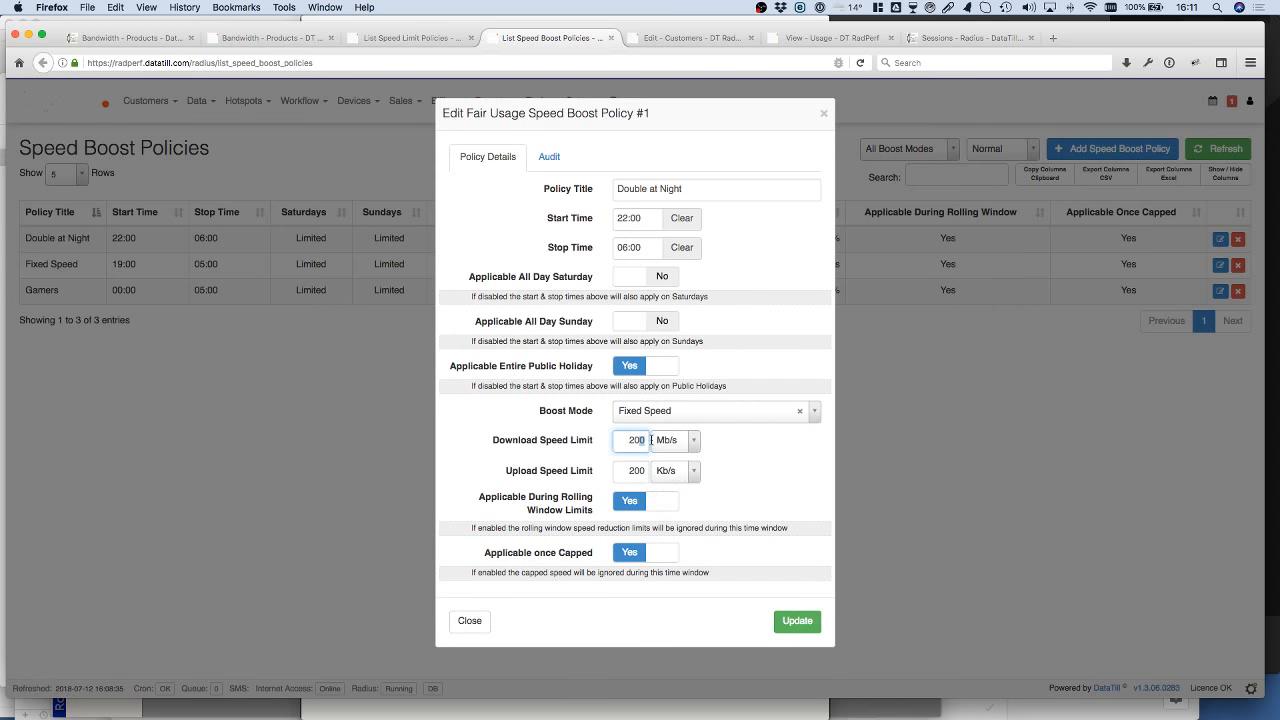
pyautogui.press('BackSpace')
# Step: Try an upload speed limit of 20 Mb/s on the Double at Night policy and close it without saving
pyautogui.click(634, 472)
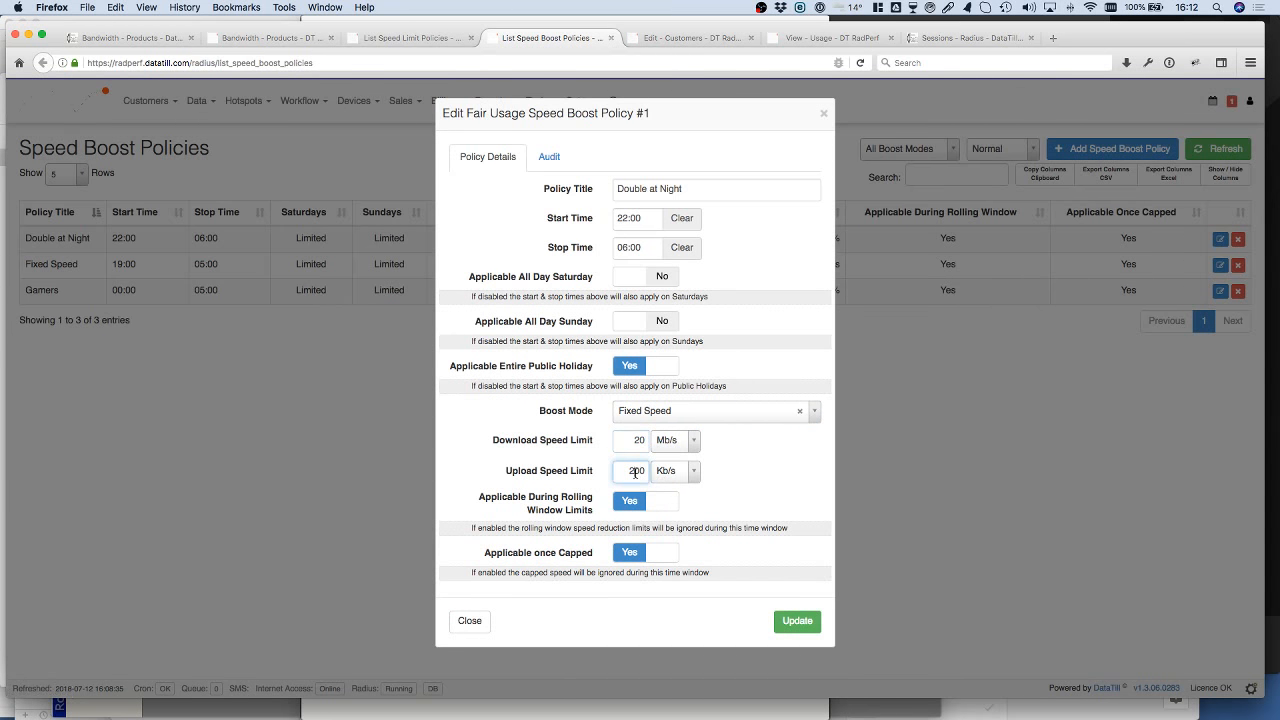
pyautogui.click(672, 476)
pyautogui.click(665, 506)
pyautogui.click(637, 477)
pyautogui.press('BackSpace')
pyautogui.click(576, 526)
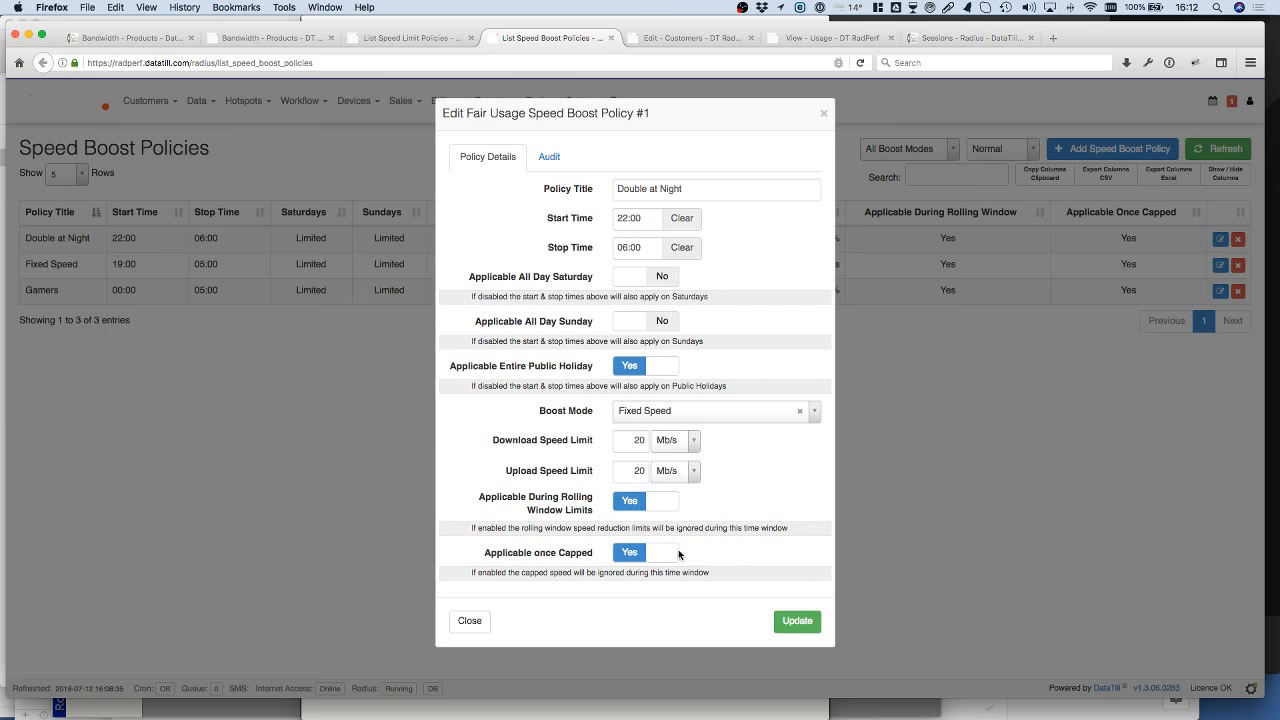
pyautogui.click(470, 622)
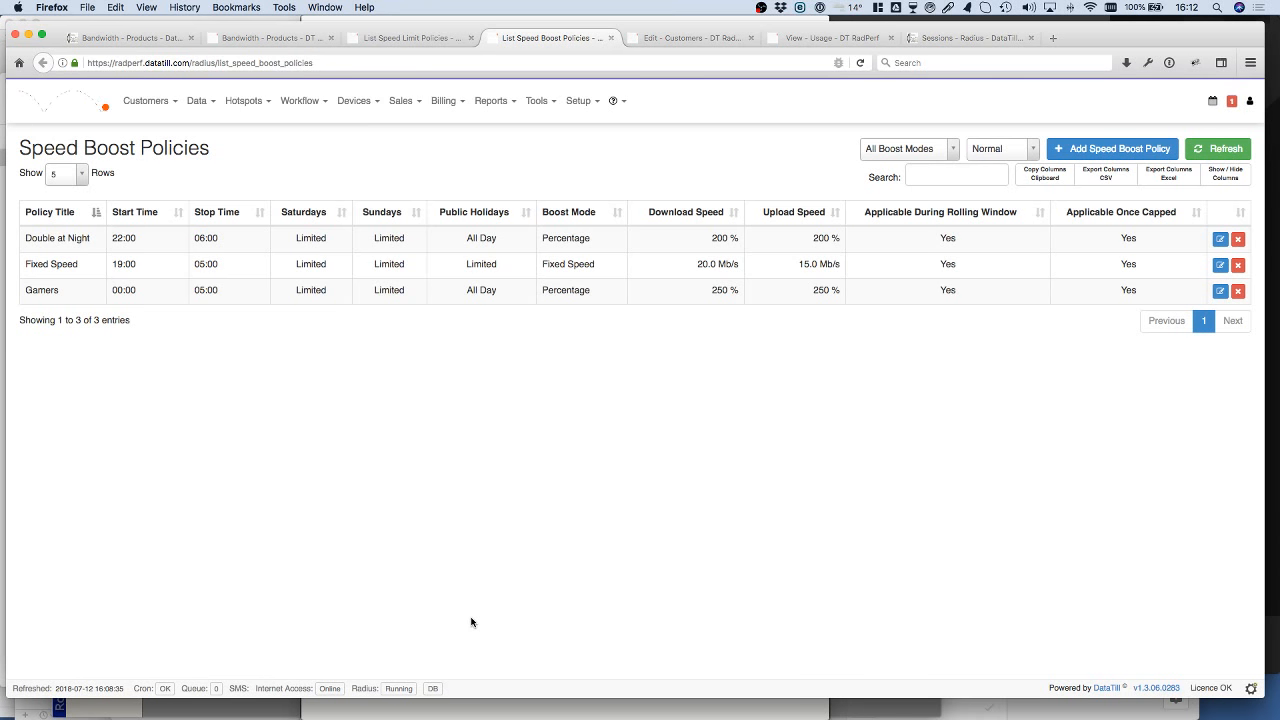
# Step: Enable FUP on the 10Mb/s, 50MB Capped data product, keep Usage Fixed Stepdown as its speed limit policy, and save the changes
pyautogui.click(279, 39)
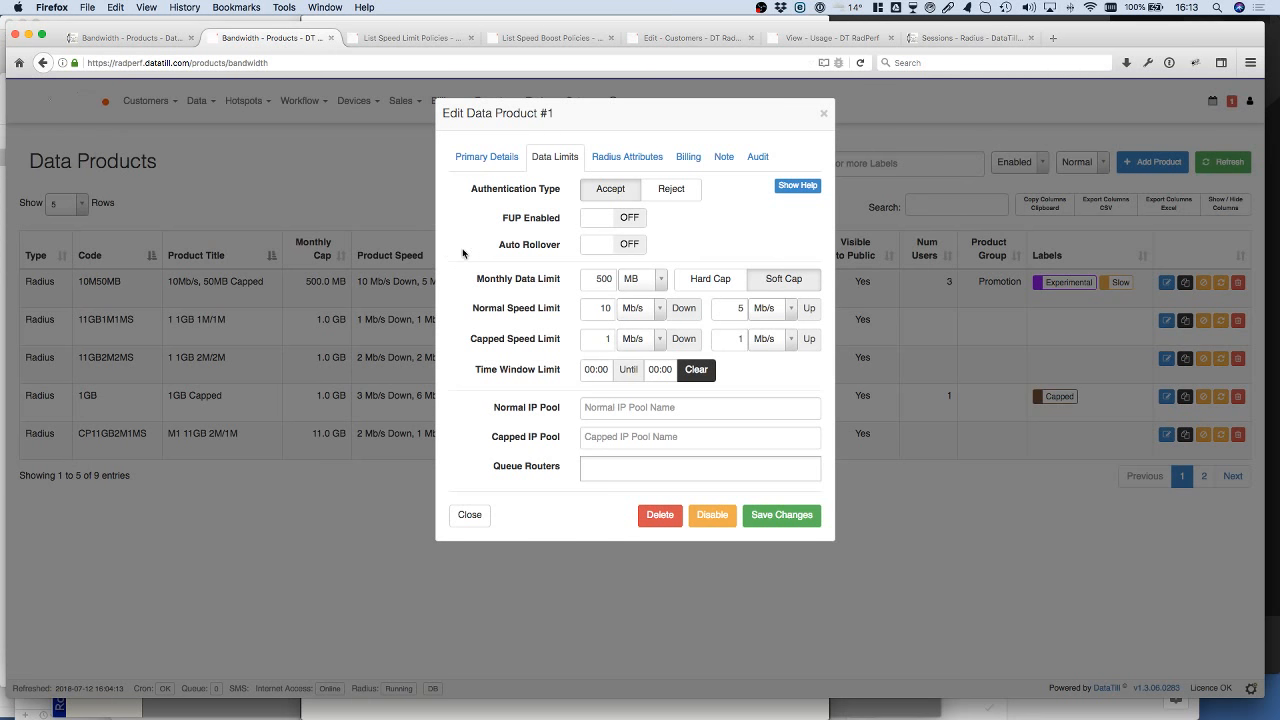
pyautogui.click(604, 221)
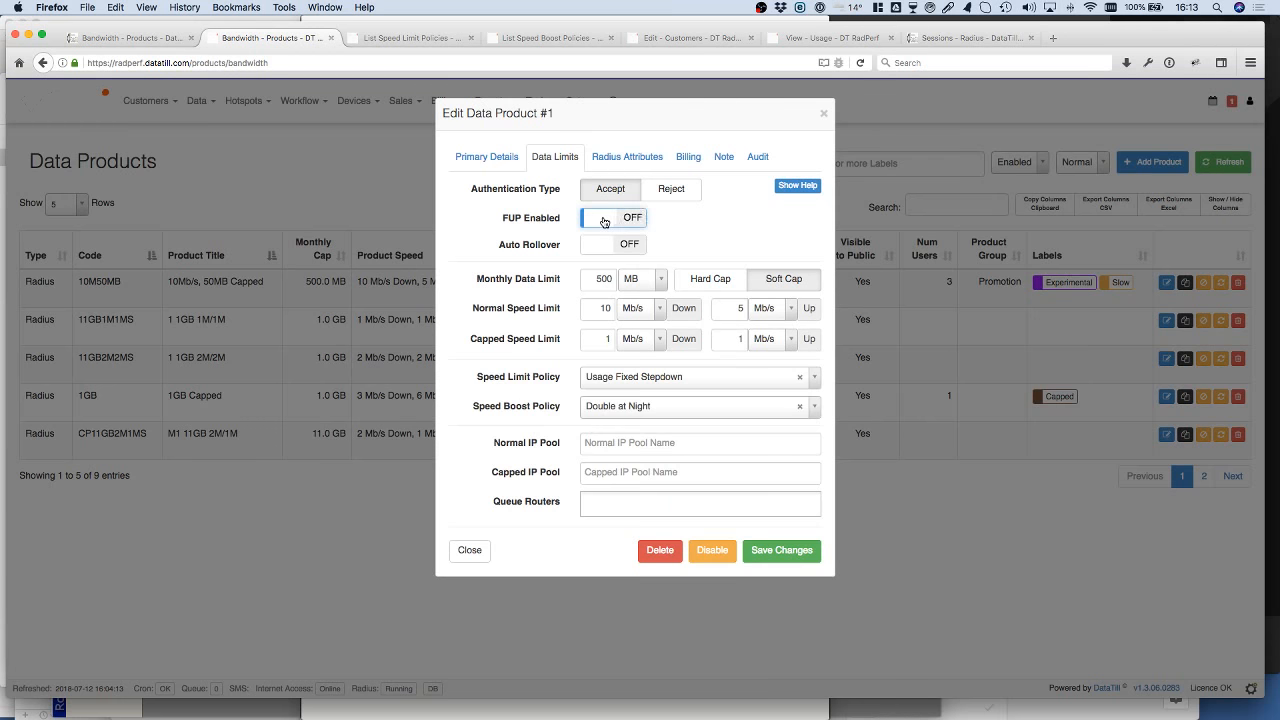
pyautogui.click(739, 379)
pyautogui.click(740, 381)
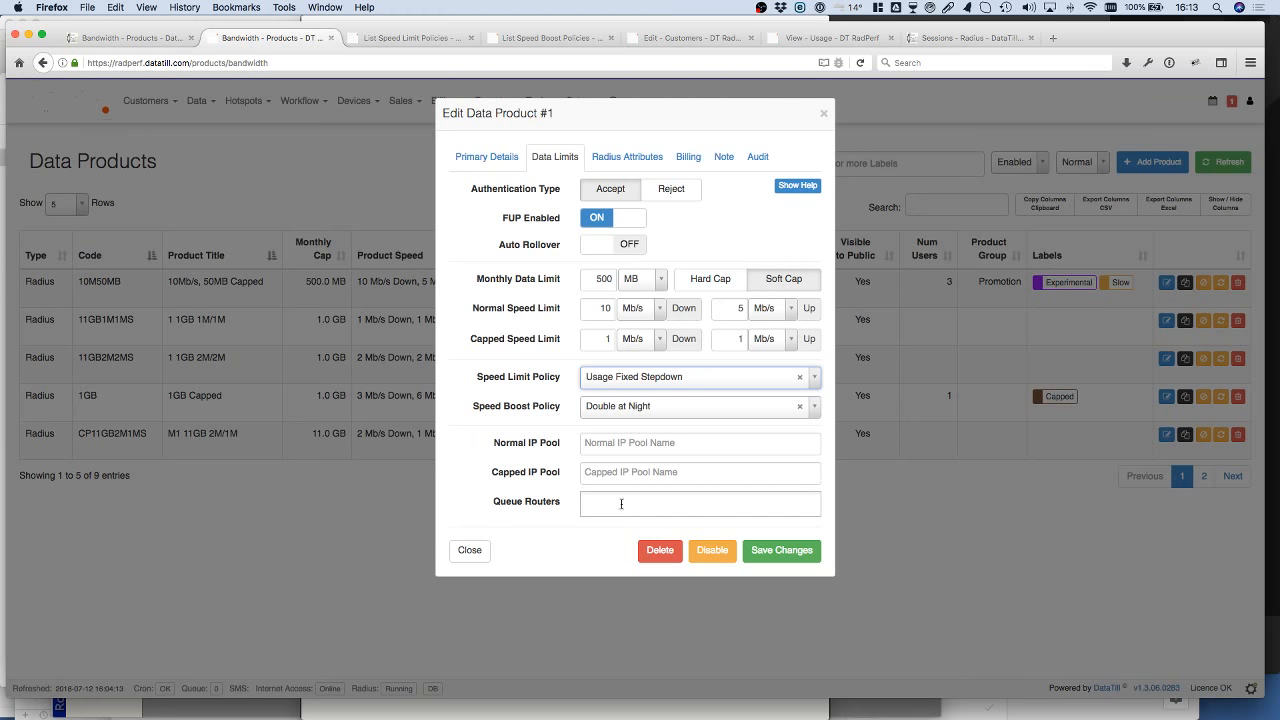
pyautogui.click(790, 551)
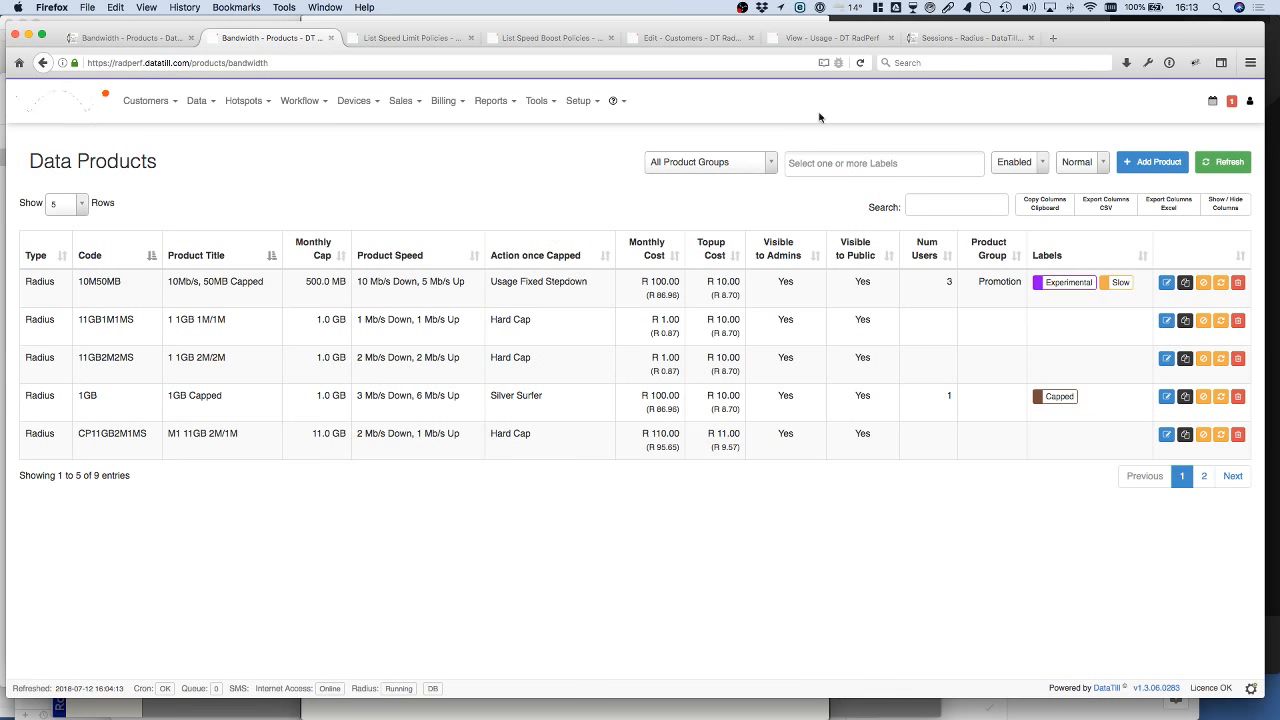
# Step: Open the active Radius sessions list and refresh it to check each session's Radius status
pyautogui.click(968, 38)
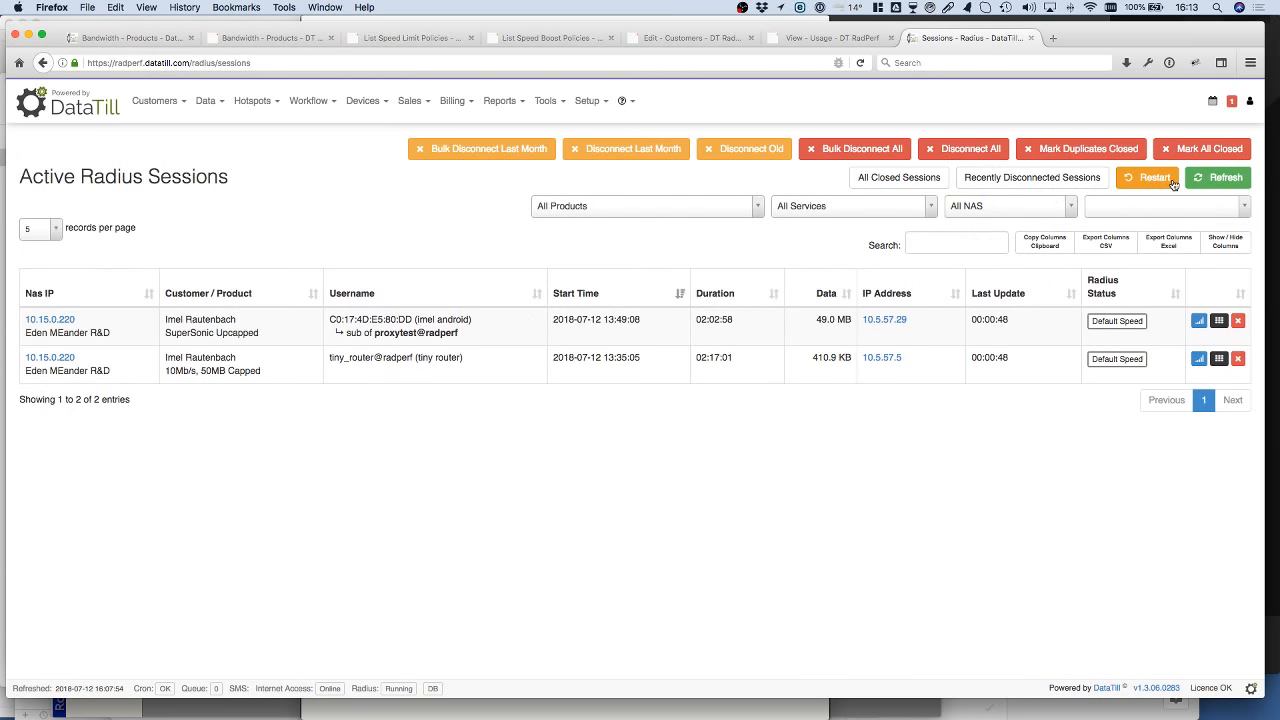
pyautogui.click(1237, 177)
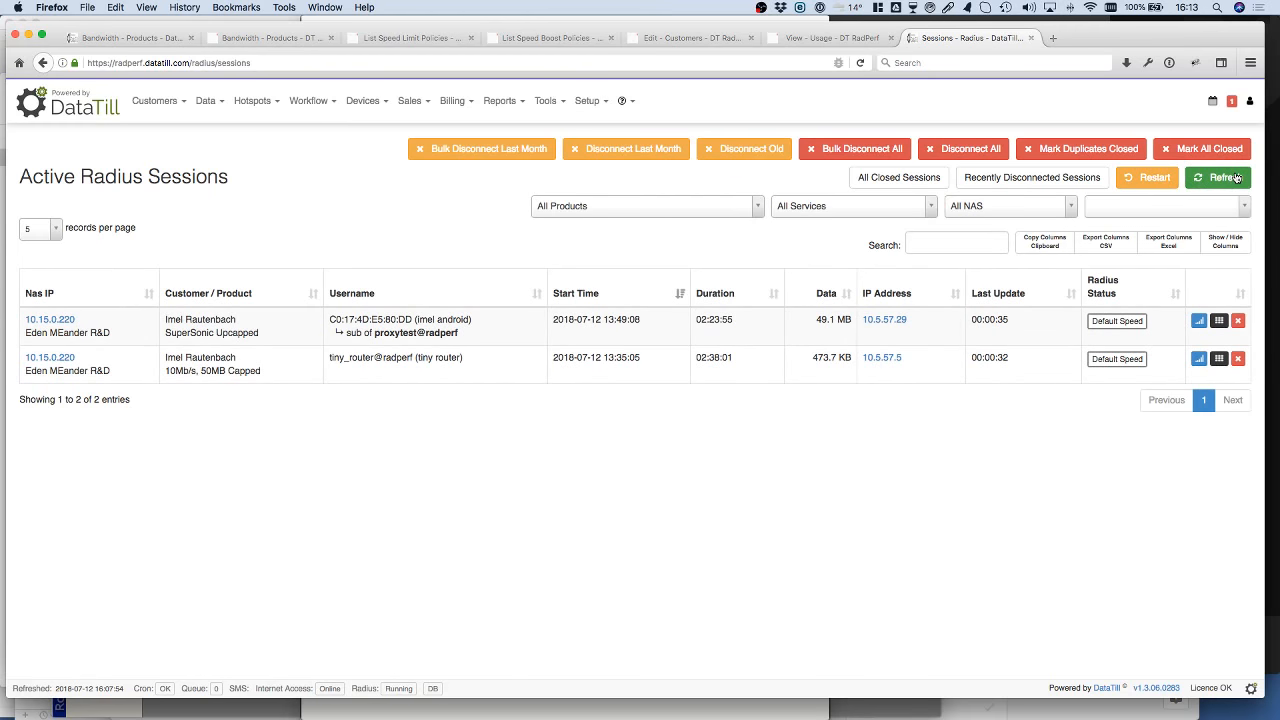
pyautogui.click(1237, 178)
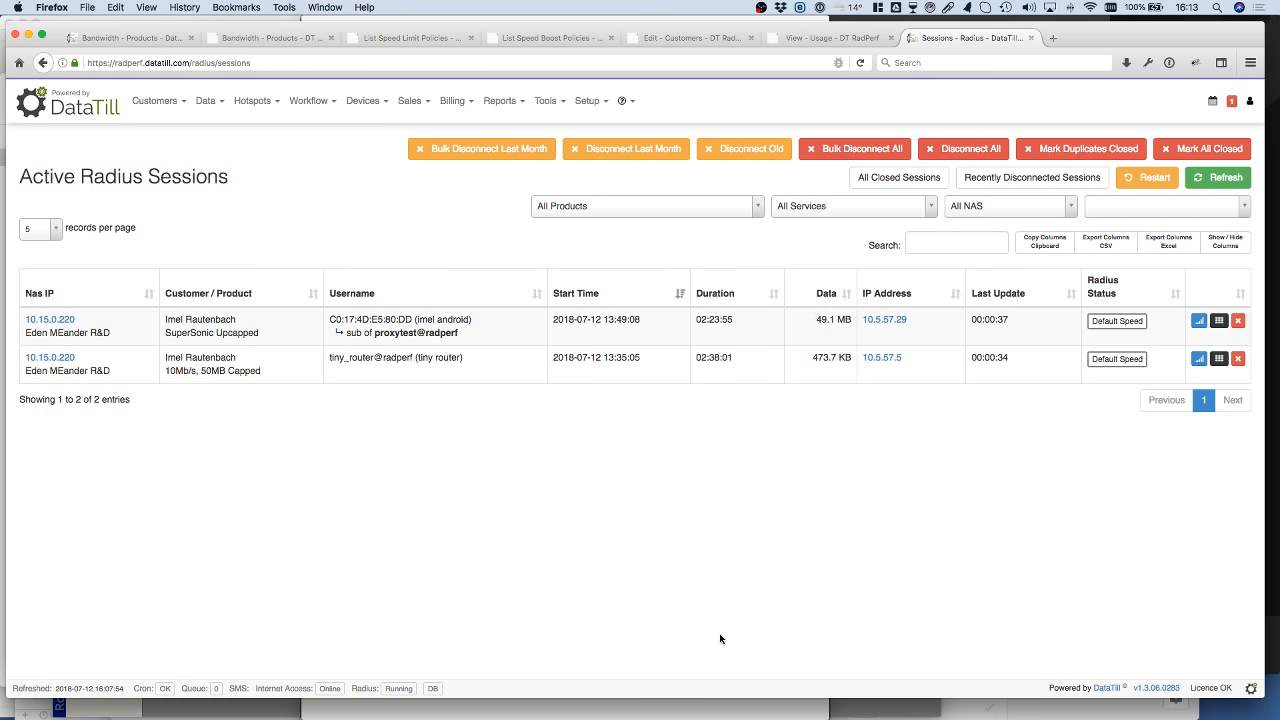
# Step: Switch to WinBox and check the upload and download max limits of the tiny router's PPPoE queue
pyautogui.click(835, 702)
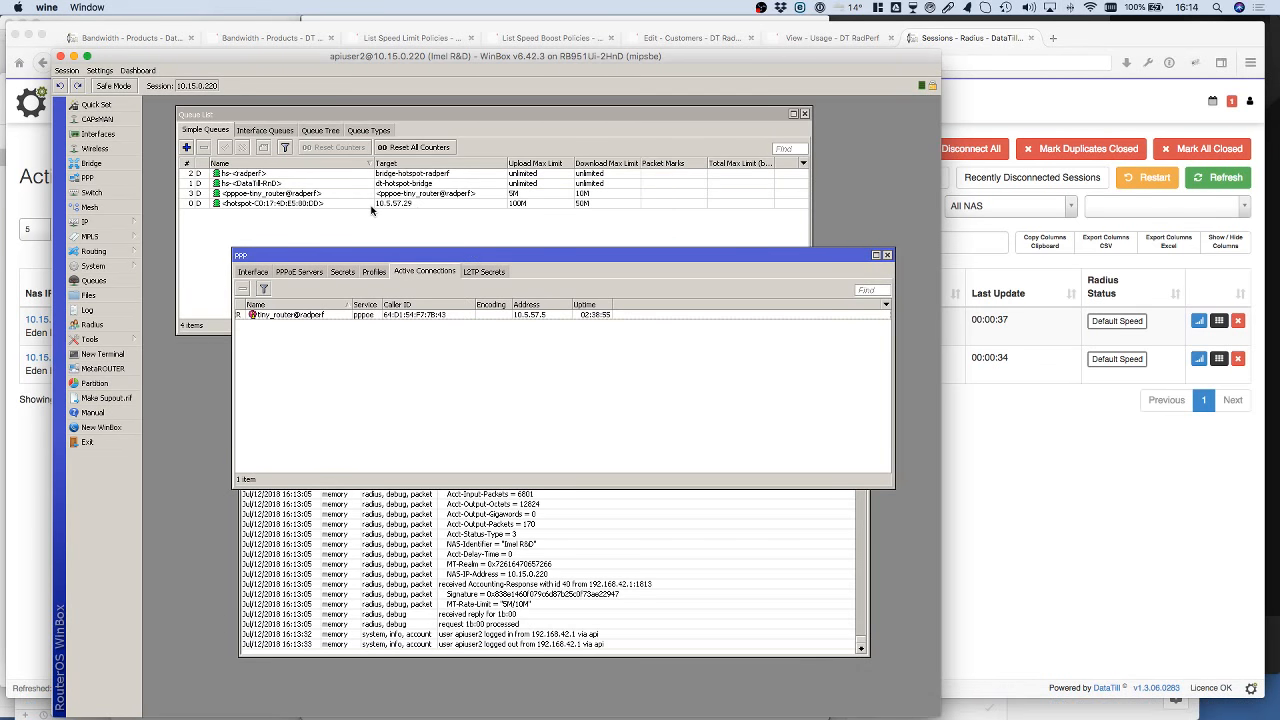
pyautogui.click(518, 195)
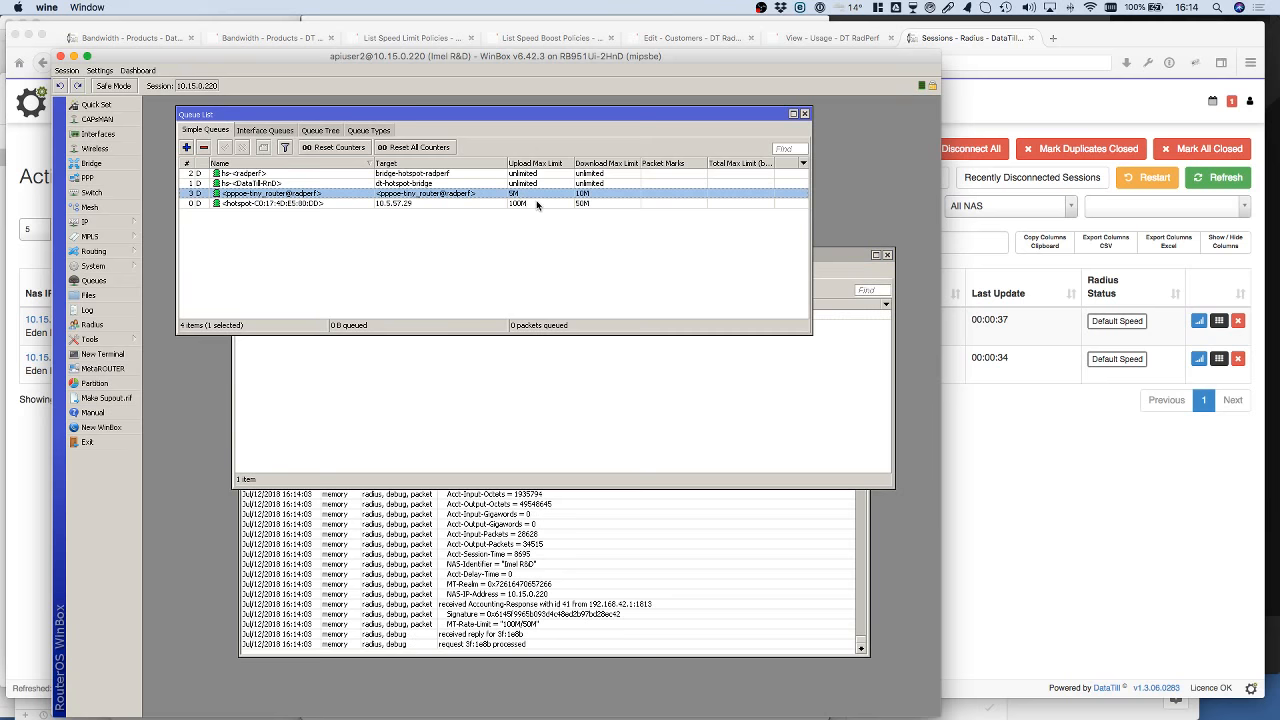
pyautogui.click(522, 203)
pyautogui.click(550, 195)
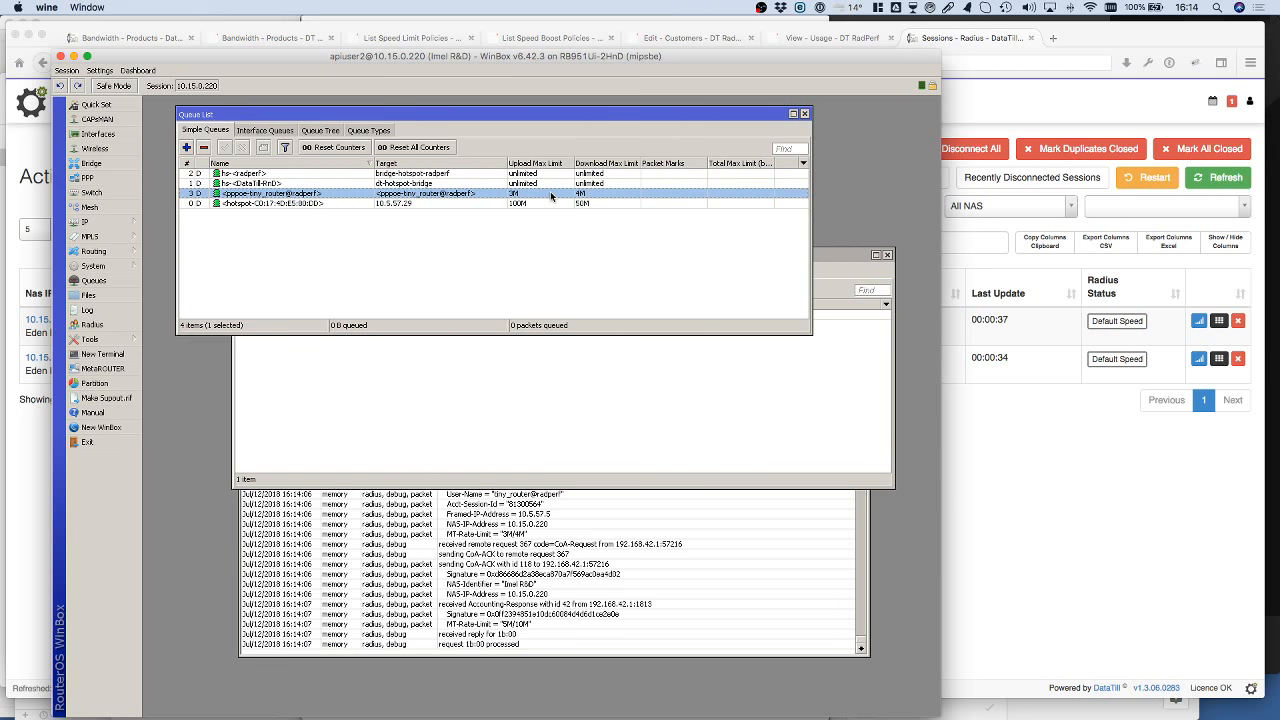
# Step: Switch back to Firefox, refresh the active Radius sessions, and refresh the customer's data accounts to check the tiny router's speed status
pyautogui.click(1229, 178)
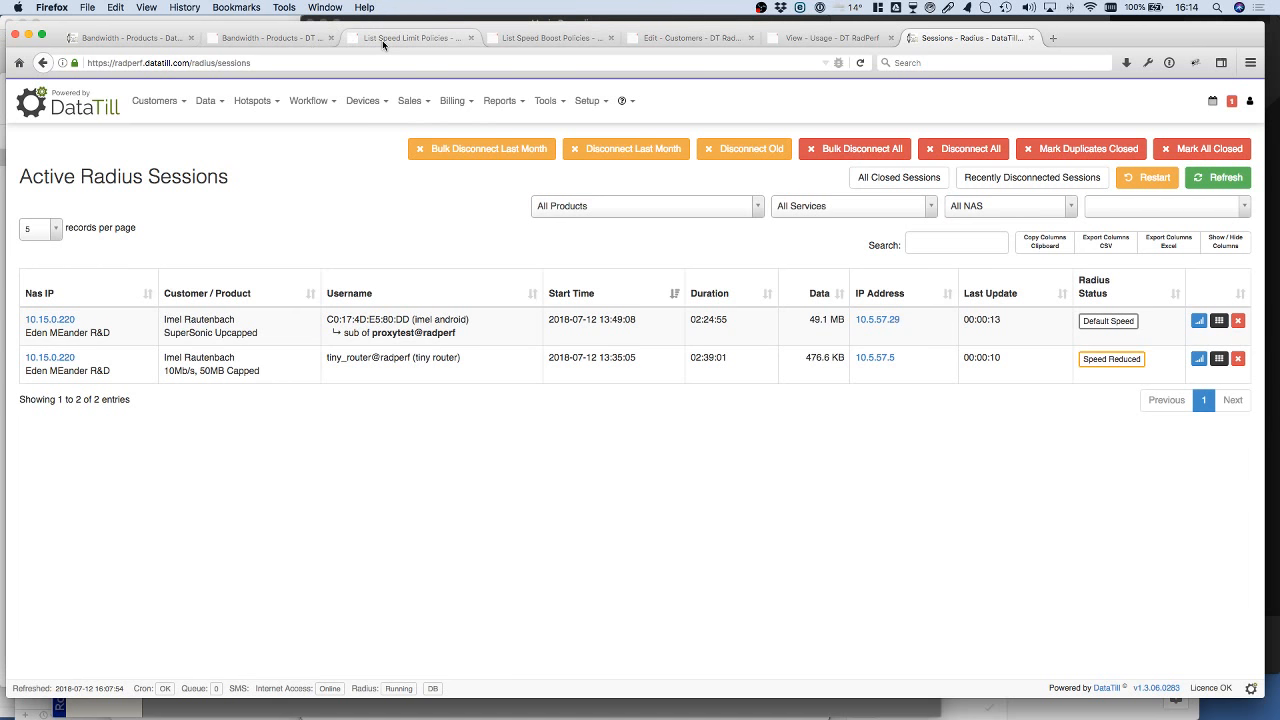
pyautogui.click(689, 38)
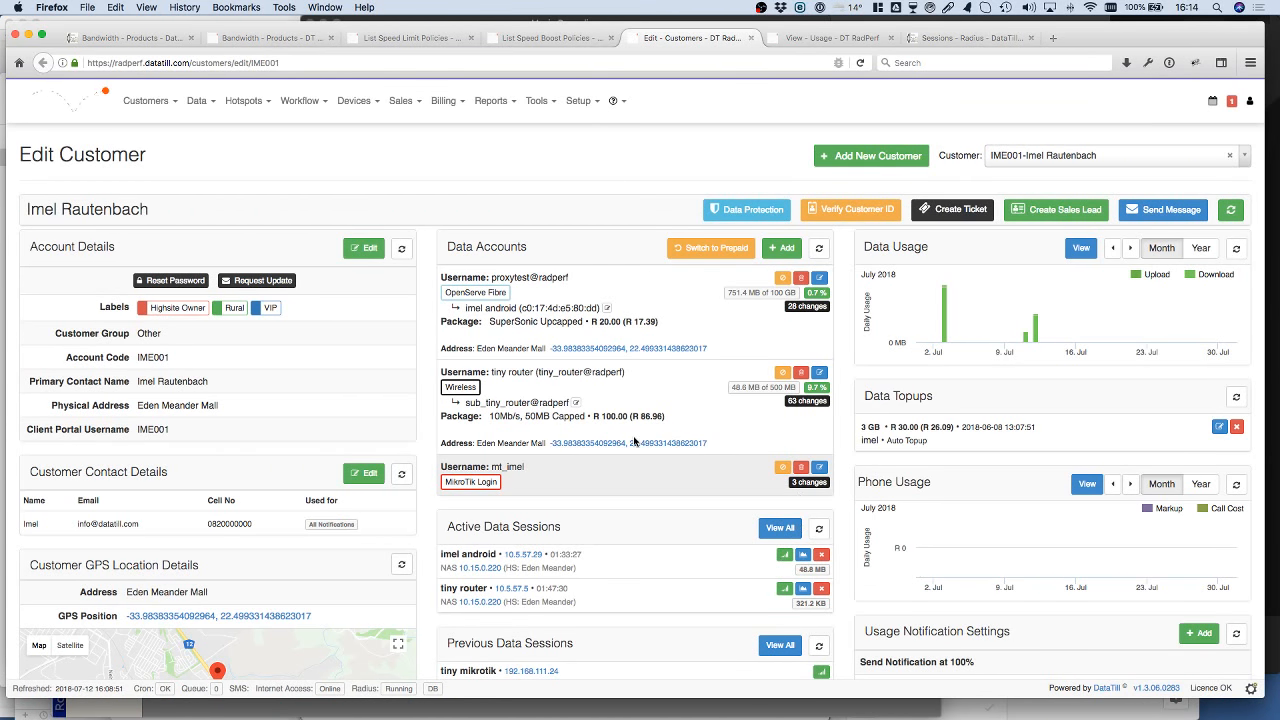
pyautogui.click(821, 255)
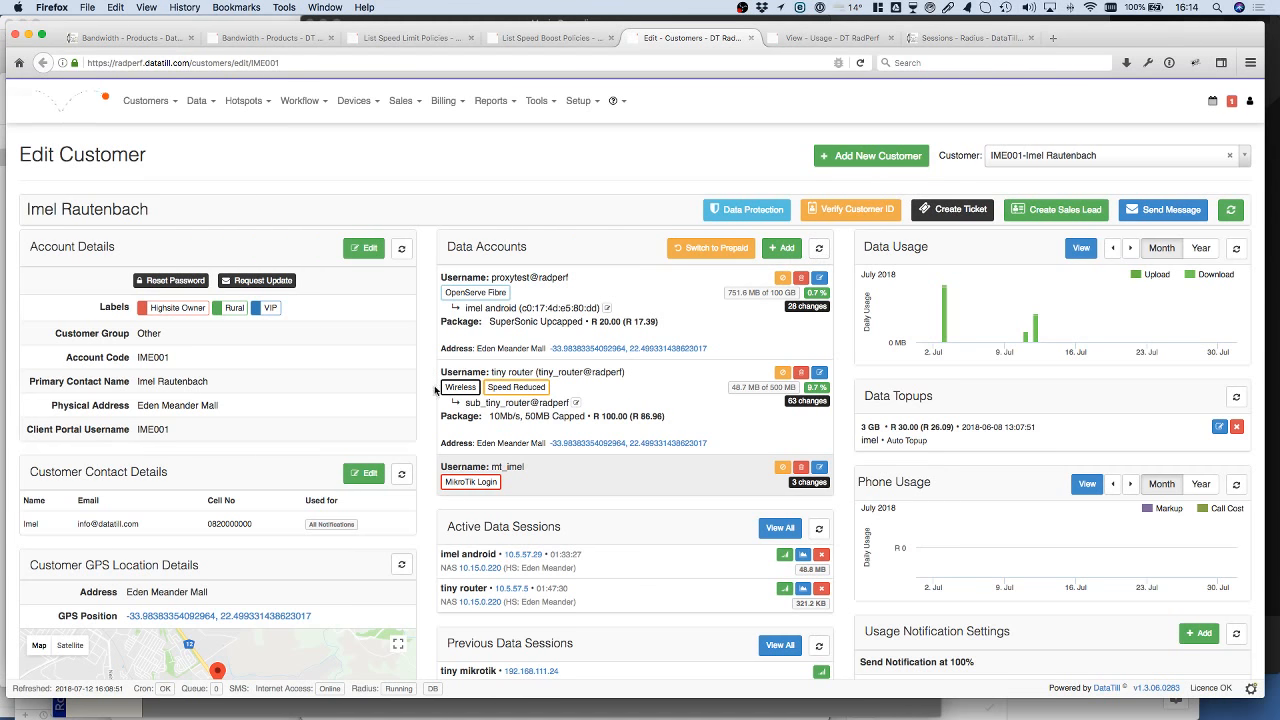
# Step: Refresh the customer page and the July 2018 usage breakdown, and check the tiny router's speed status in both
pyautogui.moveTo(506, 392)
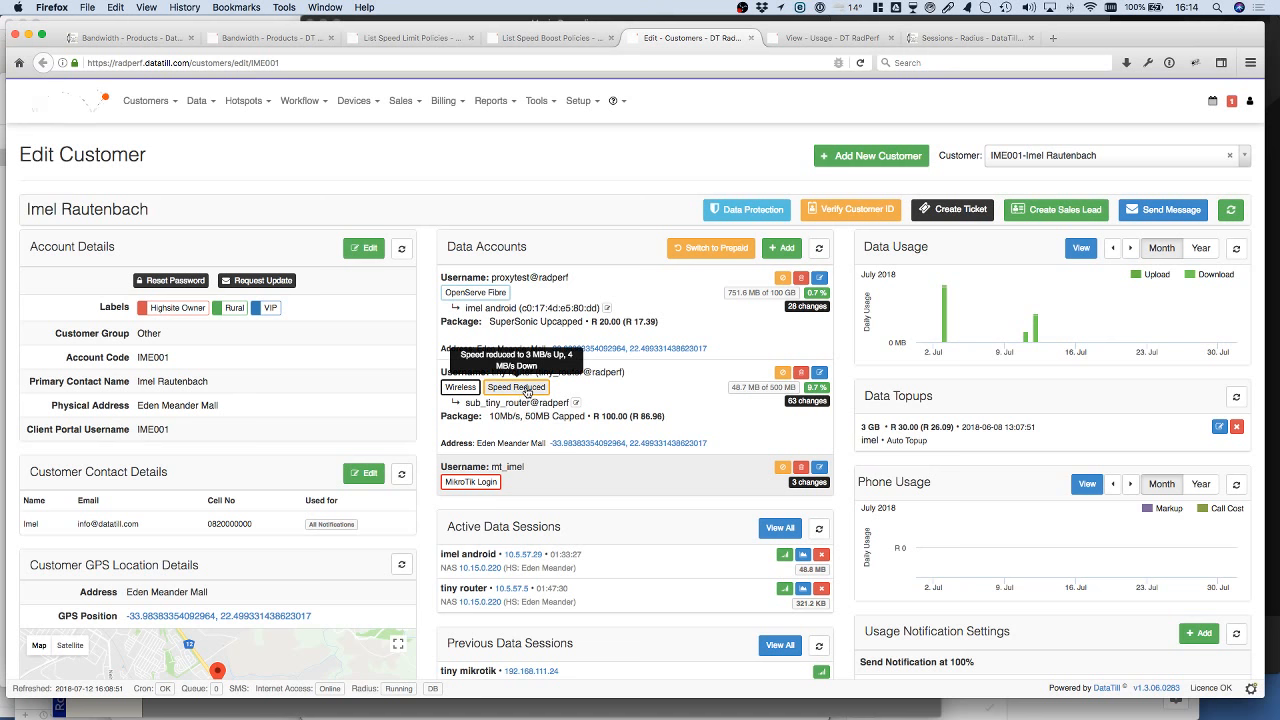
pyautogui.click(1234, 211)
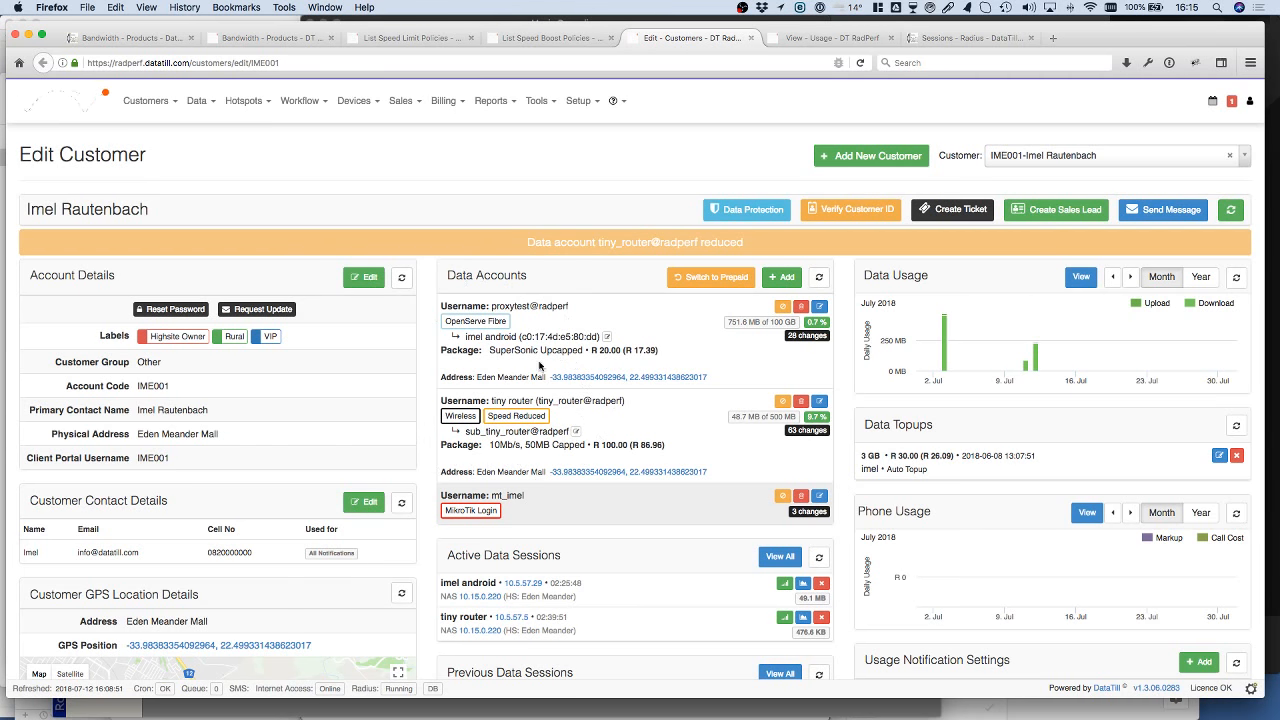
pyautogui.moveTo(500, 427)
pyautogui.click(845, 40)
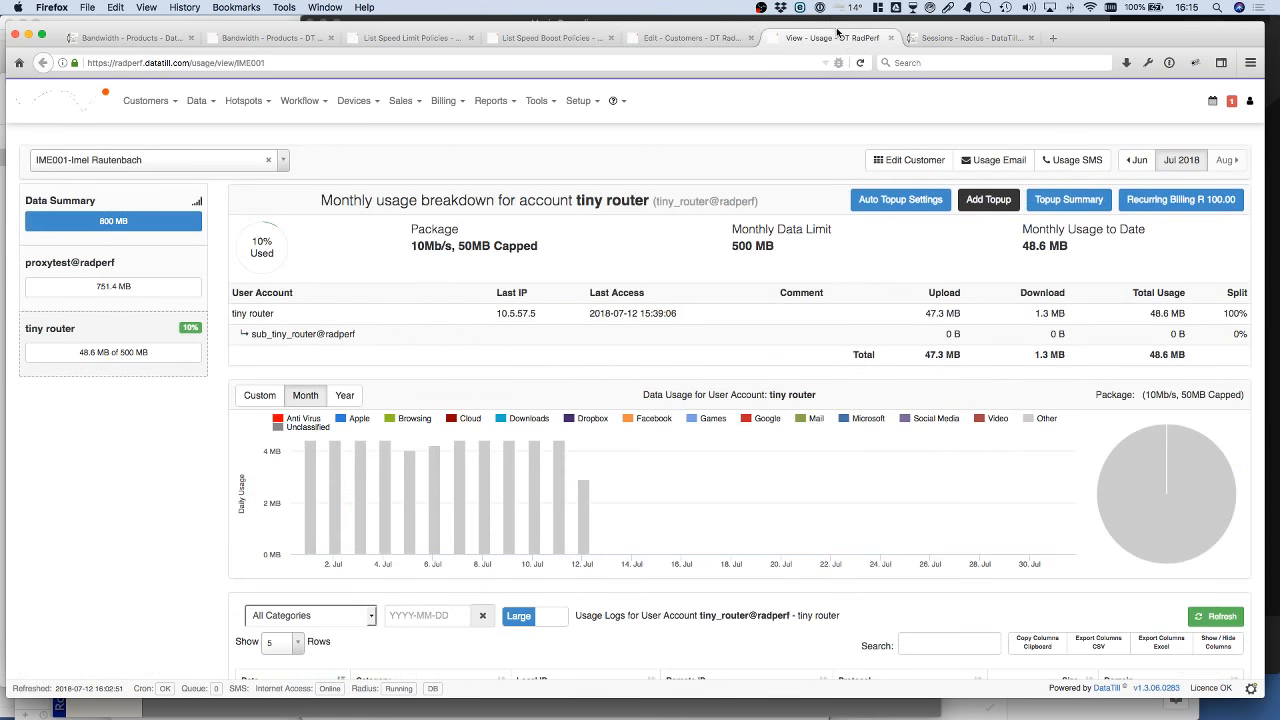
pyautogui.click(1183, 162)
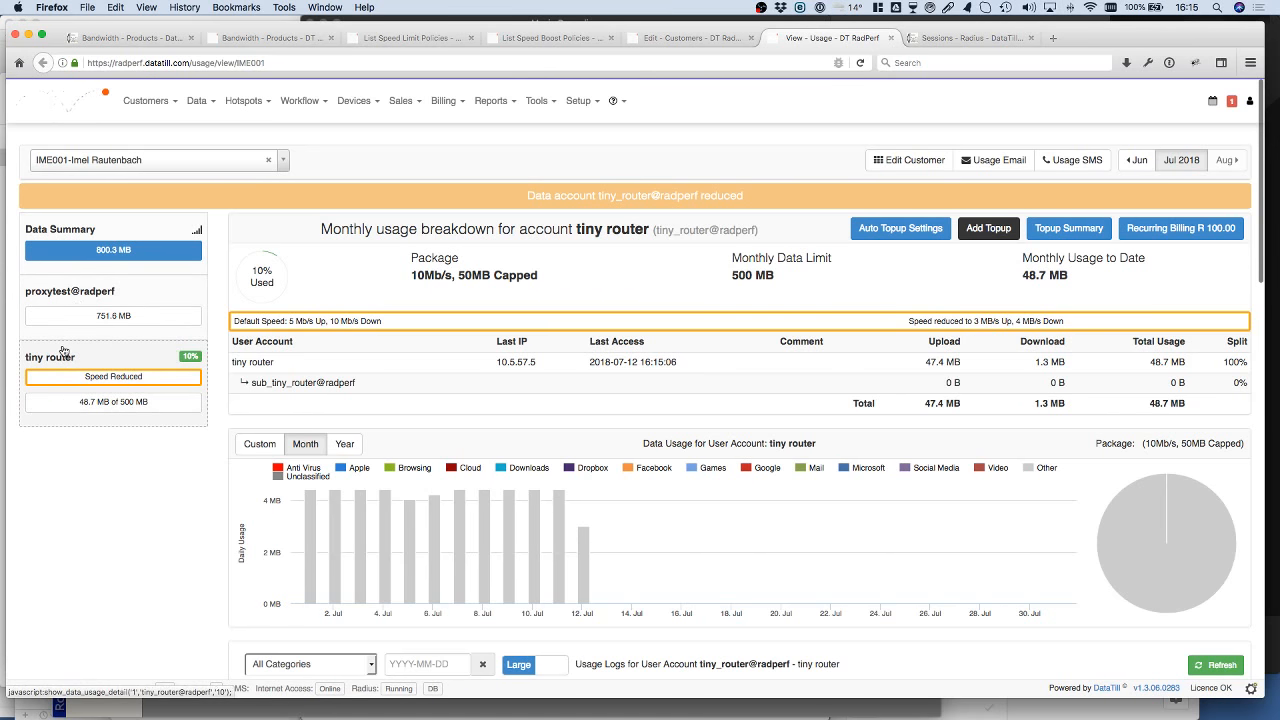
pyautogui.moveTo(50, 376)
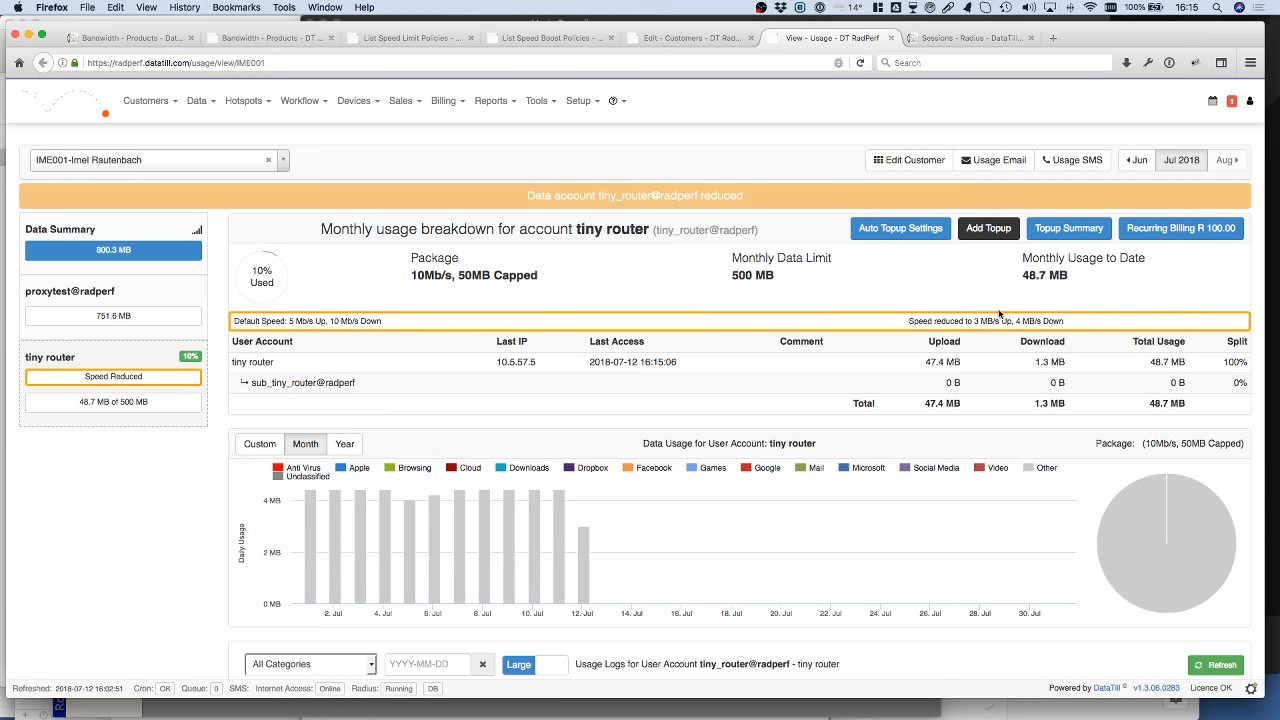
# Step: Open the Double at Night speed boost policy and review its time window, boost percentages and public holiday setting
pyautogui.click(538, 39)
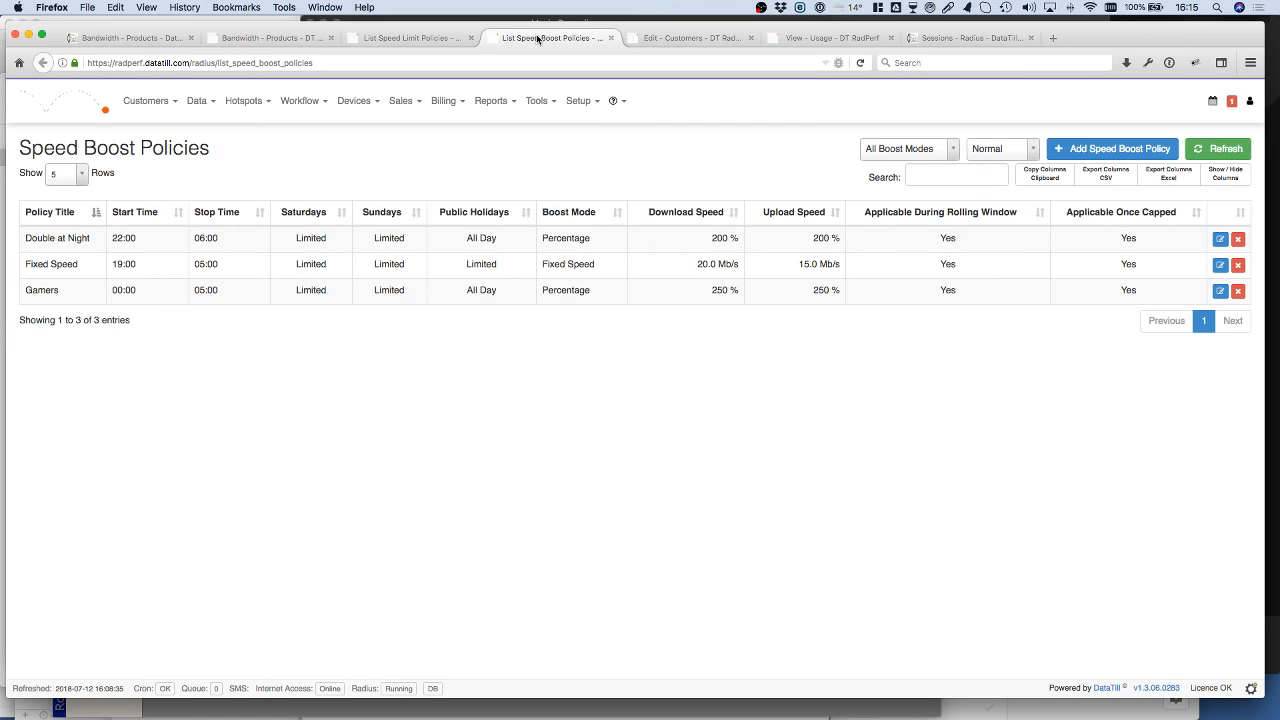
pyautogui.click(1220, 239)
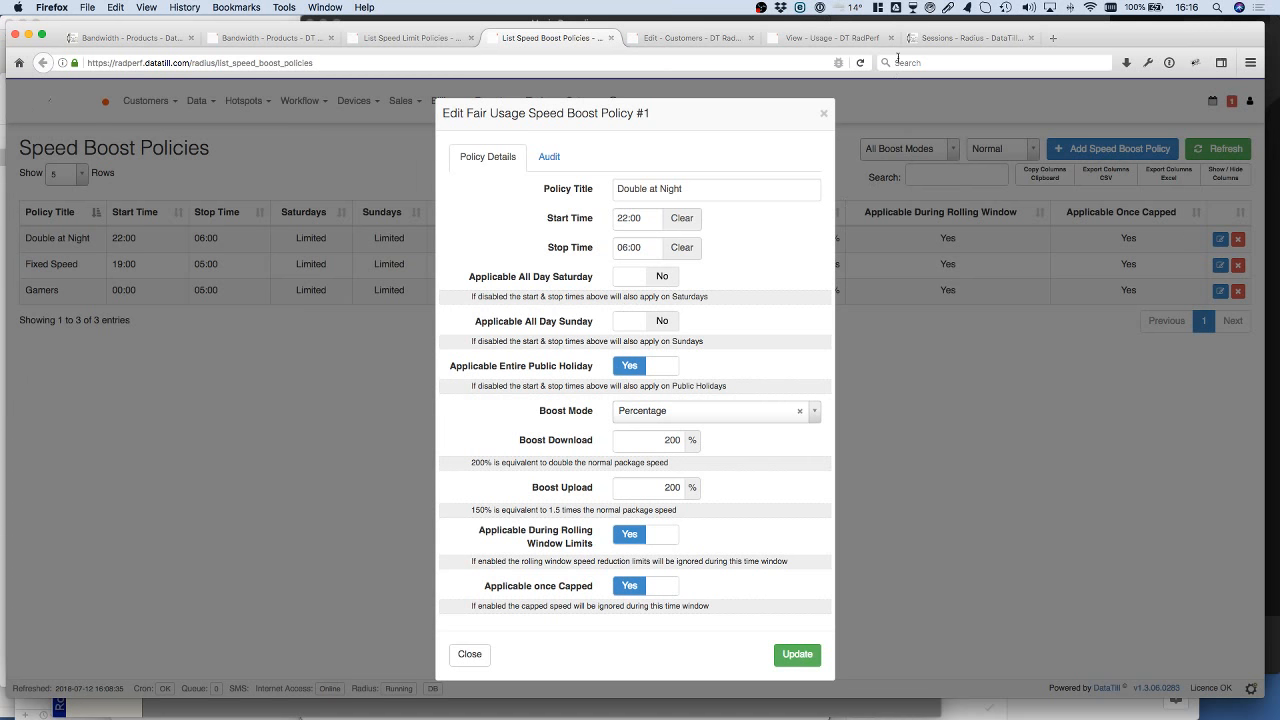
# Step: Leave the Radius sessions list and open the events calendar
pyautogui.click(970, 44)
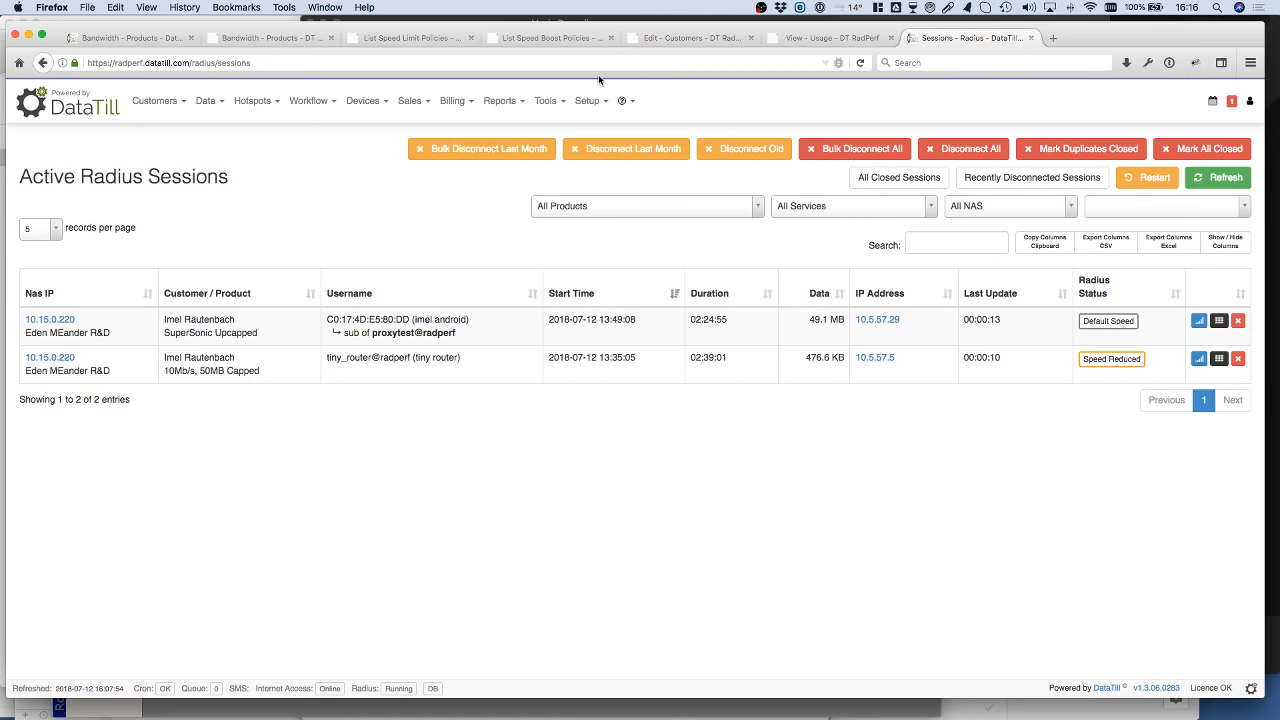
pyautogui.click(588, 101)
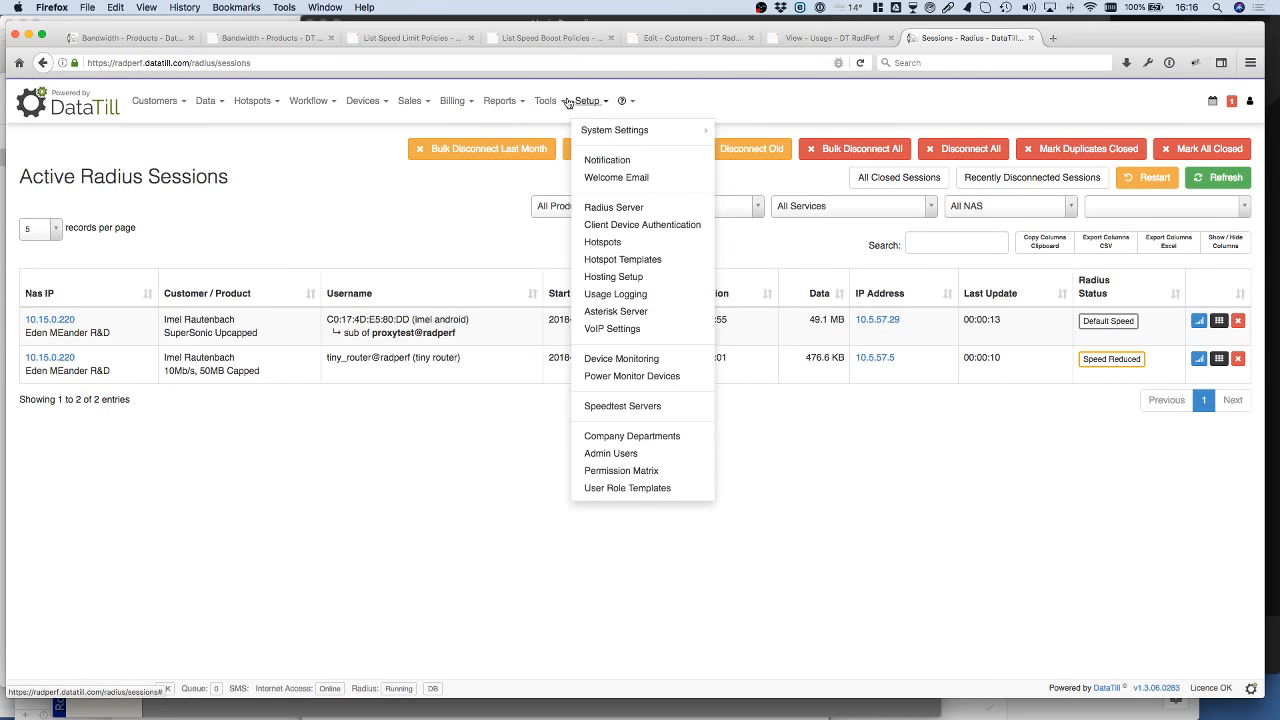
pyautogui.click(565, 101)
pyautogui.click(578, 167)
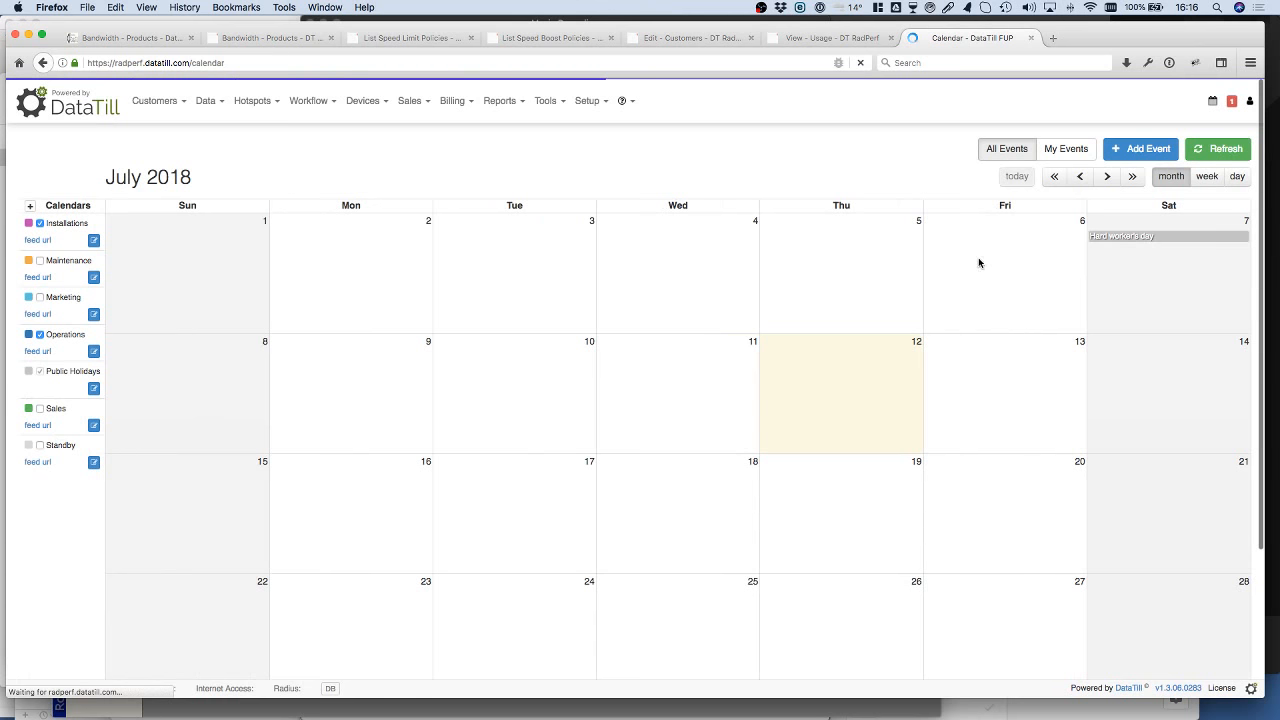
# Step: Delete the "my day" public holiday event running from 4 to 6 December 2018
pyautogui.click(1107, 176)
pyautogui.click(1107, 176)
pyautogui.click(1109, 176)
pyautogui.click(1109, 176)
pyautogui.click(1109, 176)
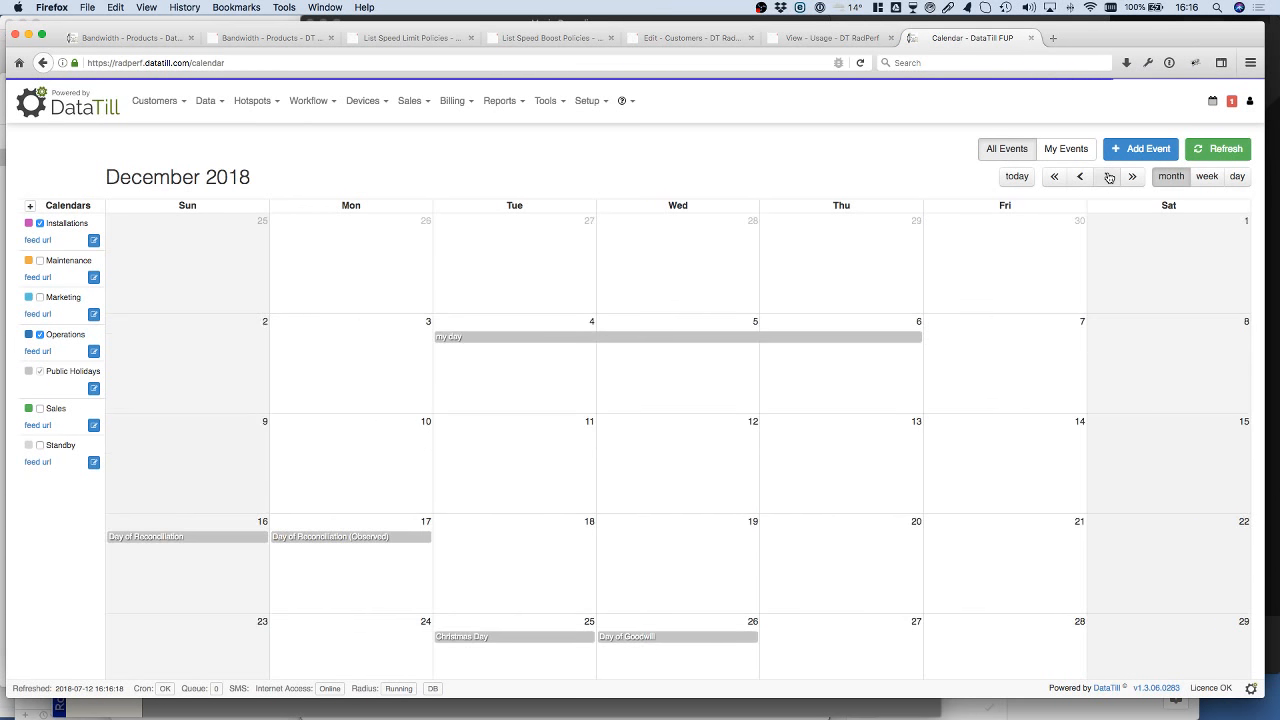
pyautogui.click(737, 338)
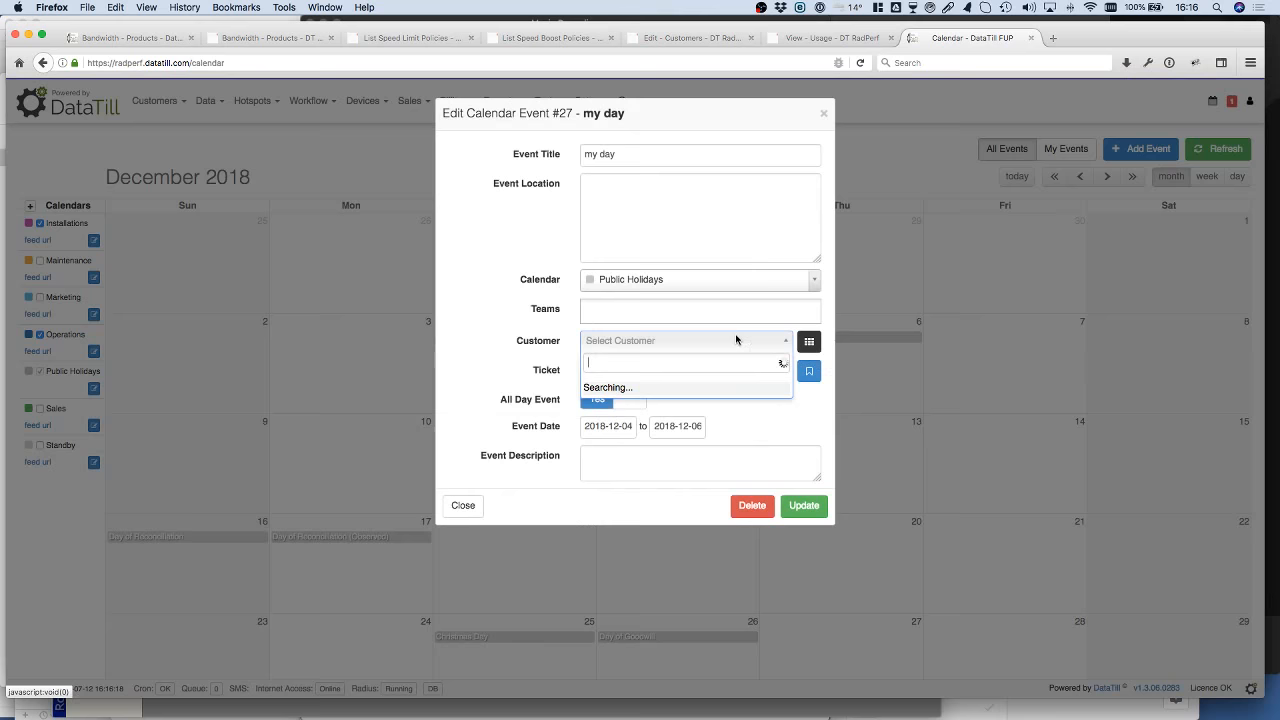
pyautogui.click(522, 533)
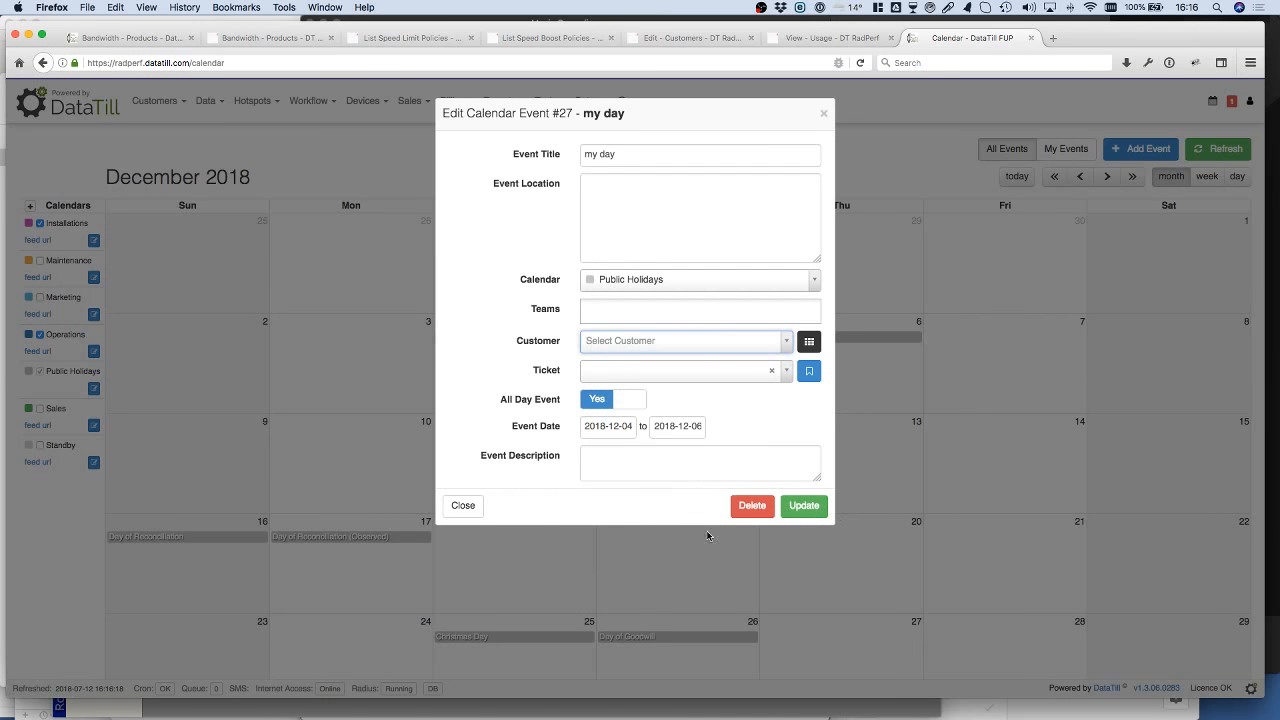
pyautogui.click(752, 505)
pyautogui.click(808, 173)
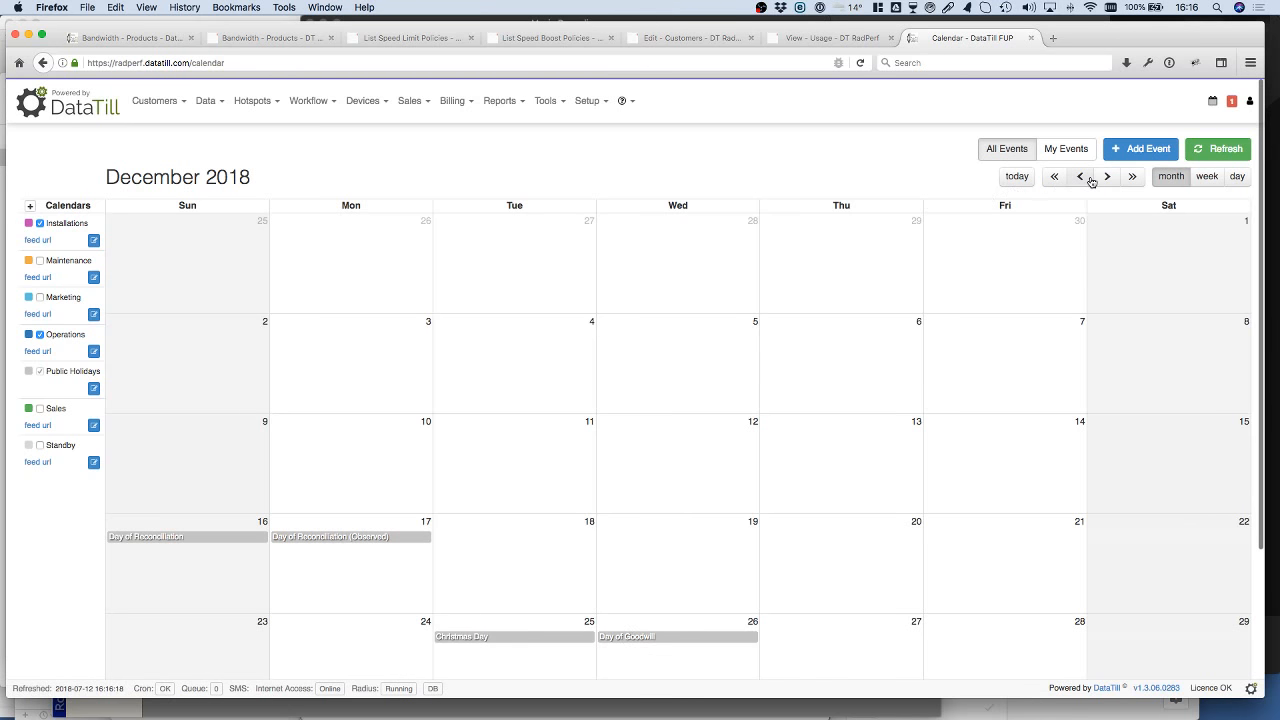
# Step: Return the calendar to the current month and move the Hard worker's day public holiday to 12 July 2018
pyautogui.click(1011, 178)
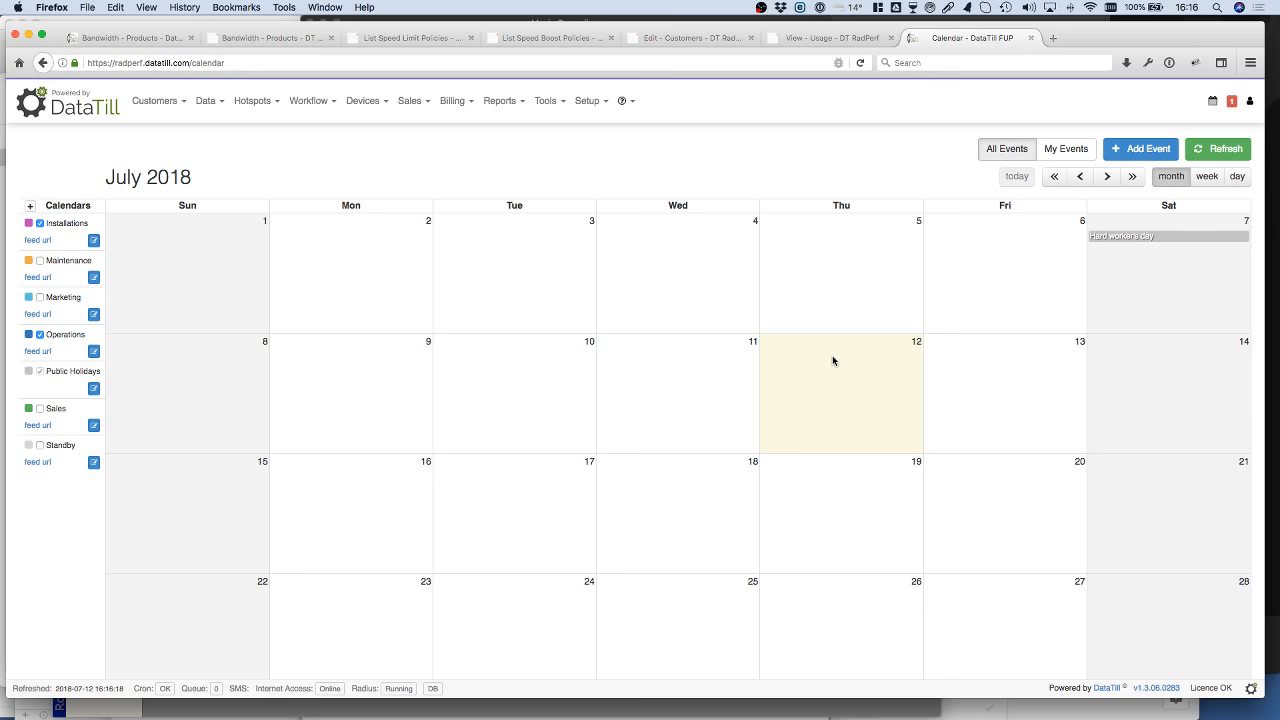
pyautogui.moveTo(1118, 235)
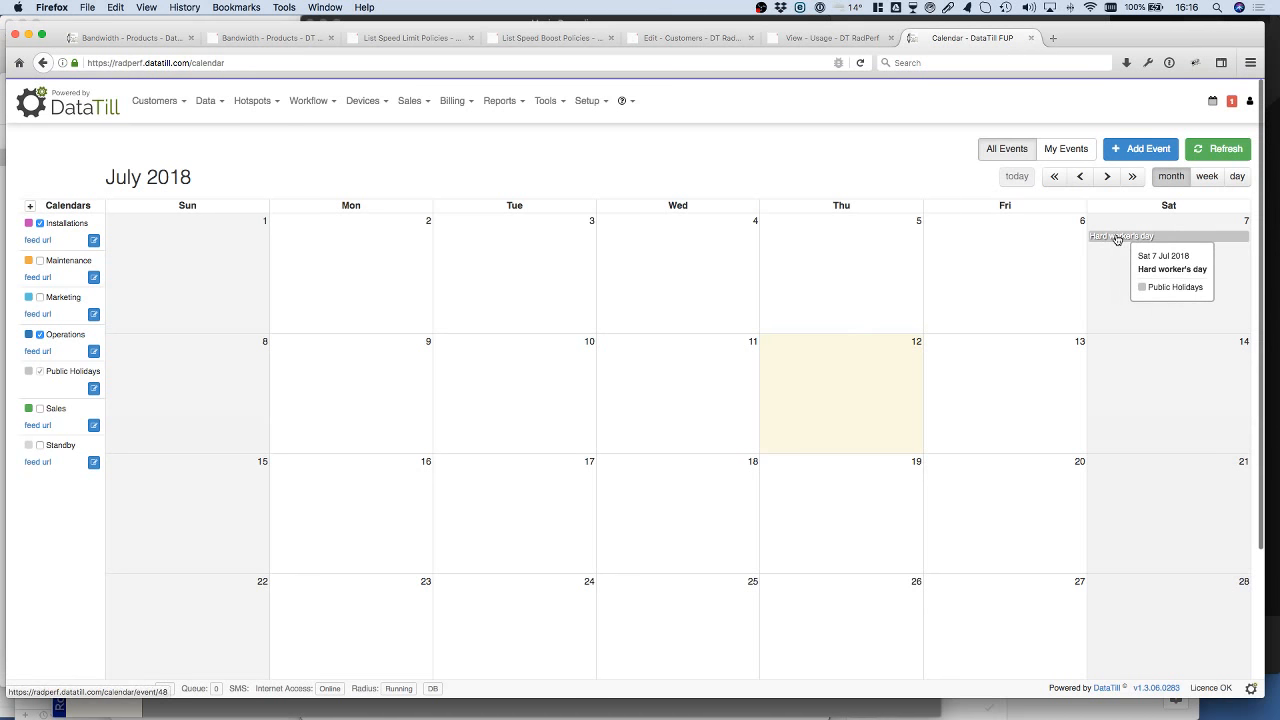
pyautogui.moveTo(1118, 235); pyautogui.dragTo(799, 375)
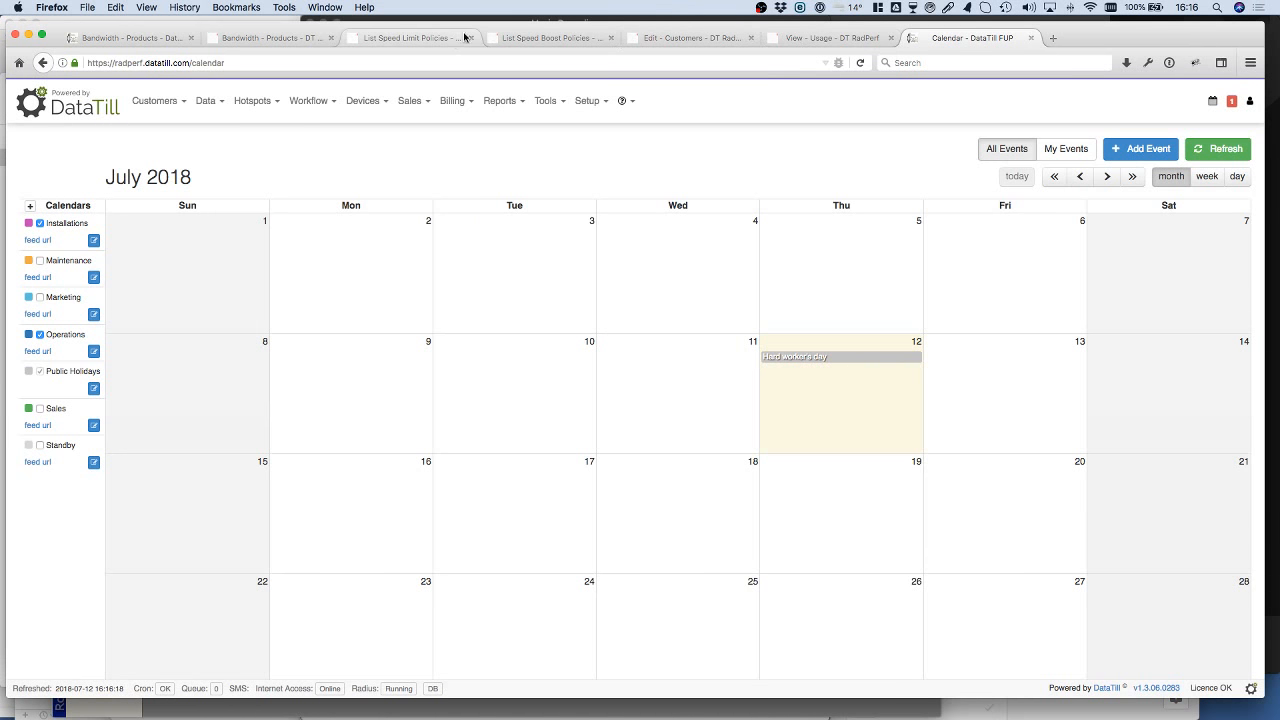
# Step: Review the Double at Night policy's public holiday option, and refresh the tiny router's July 2018 usage to check its speed status
pyautogui.click(530, 37)
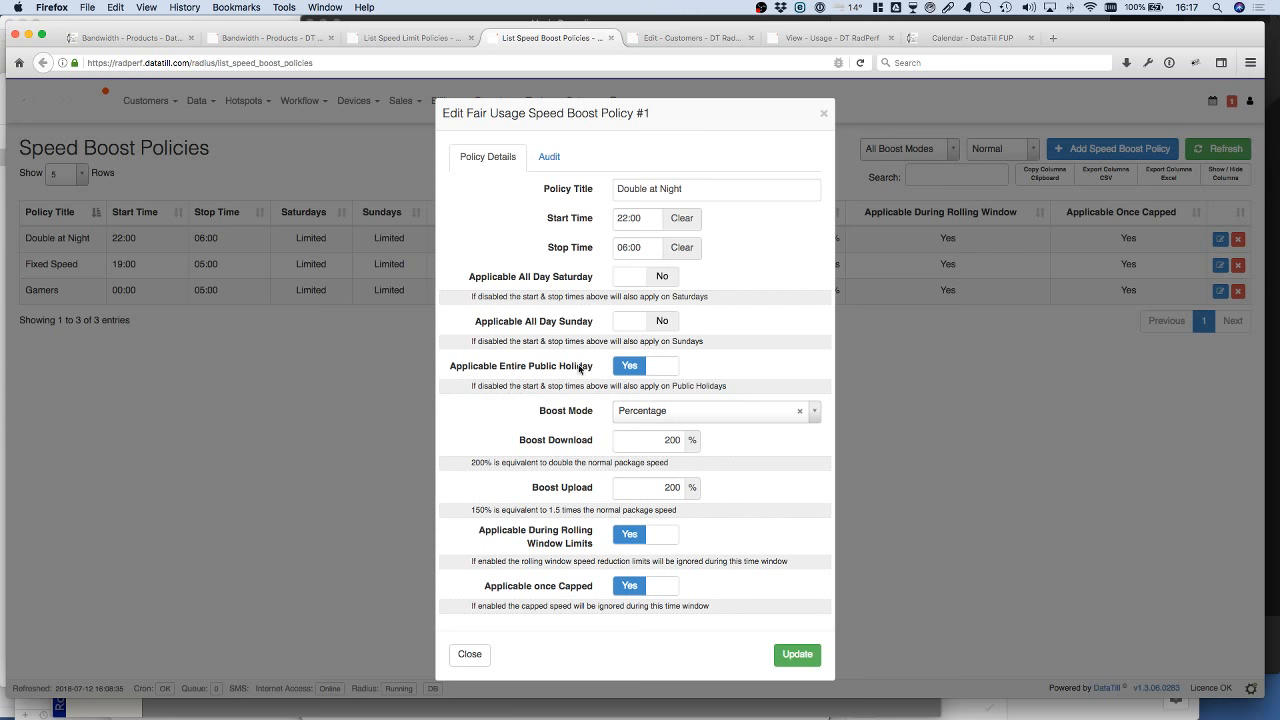
pyautogui.click(800, 40)
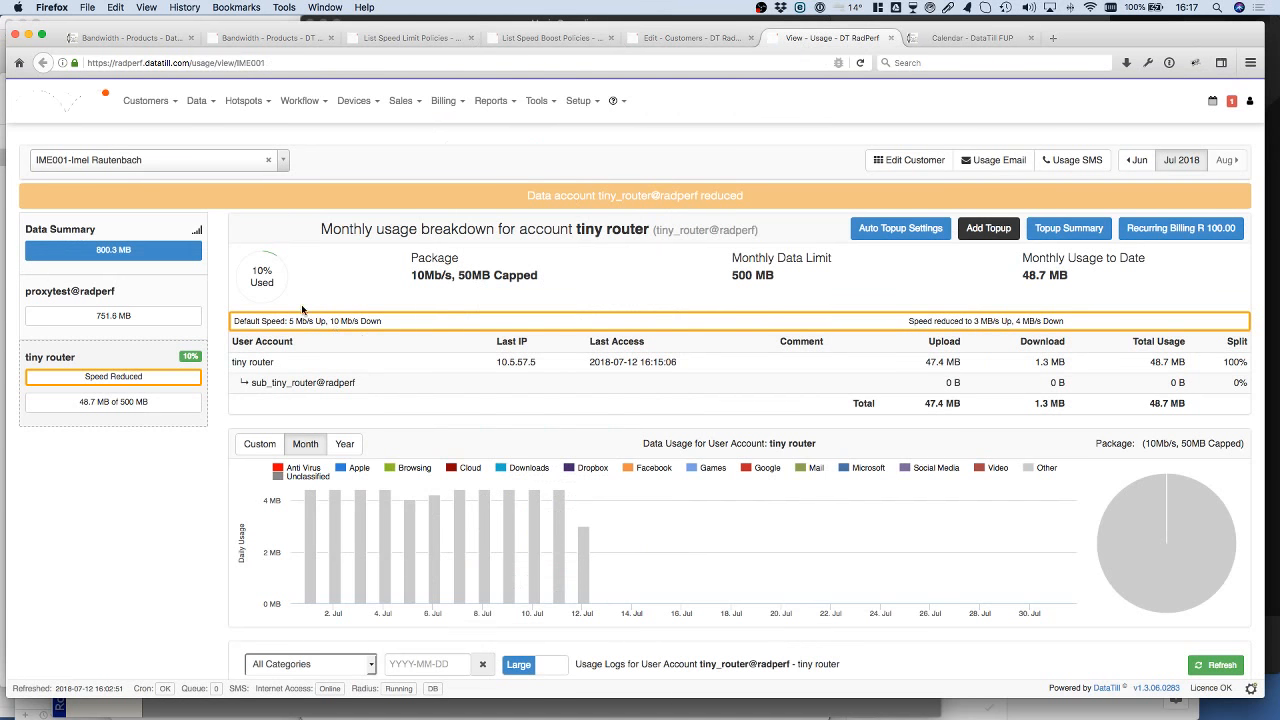
pyautogui.click(110, 358)
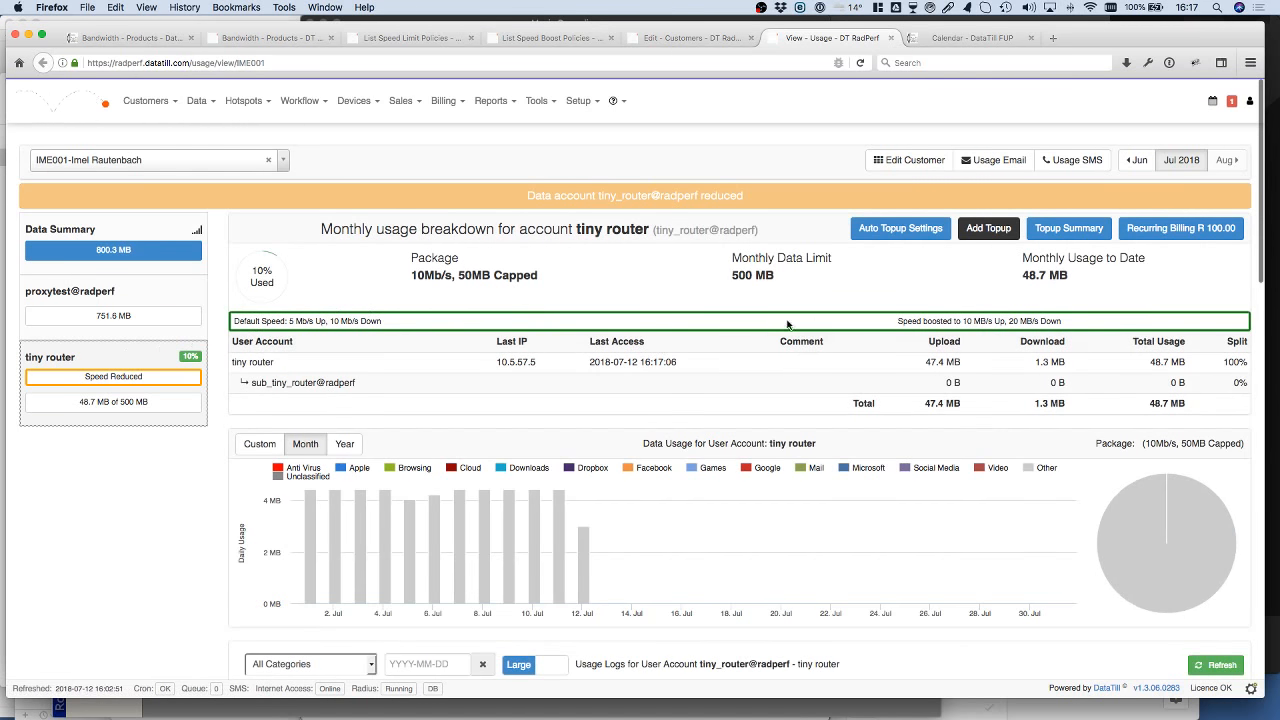
pyautogui.click(1204, 158)
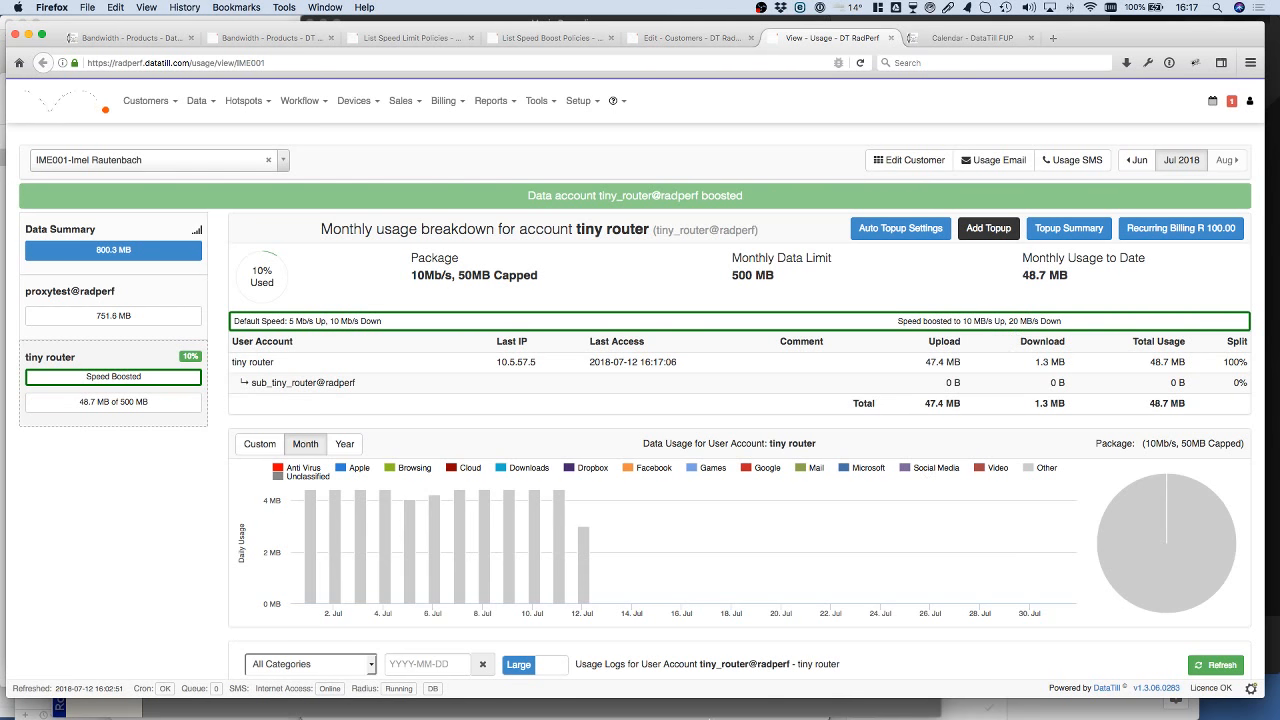
# Step: Switch to WinBox, check the upload and download max limits of the tiny router's PPPoE queue, and return to Firefox
pyautogui.click(836, 704)
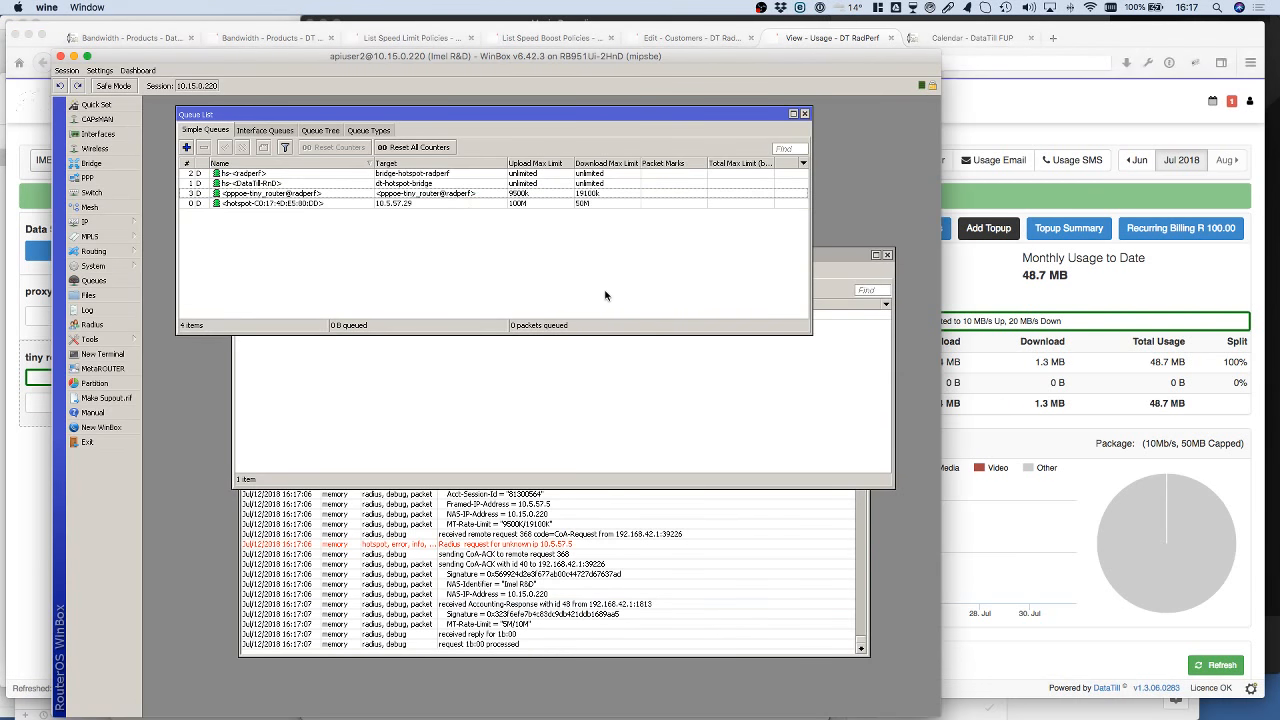
pyautogui.click(528, 195)
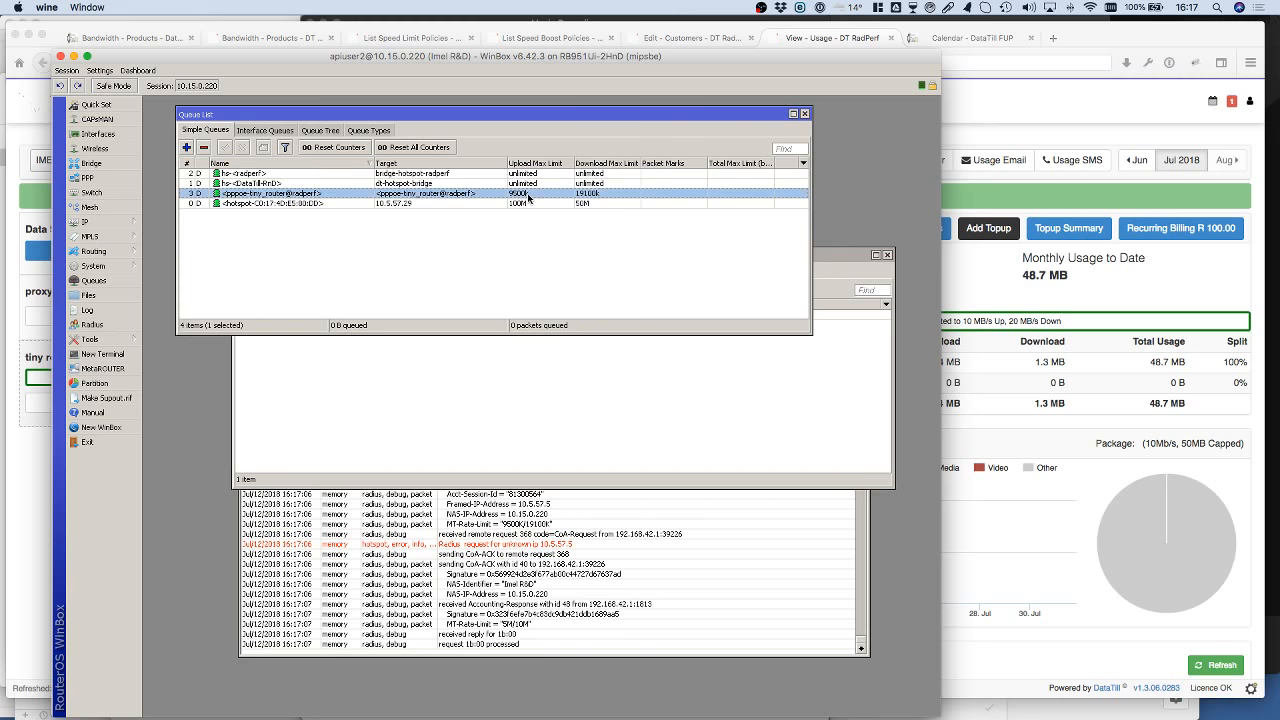
pyautogui.click(993, 104)
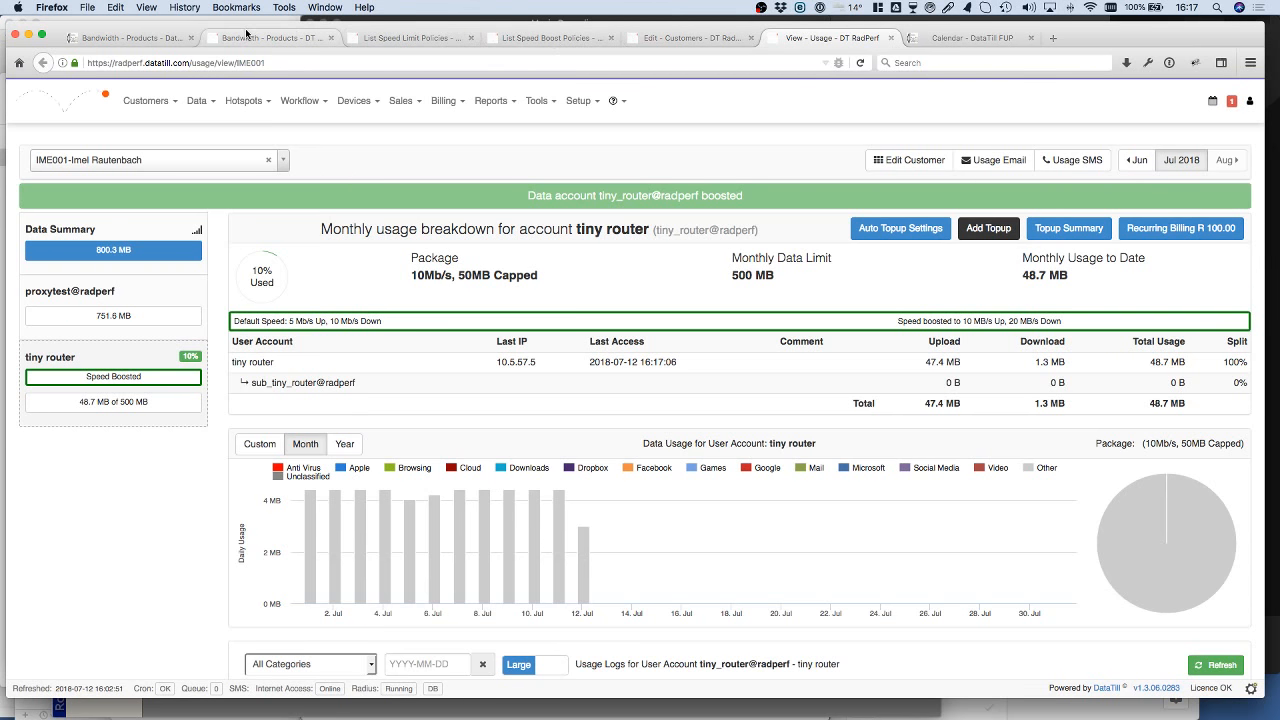
# Step: Open the active Radius sessions list from the calendar page and check the tiny router's Radius status
pyautogui.click(968, 38)
pyautogui.click(205, 101)
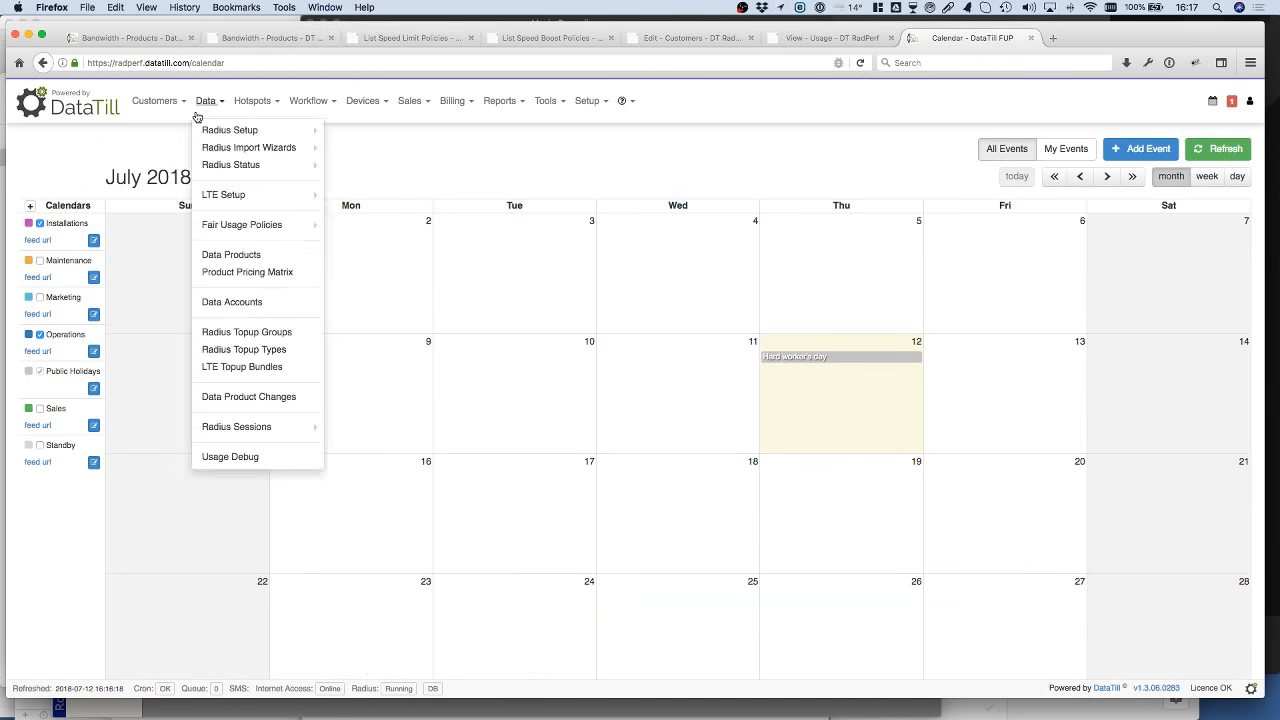
pyautogui.moveTo(209, 102)
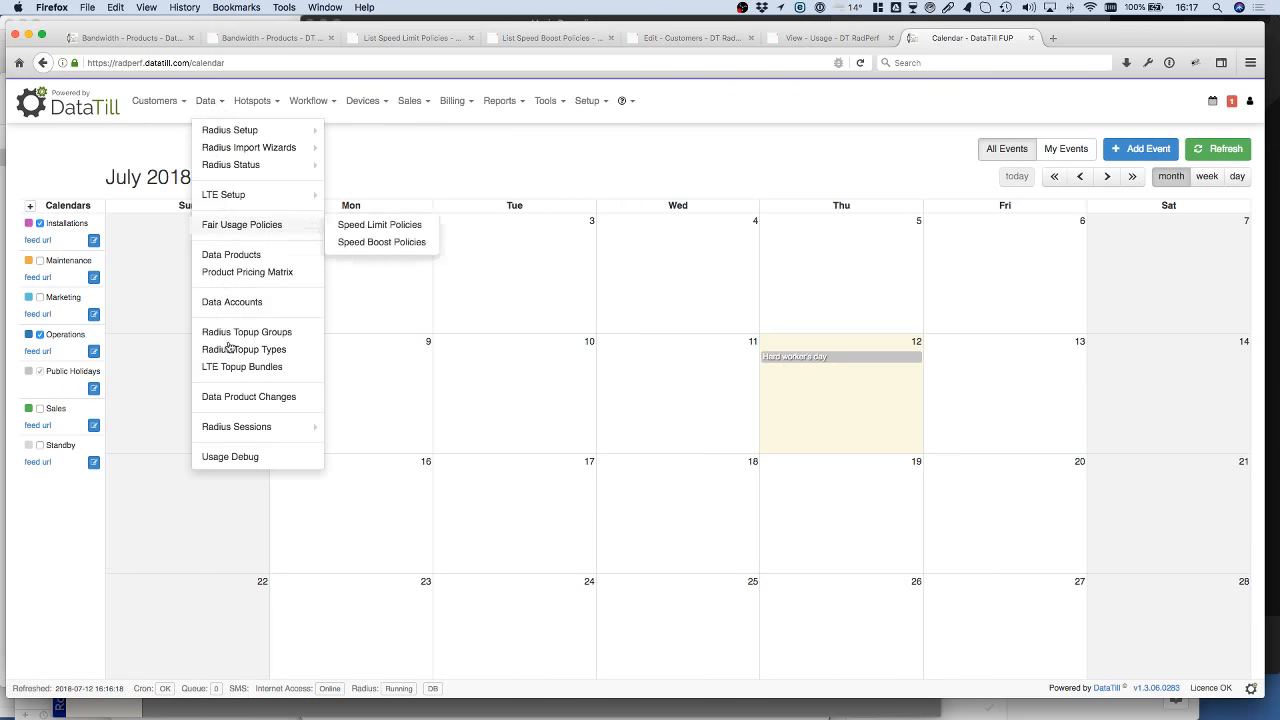
pyautogui.moveTo(257, 426)
pyautogui.click(357, 429)
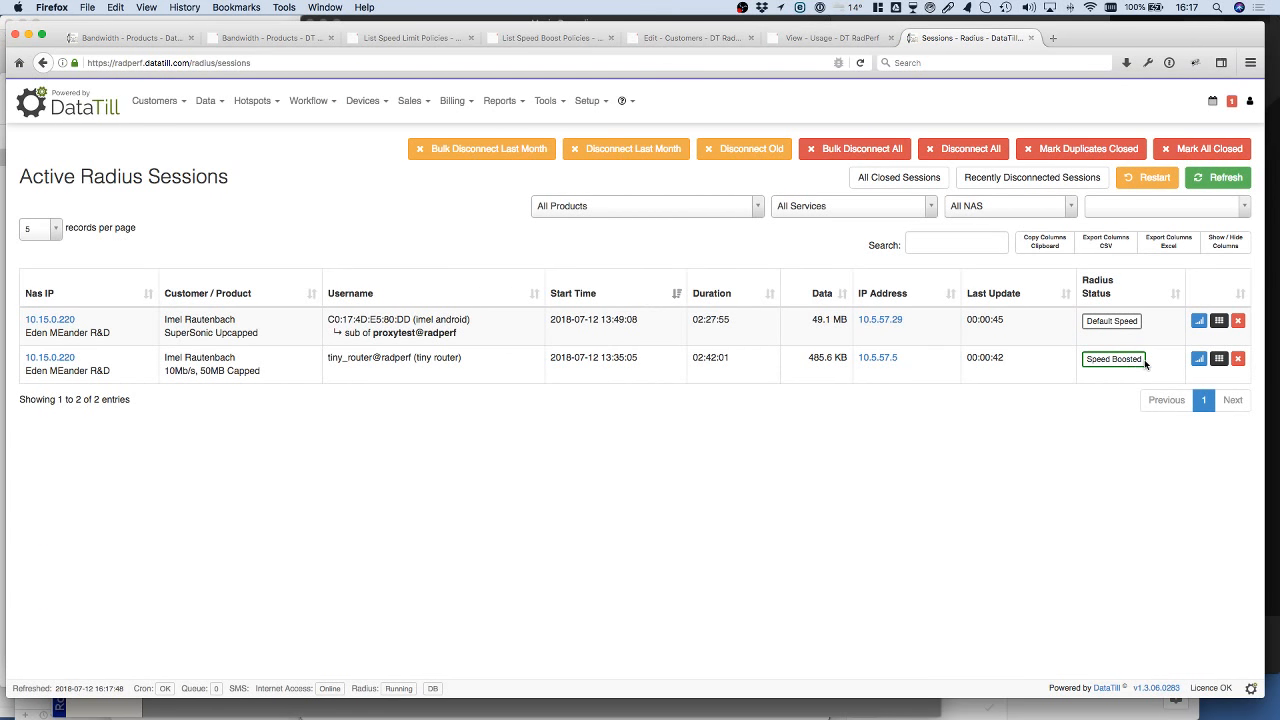
# Step: Refresh the customer's edit page and check the tiny router's speed label among the data accounts
pyautogui.click(681, 38)
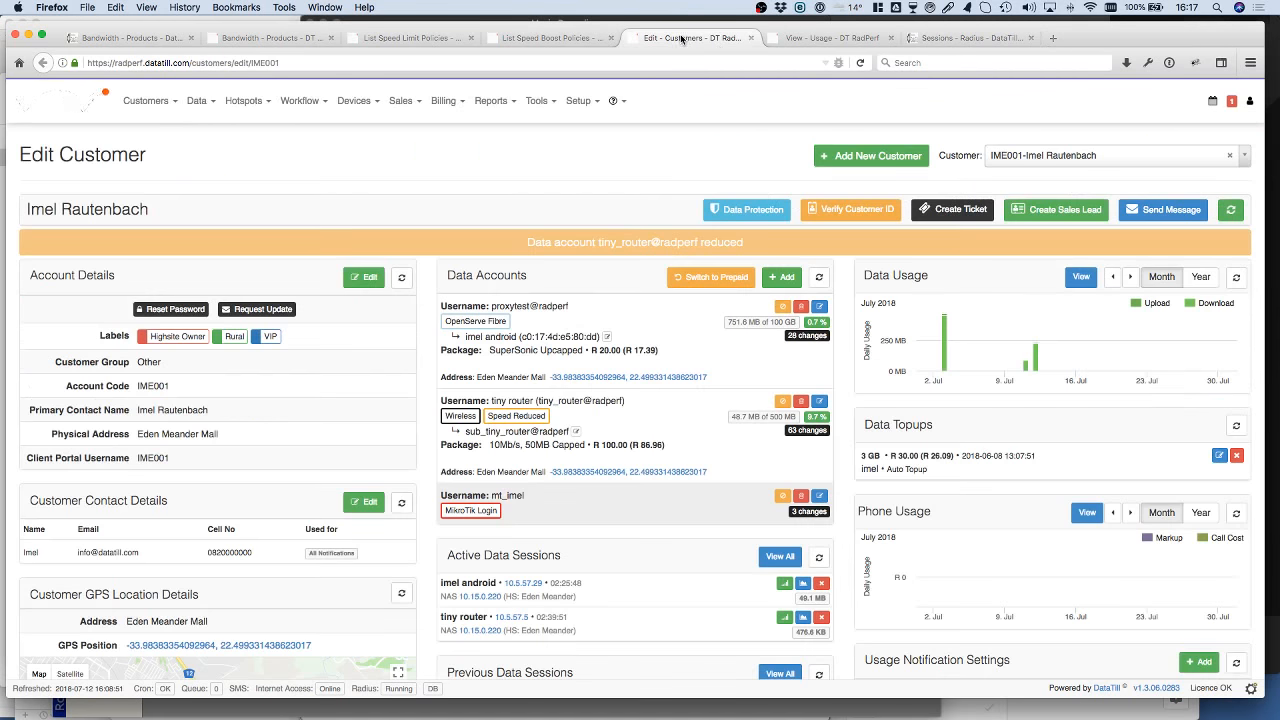
pyautogui.click(1231, 212)
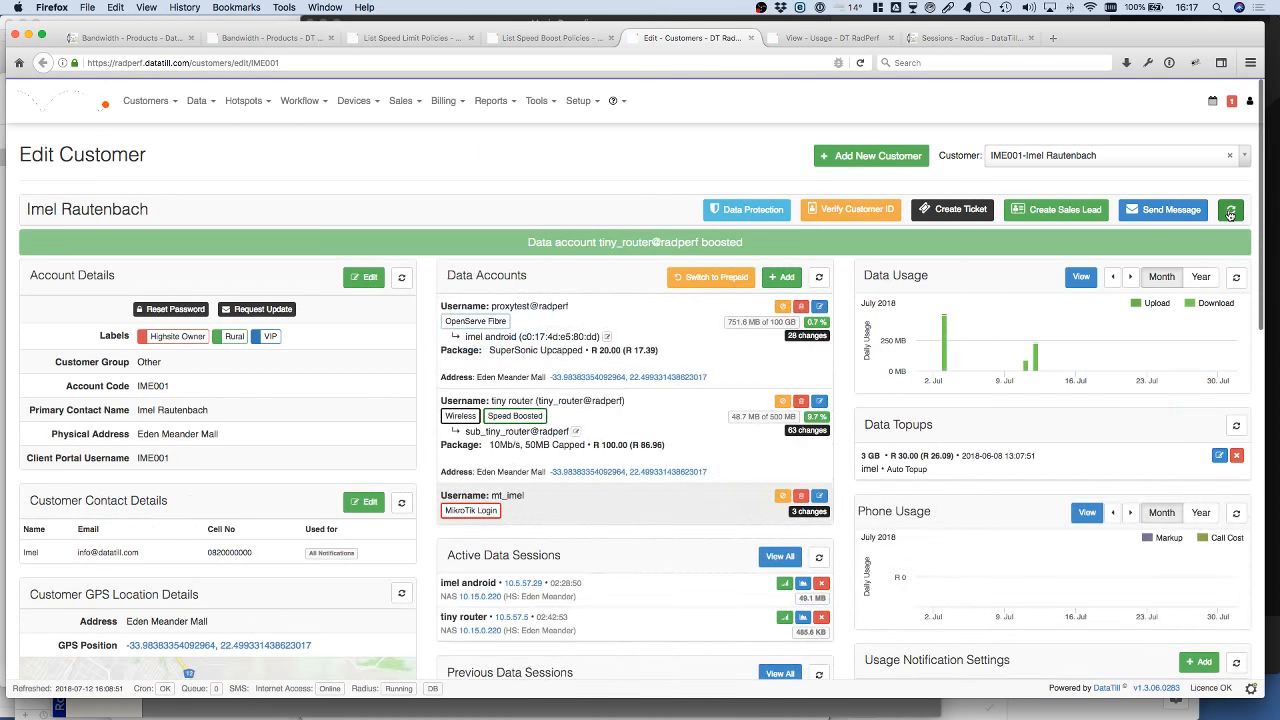
pyautogui.moveTo(507, 420)
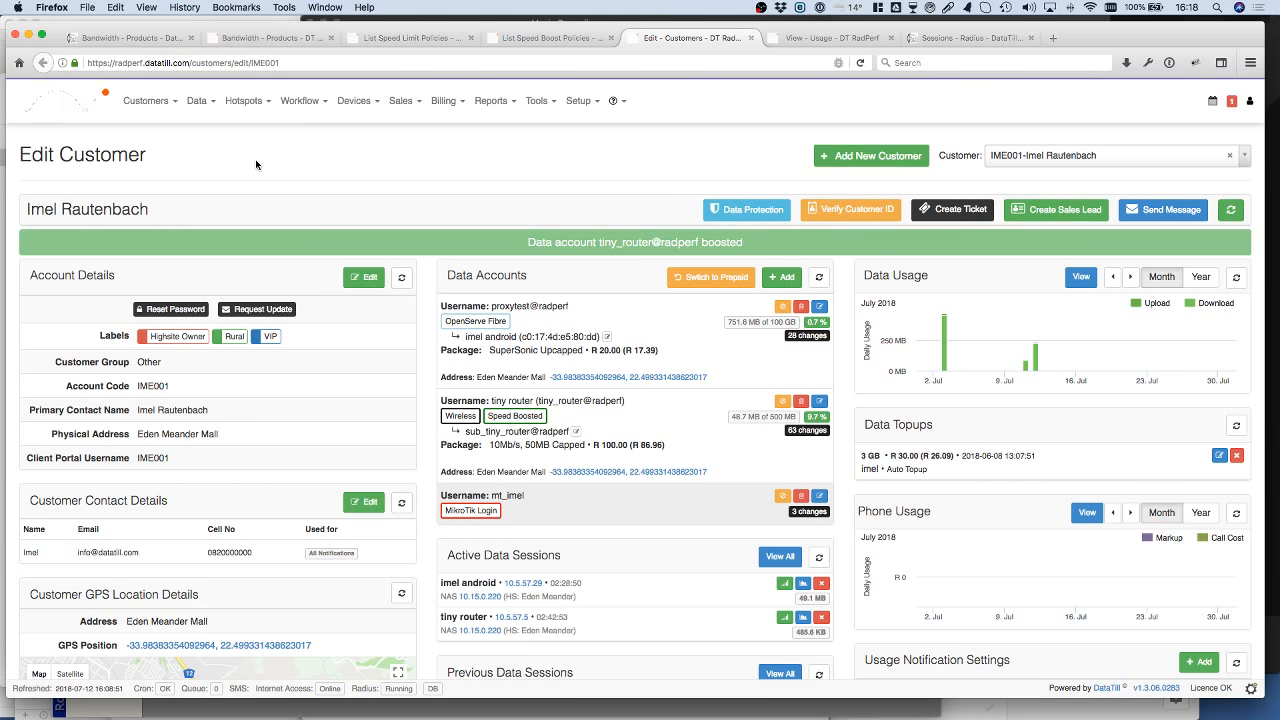
# Step: In the 10Mb/s, 50MB Capped product's data limits, add the R&D router at 10.15.0.220 as a queue router
pyautogui.click(291, 38)
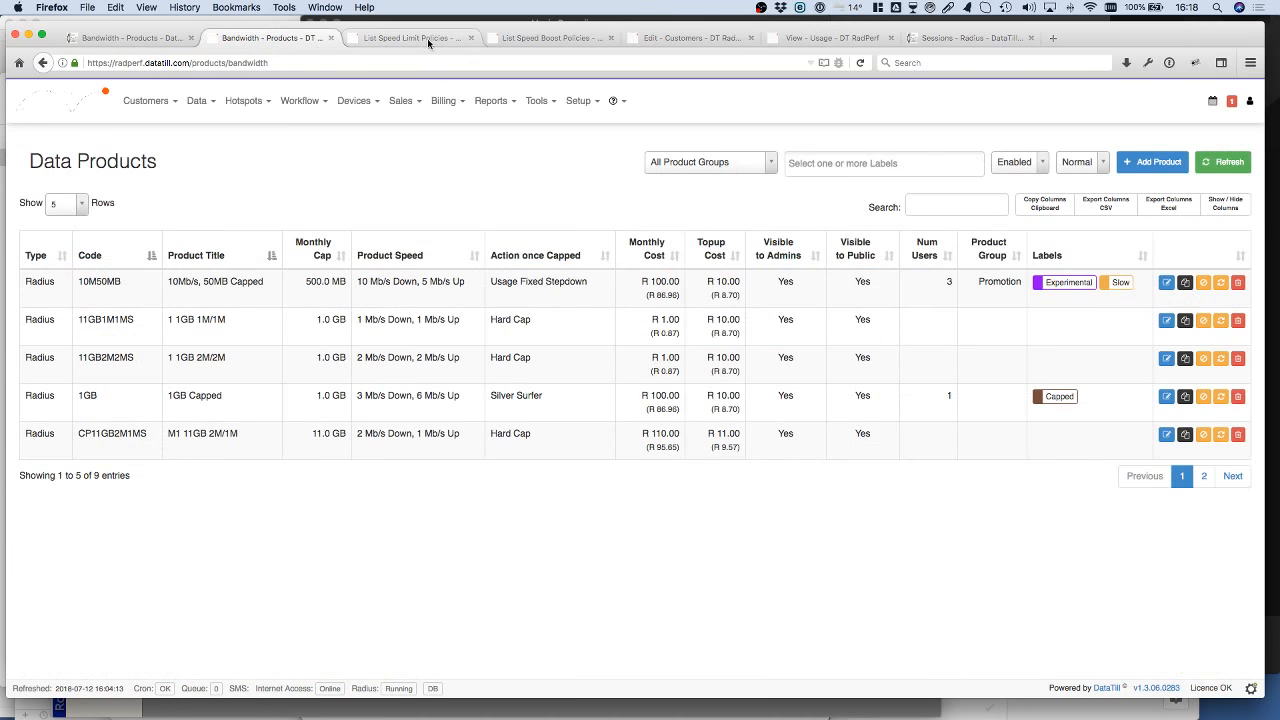
pyautogui.click(1167, 284)
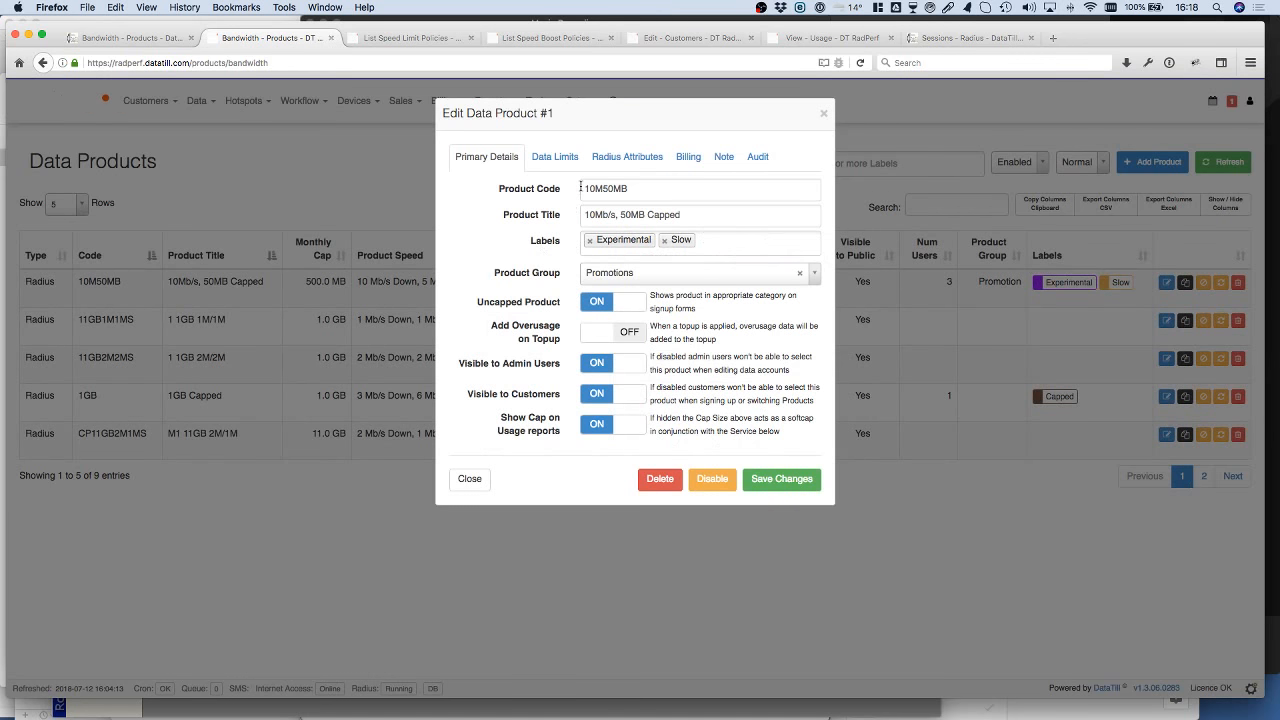
pyautogui.click(555, 163)
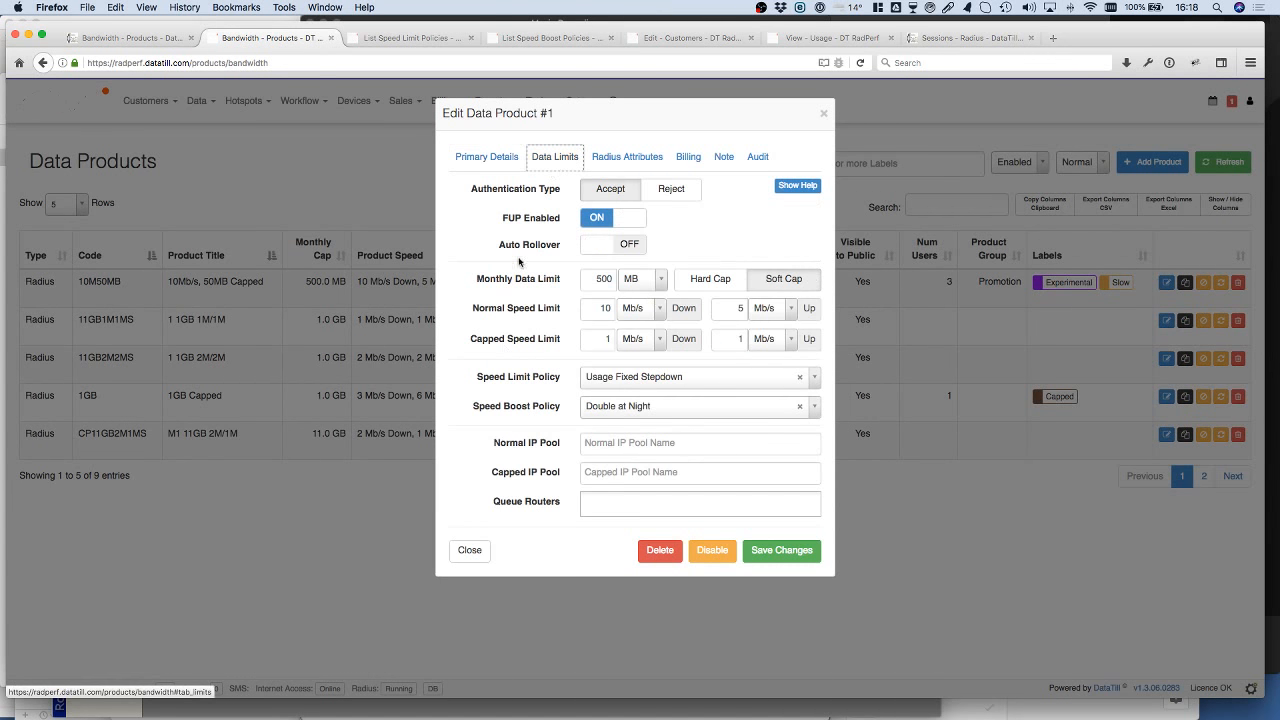
pyautogui.click(607, 500)
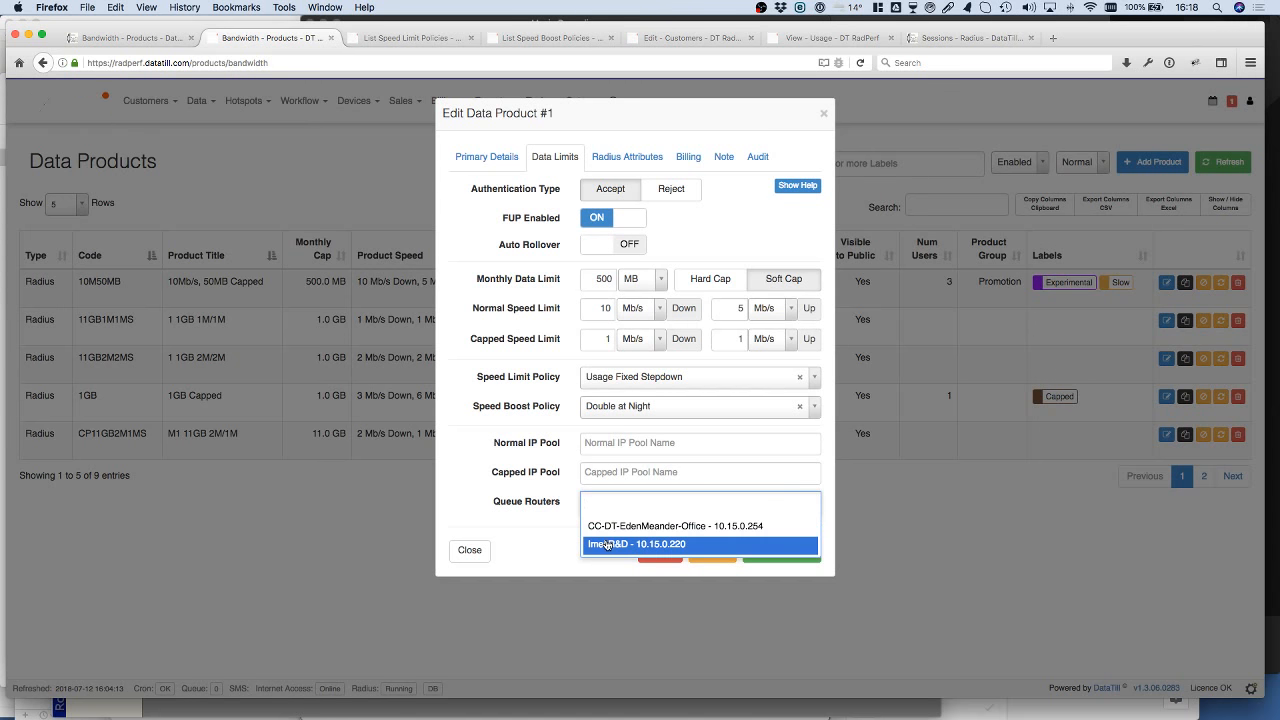
pyautogui.click(607, 544)
pyautogui.click(563, 522)
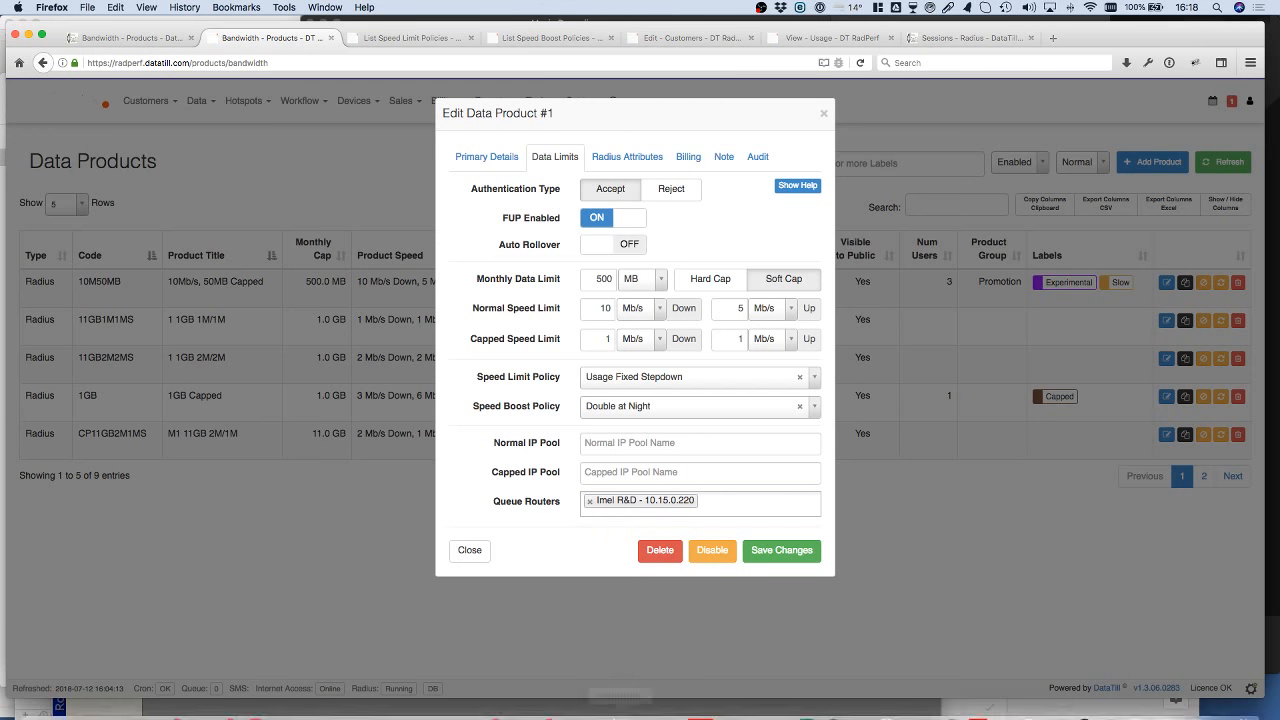
# Step: Check the tiny router's PPPoE queue in WinBox, return to Firefox and show the customer's edit page
pyautogui.click(836, 703)
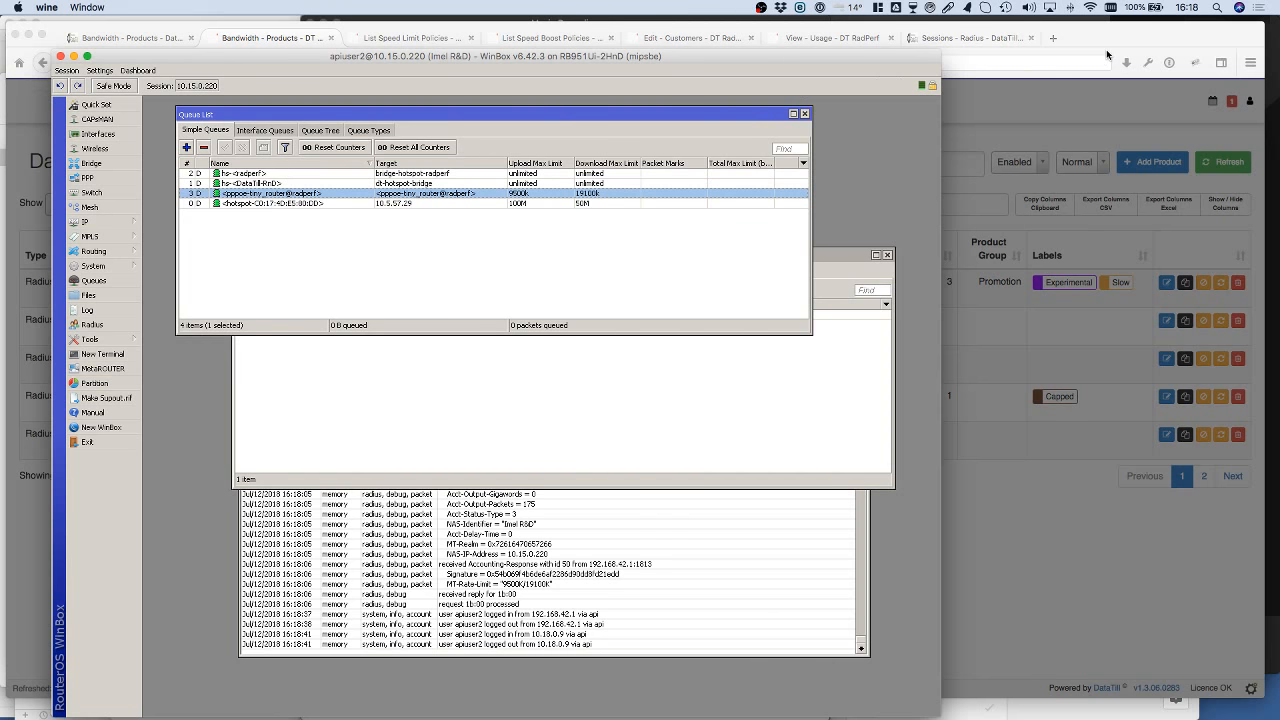
pyautogui.click(1106, 54)
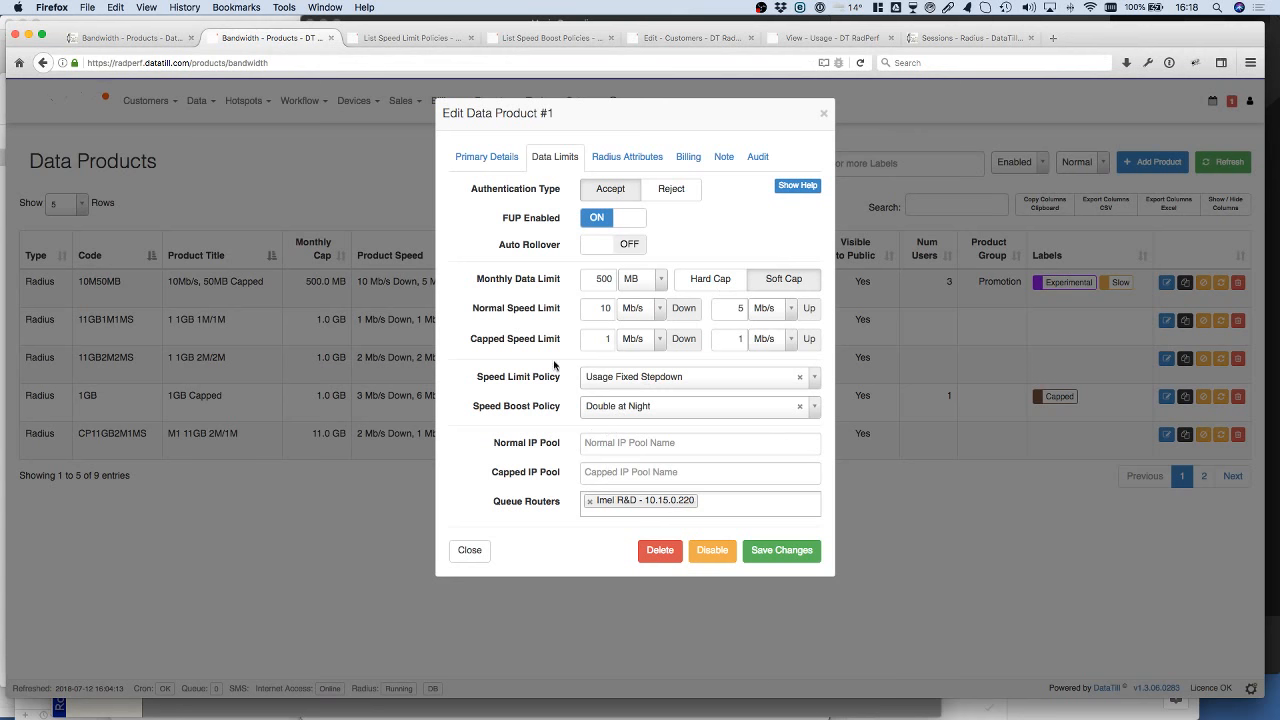
pyautogui.click(396, 42)
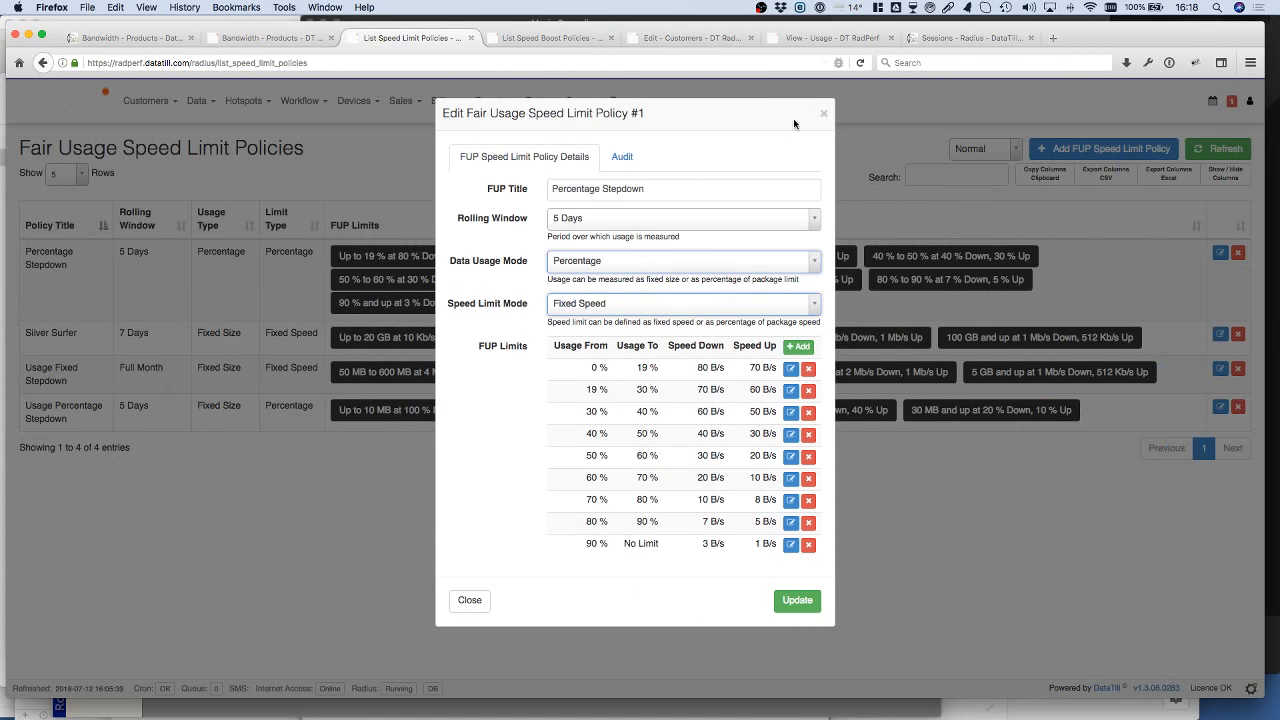
pyautogui.click(690, 38)
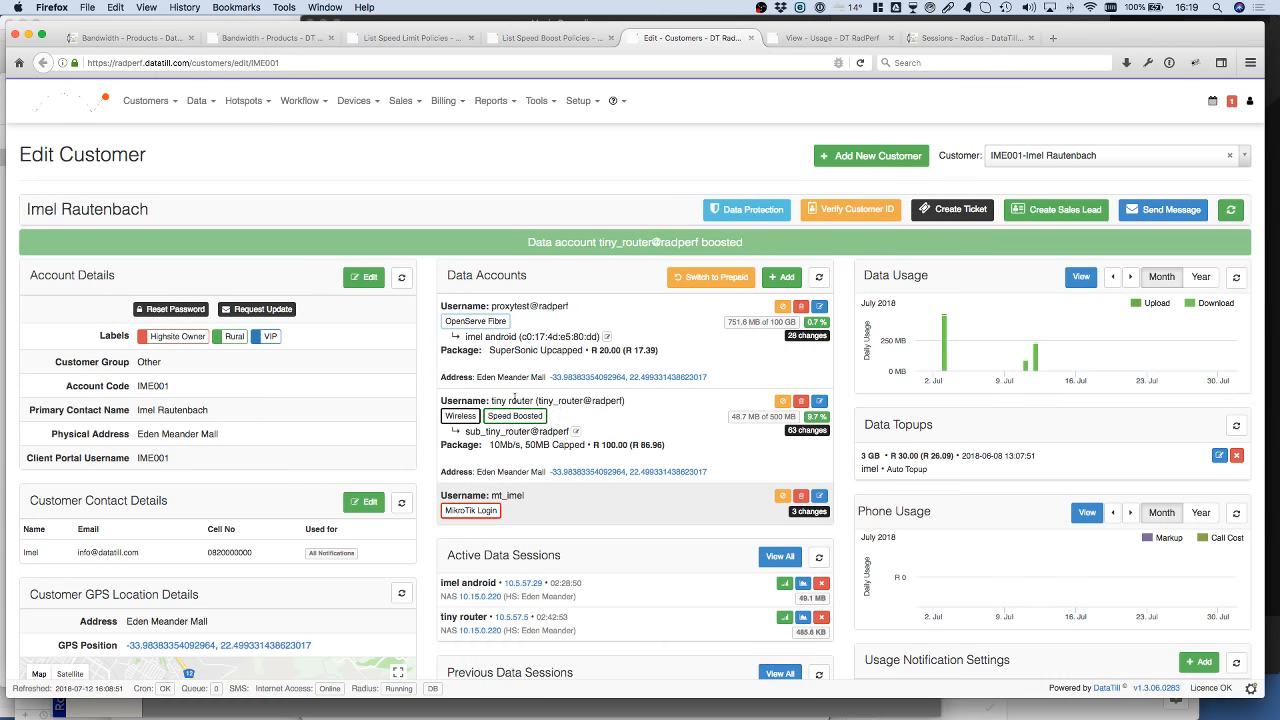
# Step: Review the settings of the tiny router's sub account, sub_tiny_router@radperf, and close them
pyautogui.moveTo(489, 400); pyautogui.dragTo(628, 402)
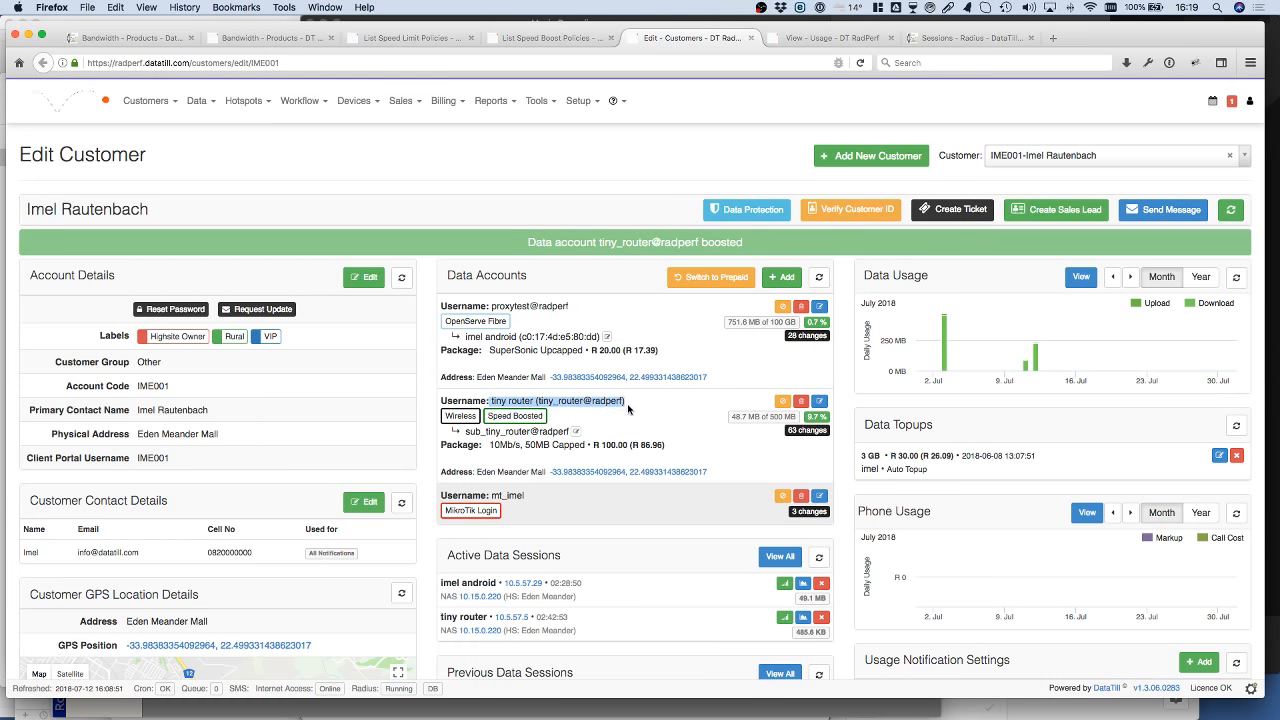
pyautogui.moveTo(465, 431); pyautogui.dragTo(577, 434)
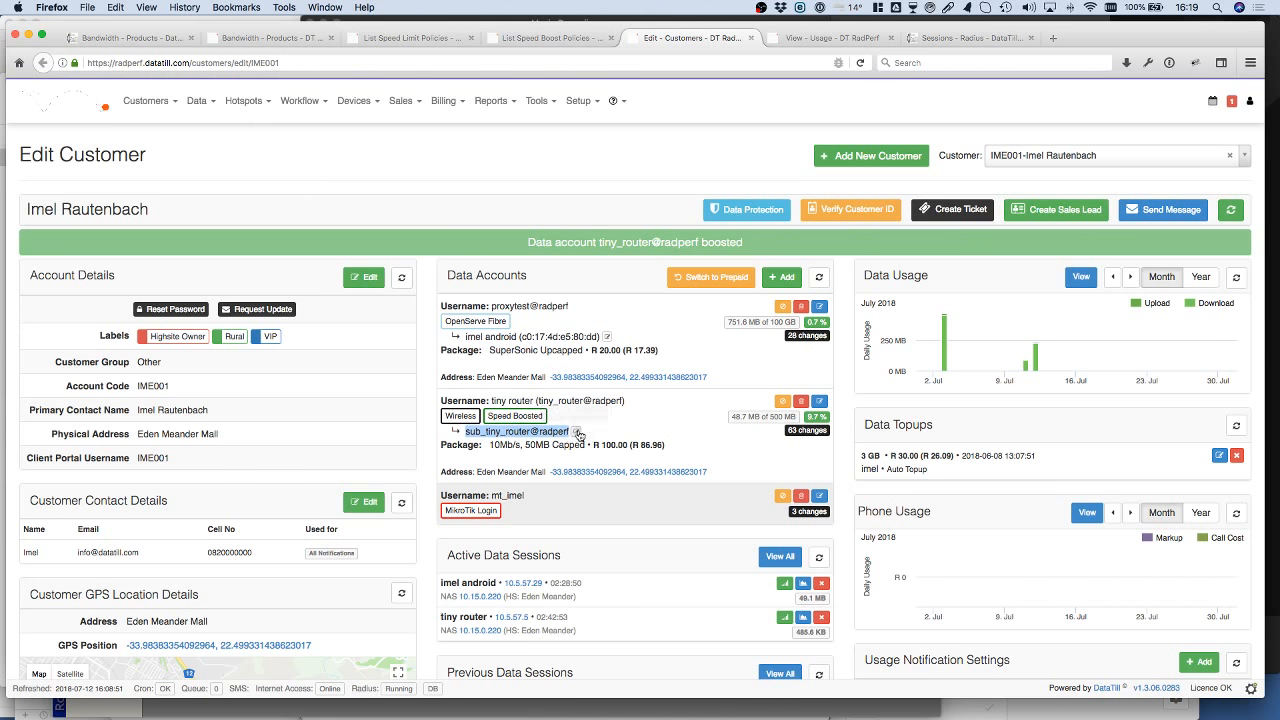
pyautogui.click(577, 432)
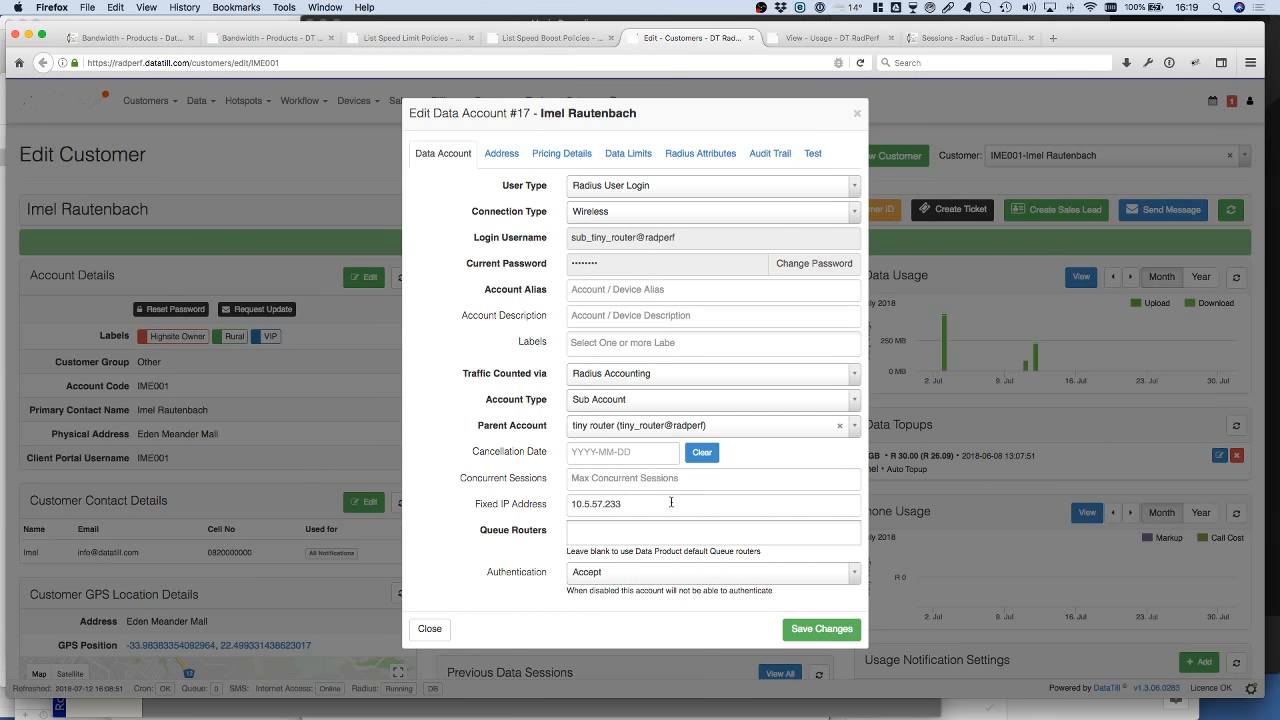
pyautogui.click(857, 113)
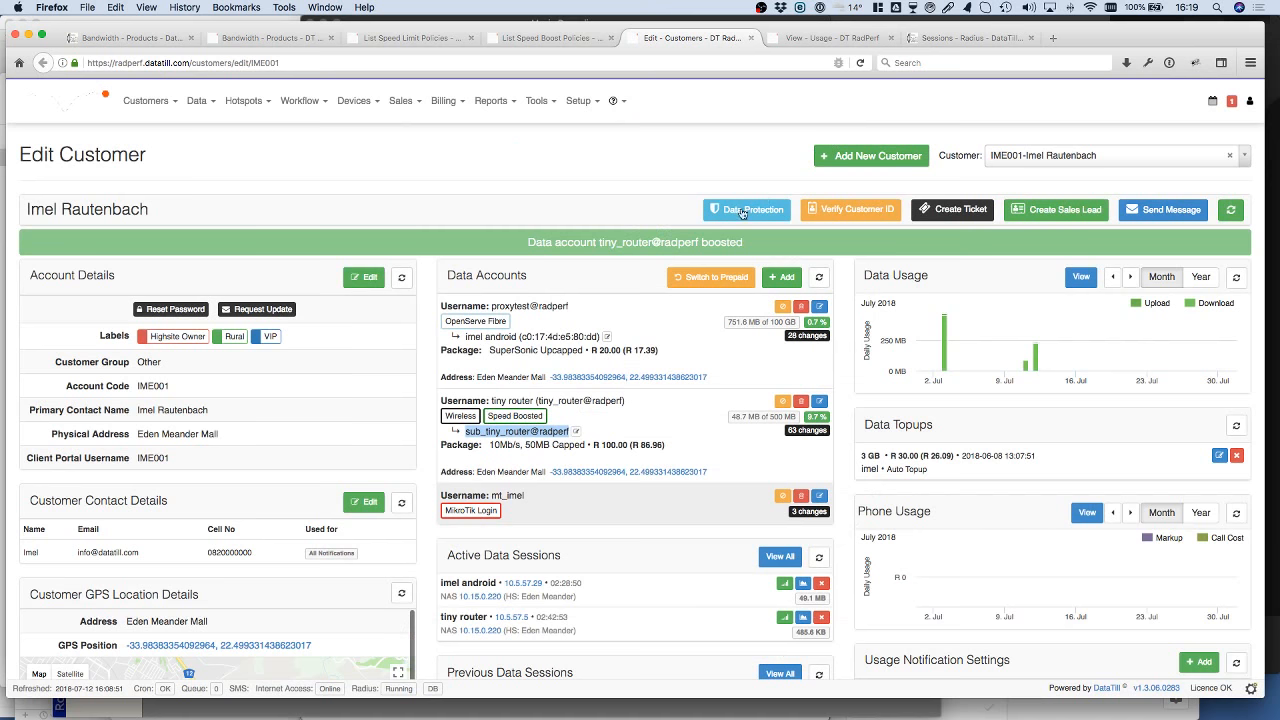
# Step: Compare the tiny router's package speed with its WinBox queue limits, and return to the data product's limits in Firefox
pyautogui.click(507, 443)
pyautogui.moveTo(487, 443); pyautogui.dragTo(527, 444)
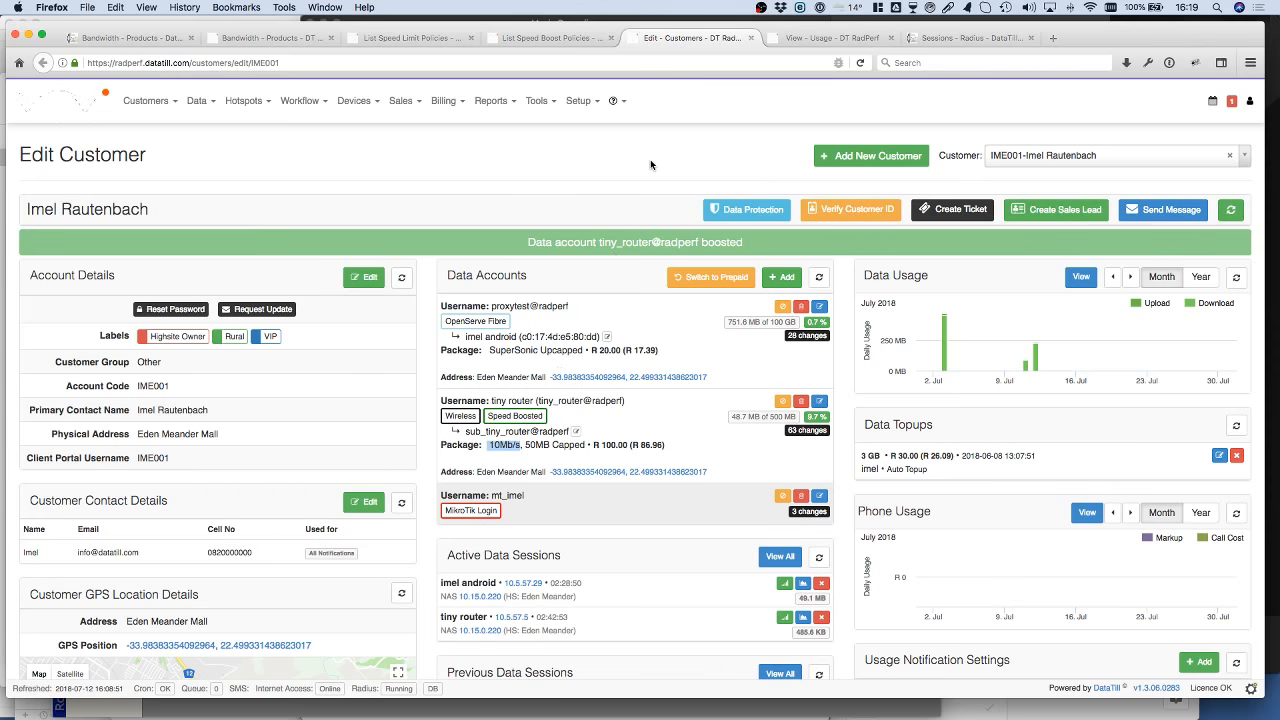
pyautogui.press('super+Tab')
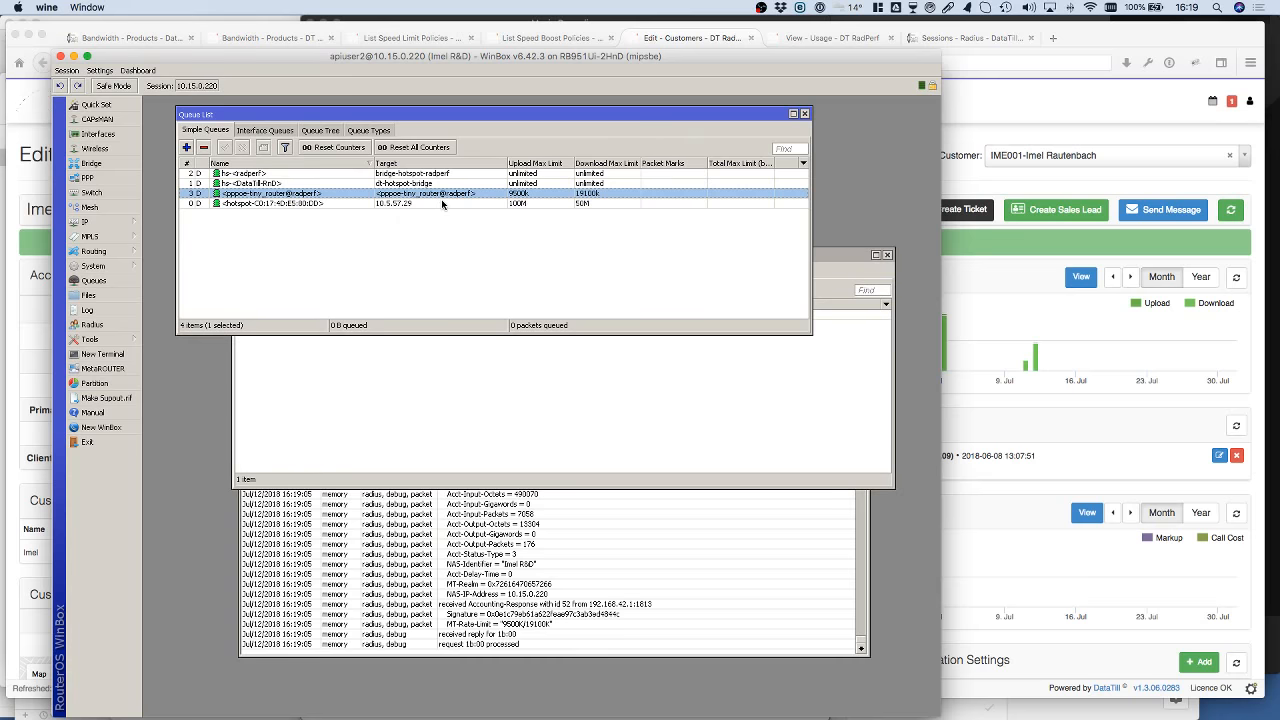
pyautogui.press('super+Tab')
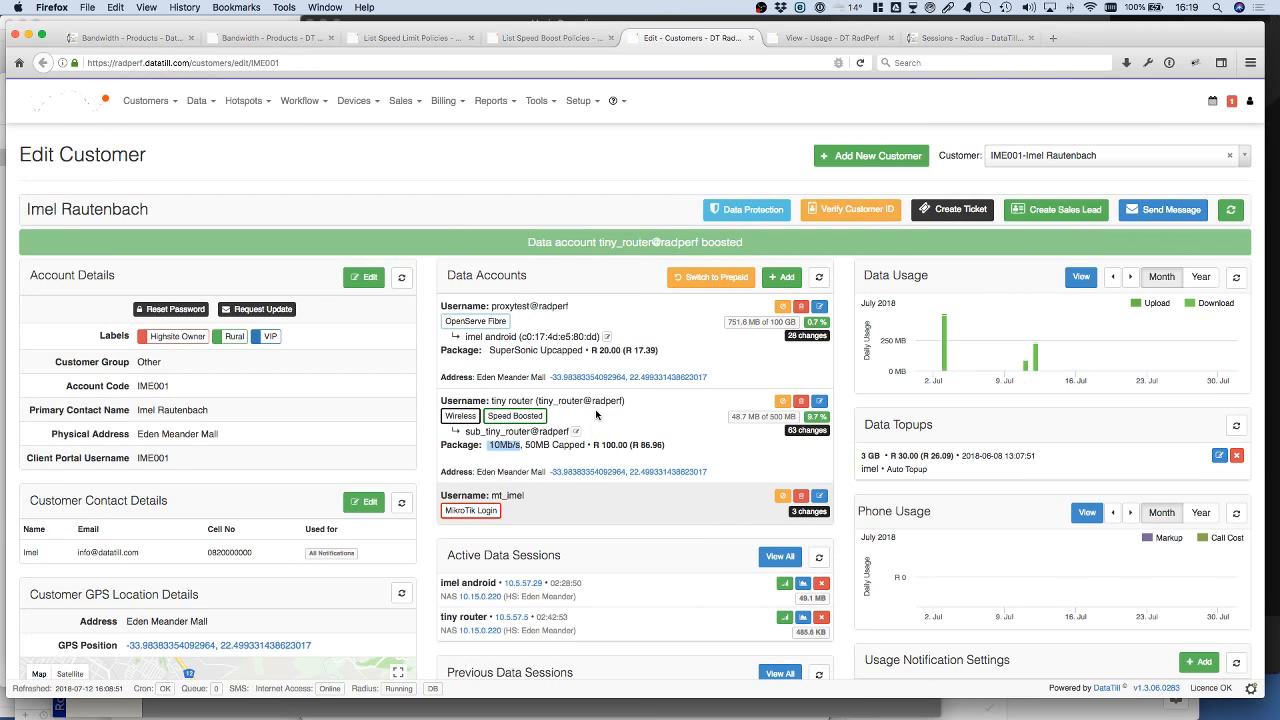
pyautogui.click(597, 415)
pyautogui.click(300, 38)
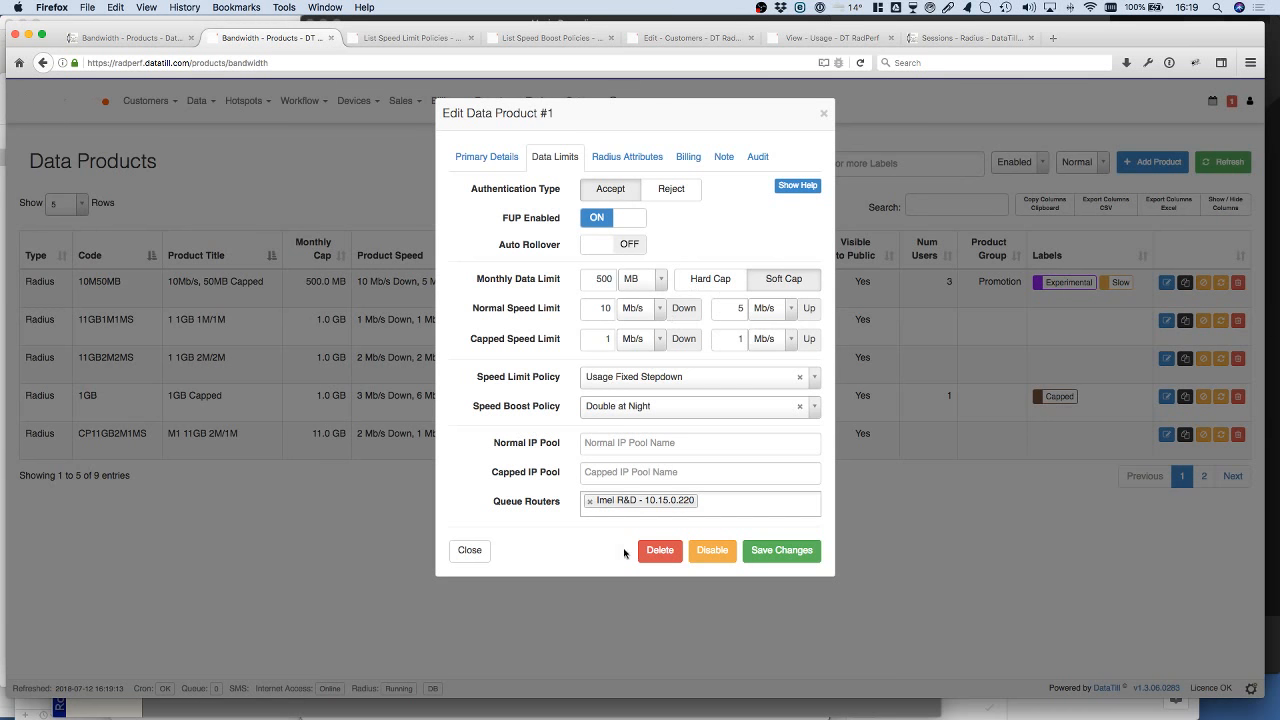
# Step: Try adding CC-DT-EdenMeander-Office at 10.15.0.254 as a second queue router for the product, and remove it again
pyautogui.click(740, 502)
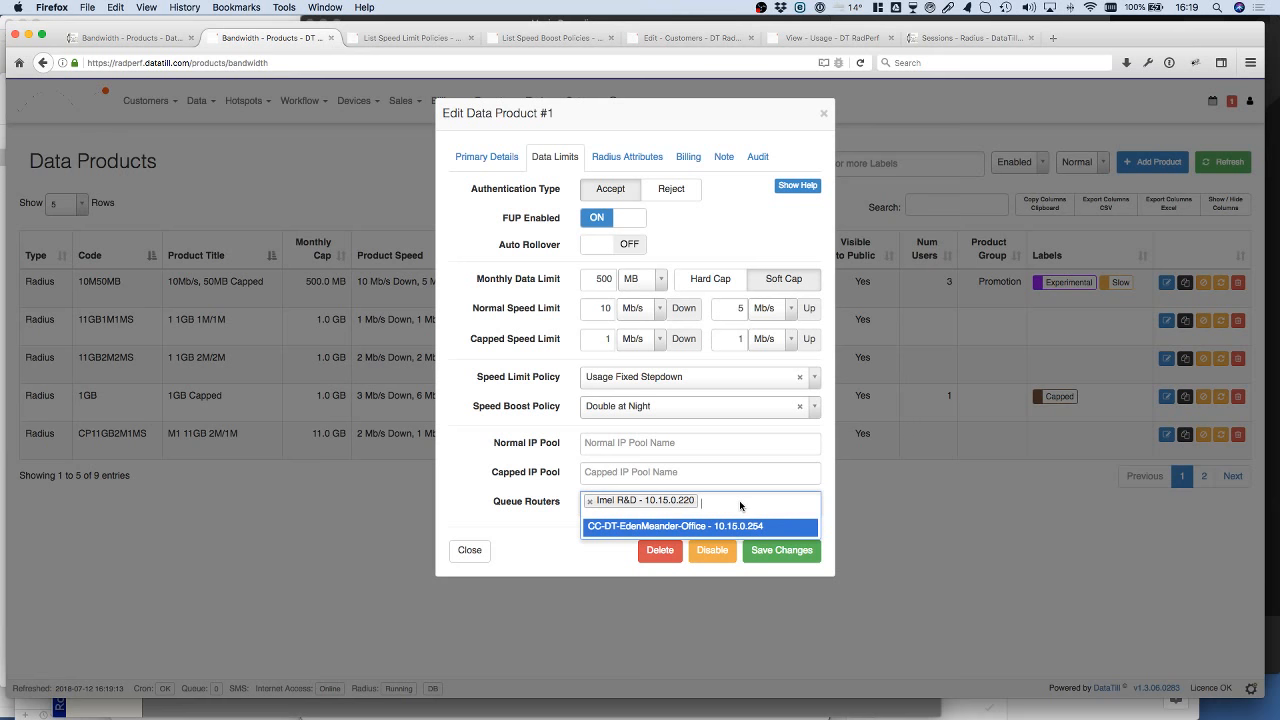
pyautogui.click(740, 502)
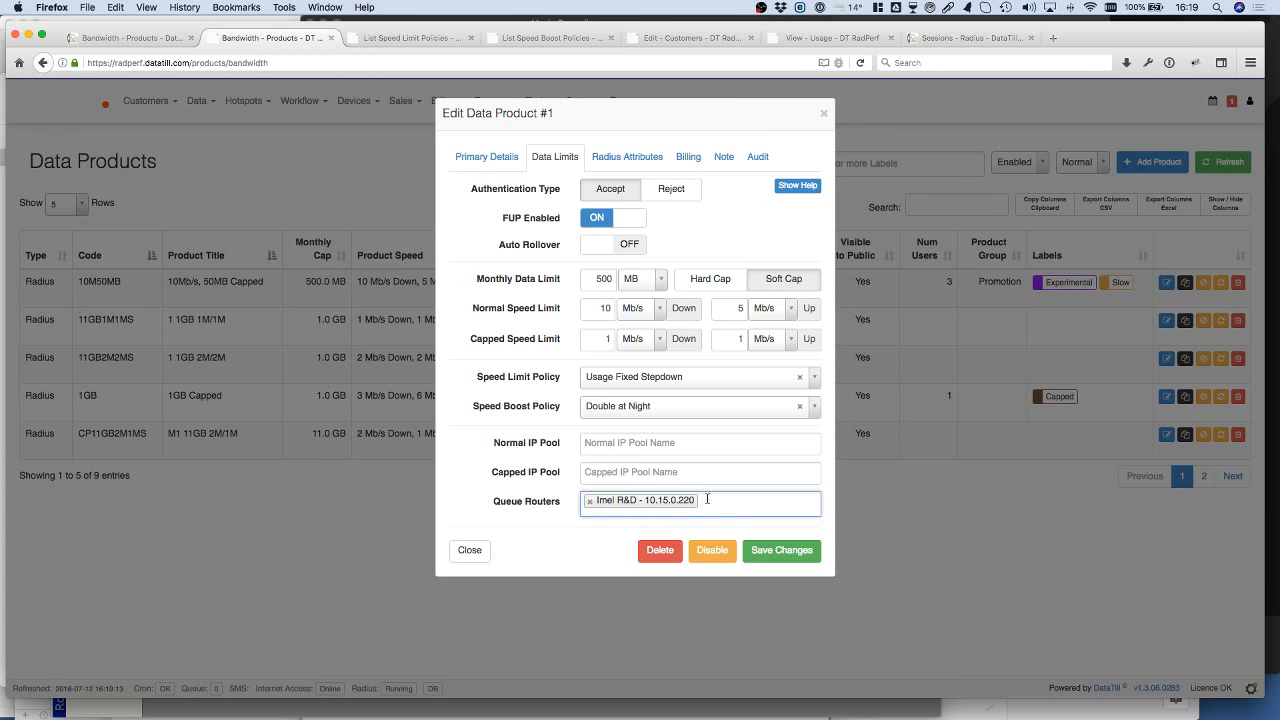
pyautogui.click(725, 500)
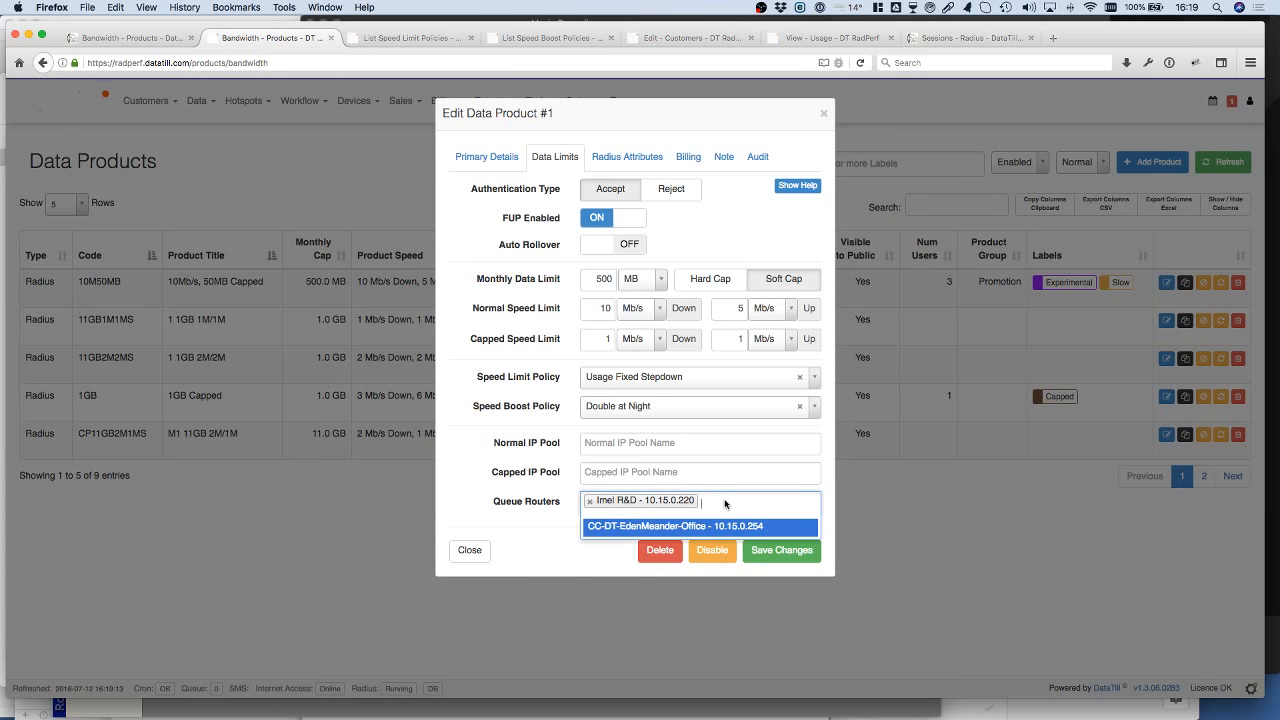
pyautogui.click(696, 527)
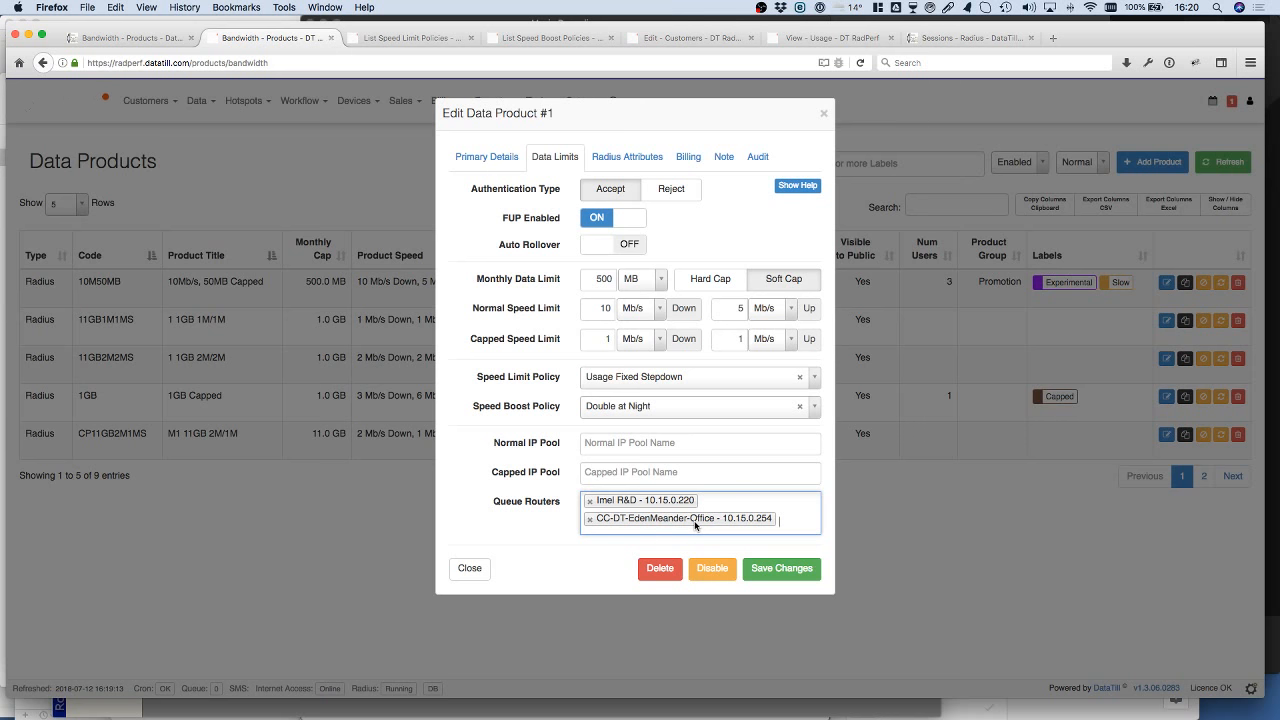
pyautogui.click(590, 519)
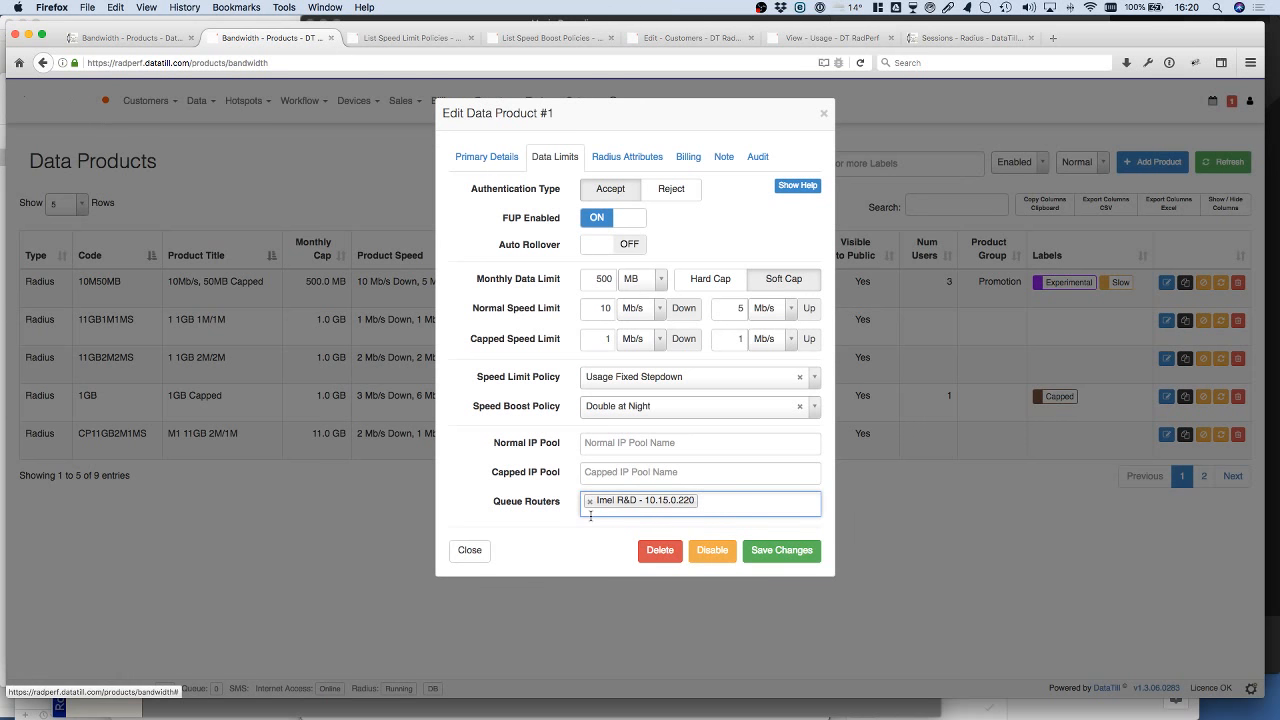
# Step: Save the data product's changes and switch to WinBox to check the simple queue list for the new automatic queues
pyautogui.click(778, 552)
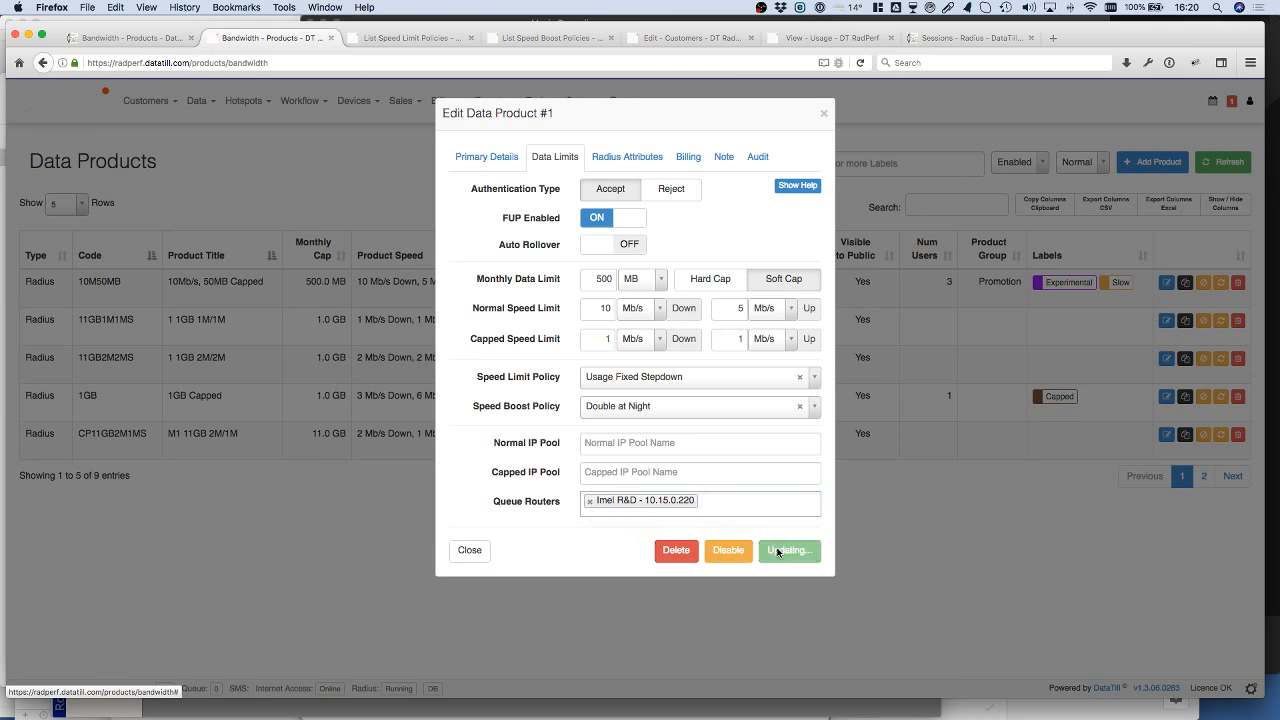
pyautogui.press('super+Tab')
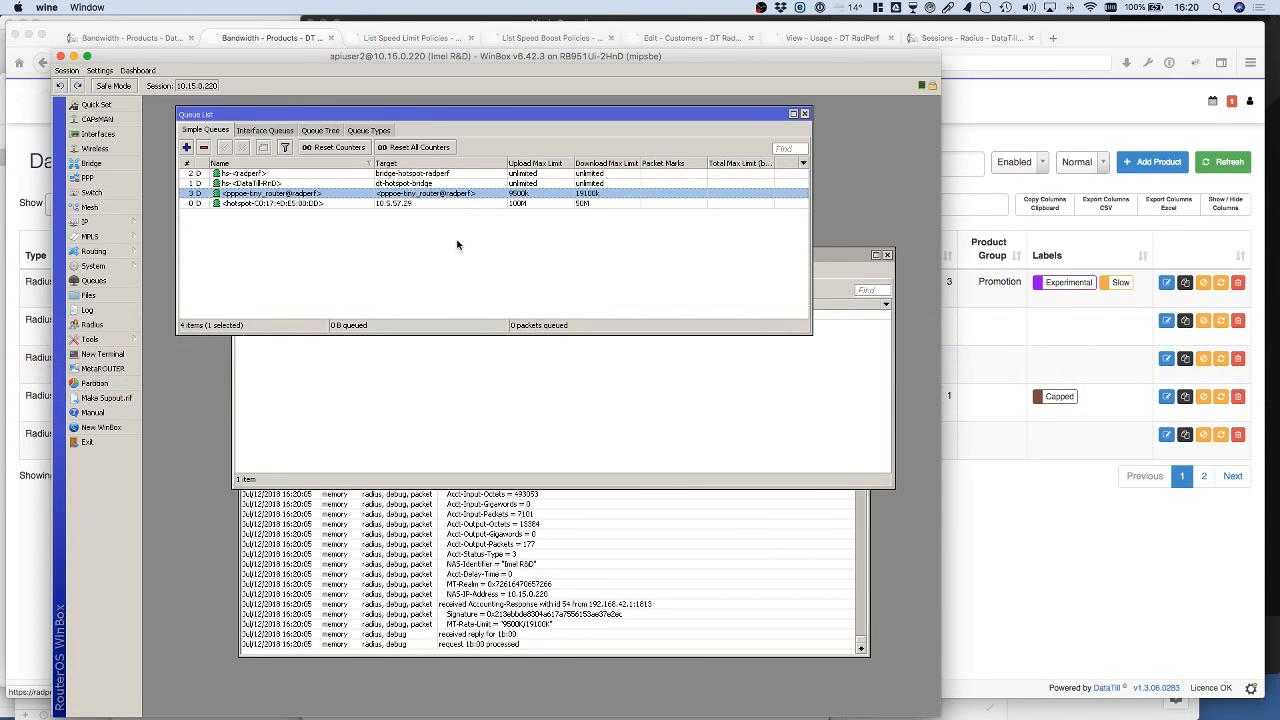
pyautogui.click(457, 244)
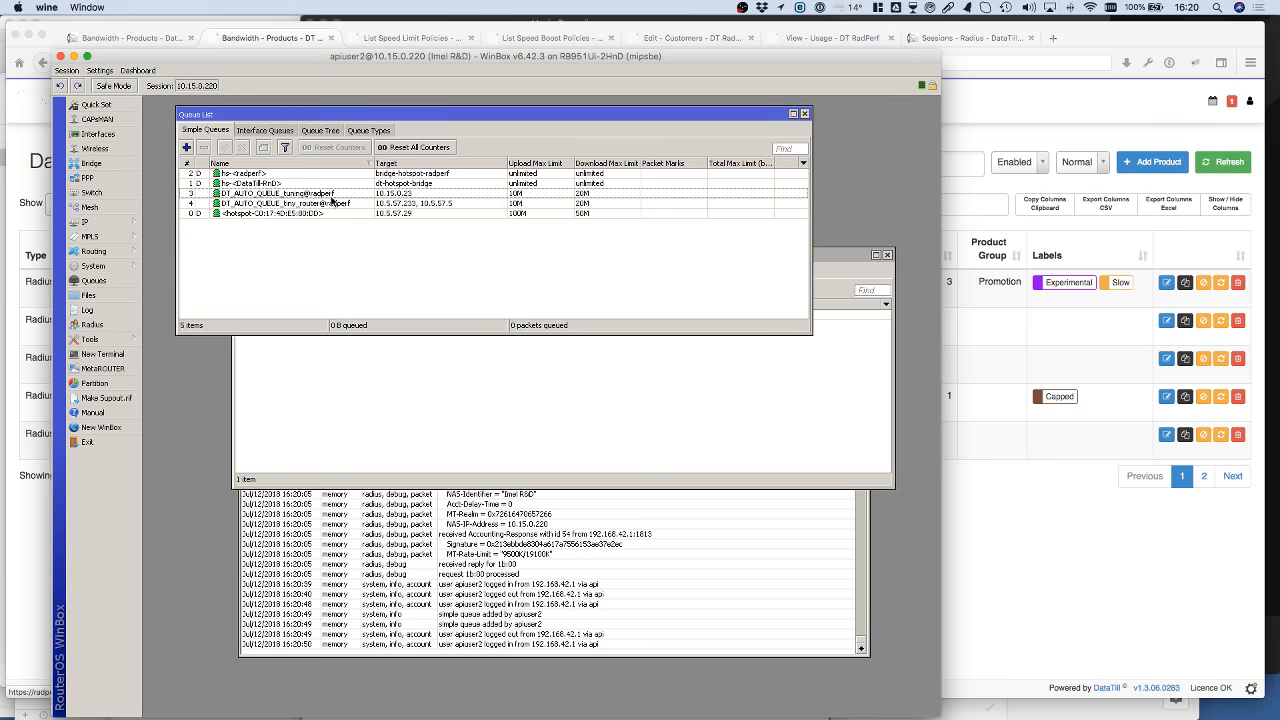
pyautogui.click(327, 194)
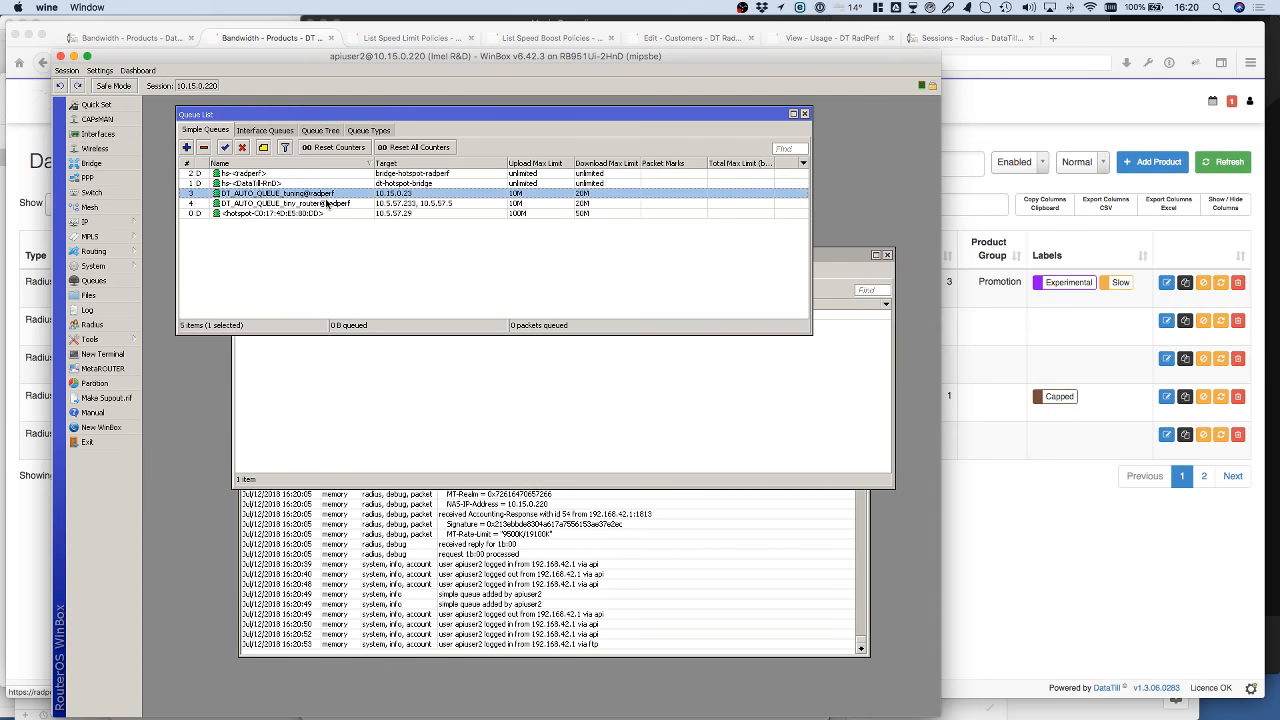
# Step: Remove the target 10.5.57.5 from the DT_AUTO_QUEUE_tiny_router@radperf simple queue and save the queue
pyautogui.click(328, 204)
pyautogui.doubleClick(404, 205)
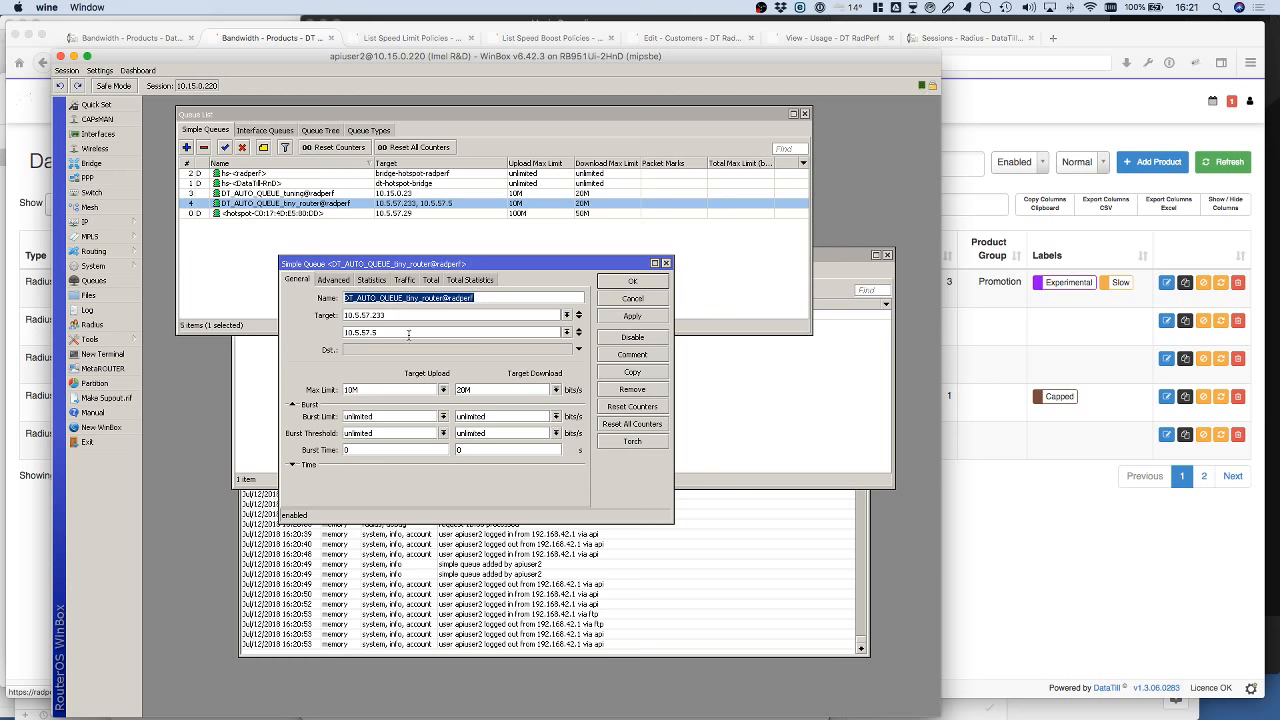
pyautogui.click(501, 297)
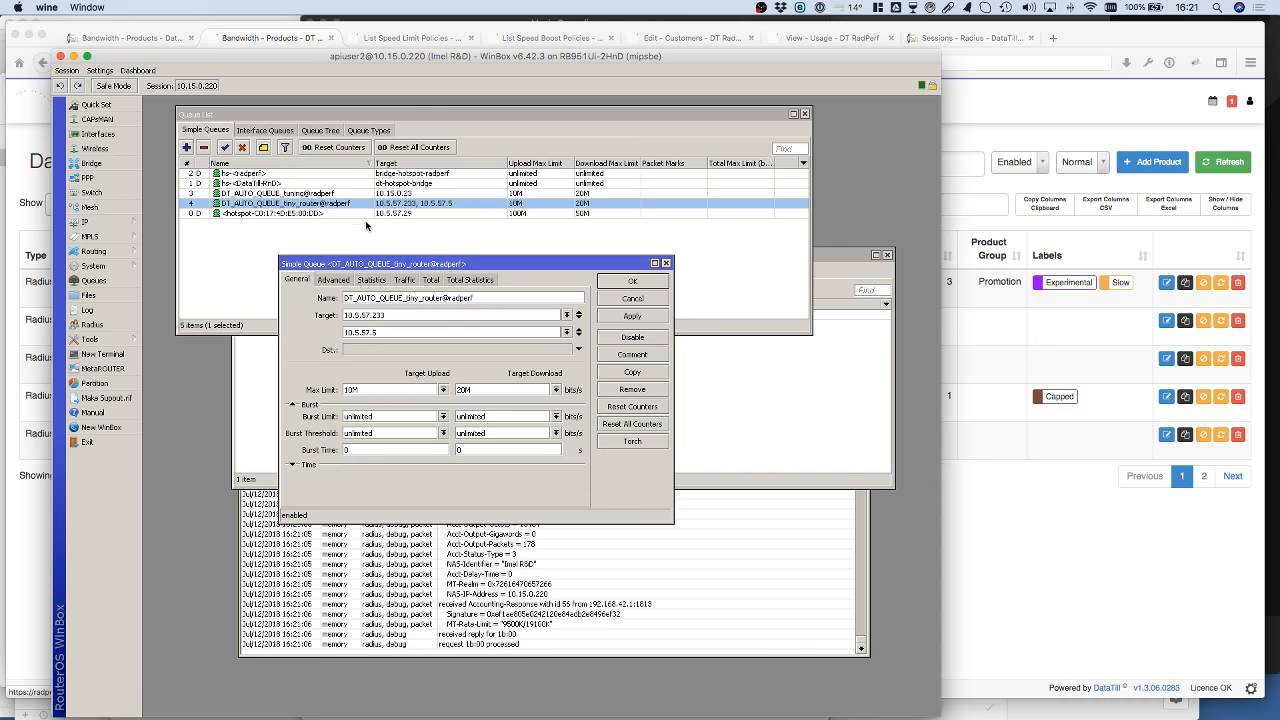
pyautogui.click(578, 329)
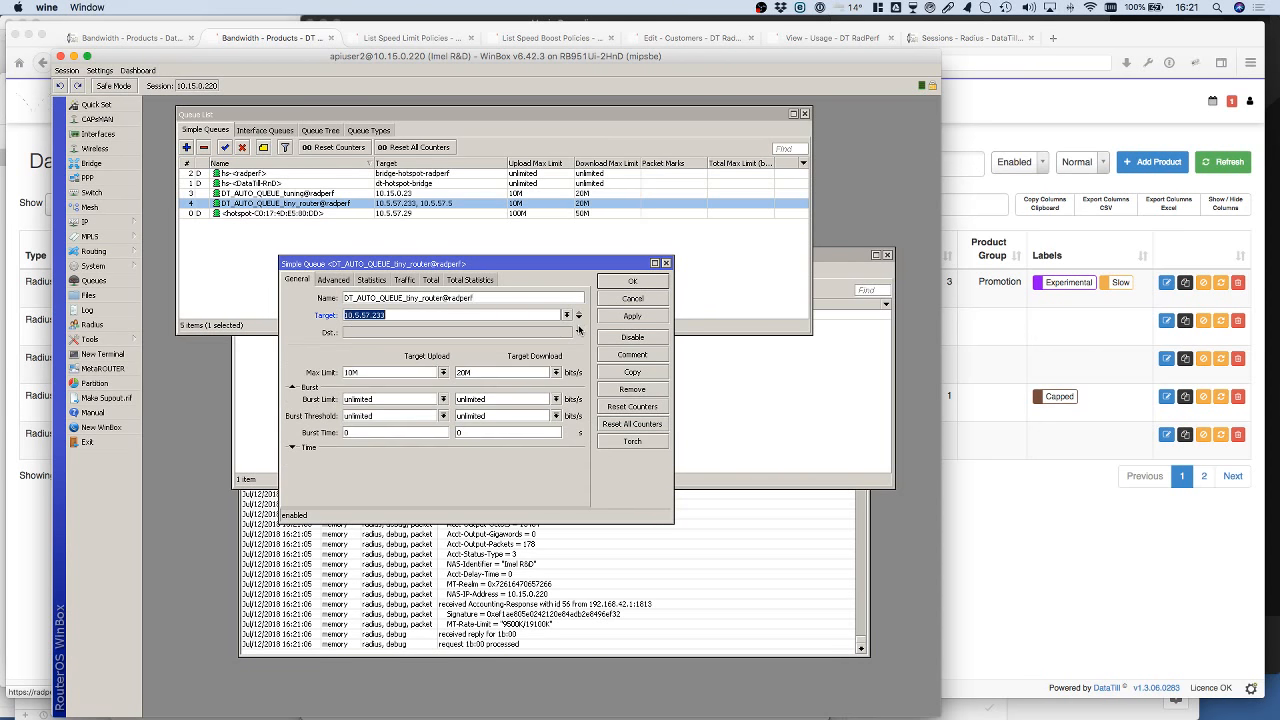
pyautogui.click(633, 282)
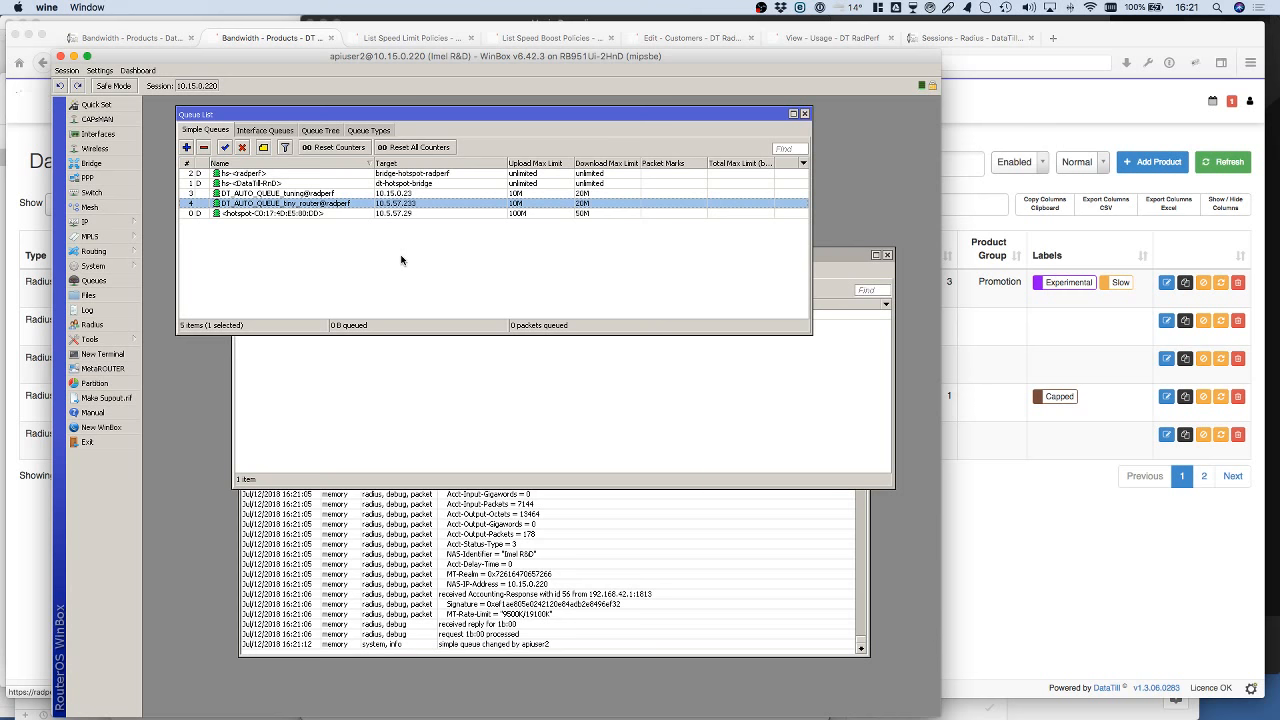
# Step: Return to Firefox, inspect the queue router options in the tiny router's data account on the customer's edit page, and close the account
pyautogui.click(994, 112)
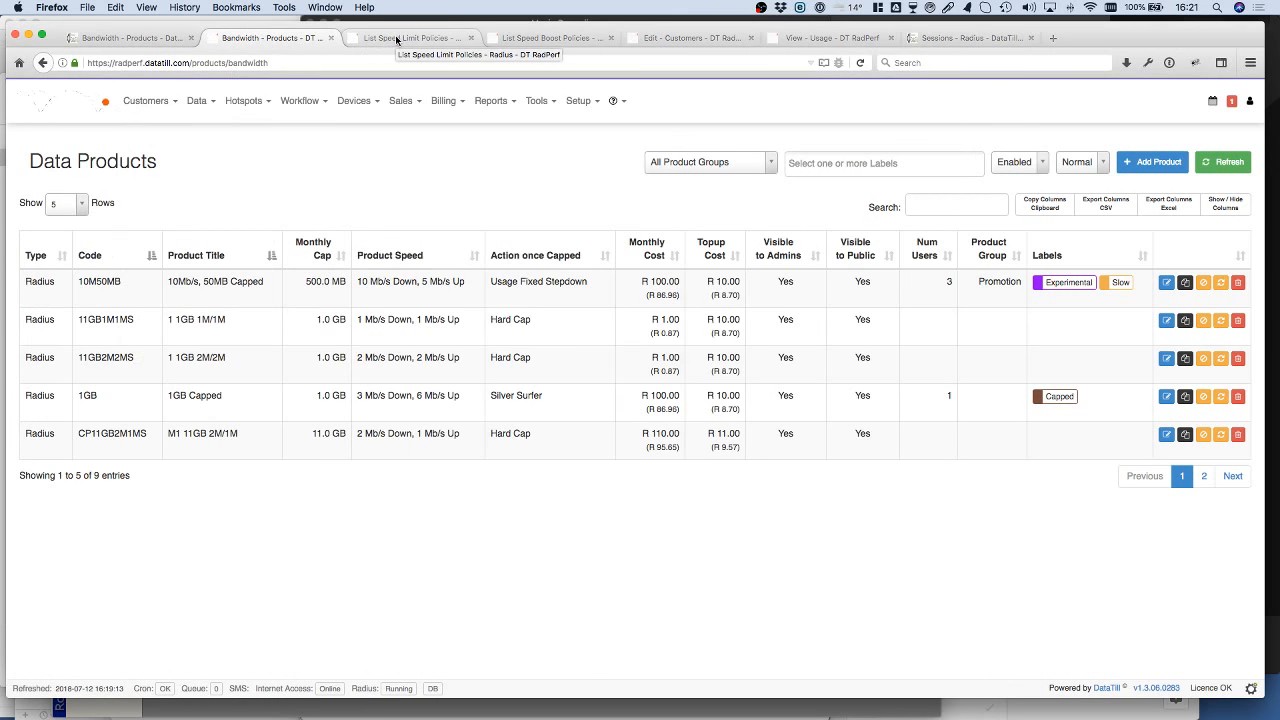
pyautogui.click(722, 40)
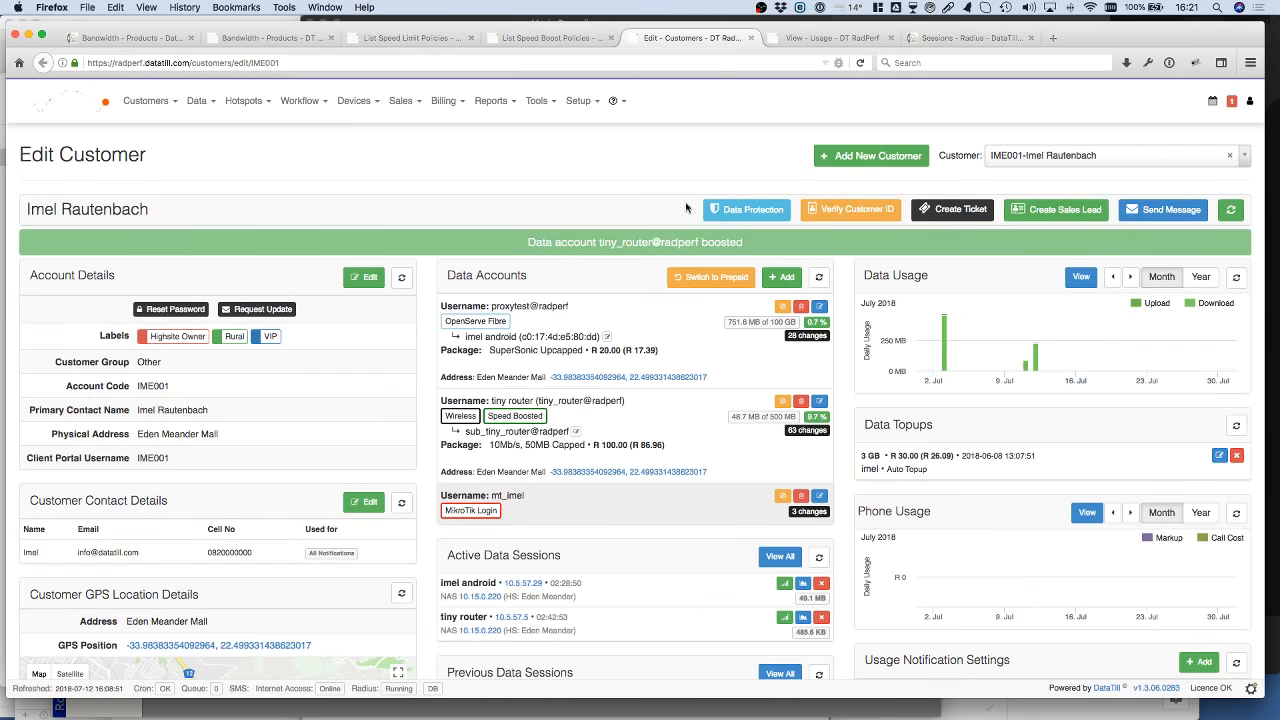
pyautogui.click(820, 402)
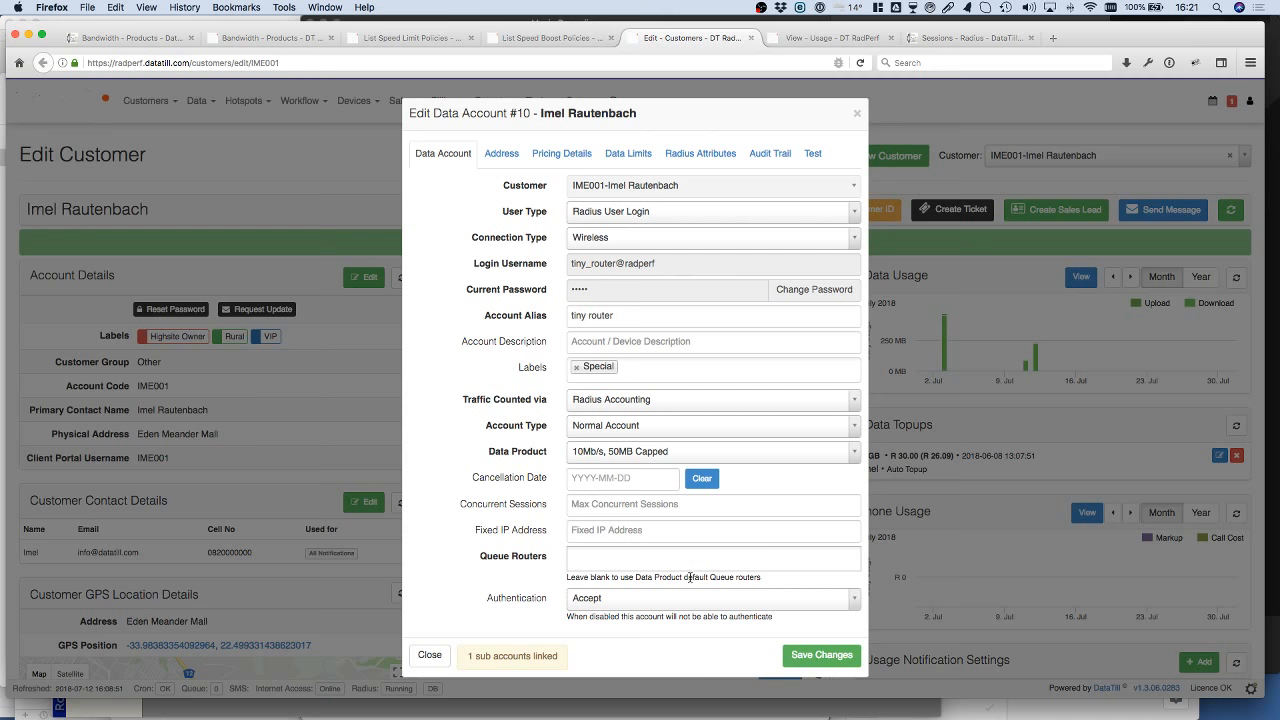
pyautogui.click(750, 558)
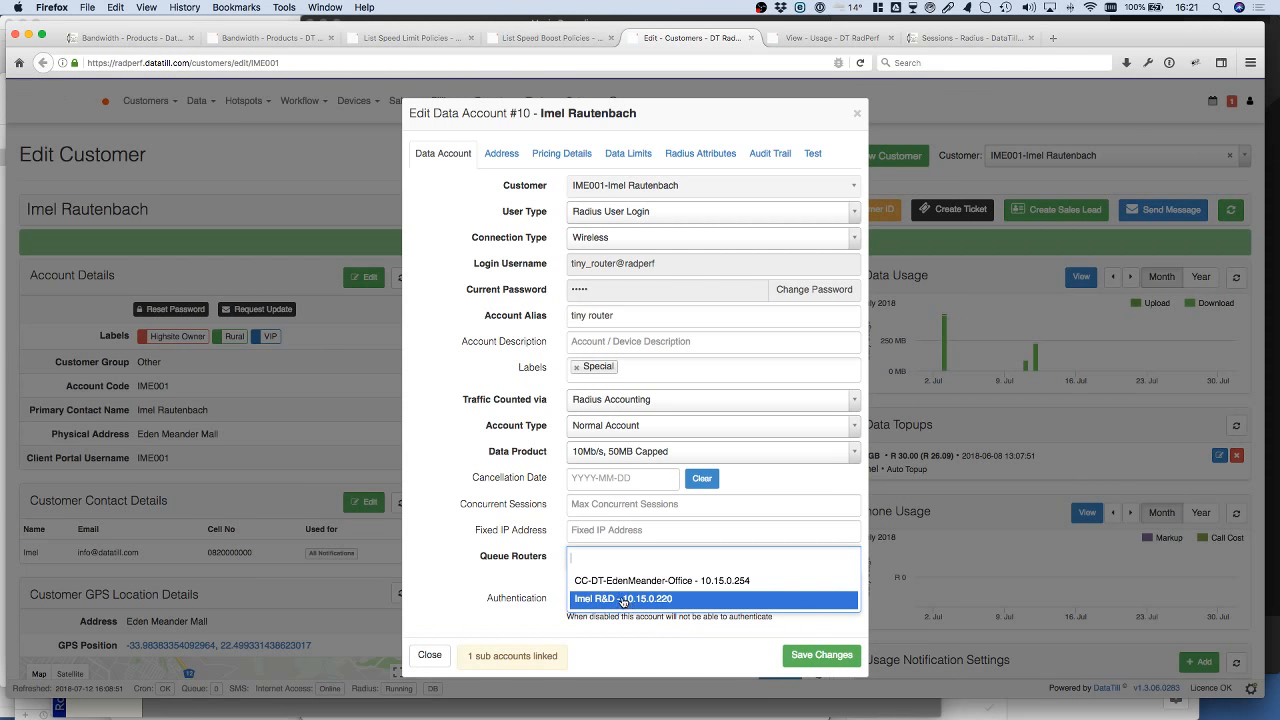
pyautogui.click(515, 571)
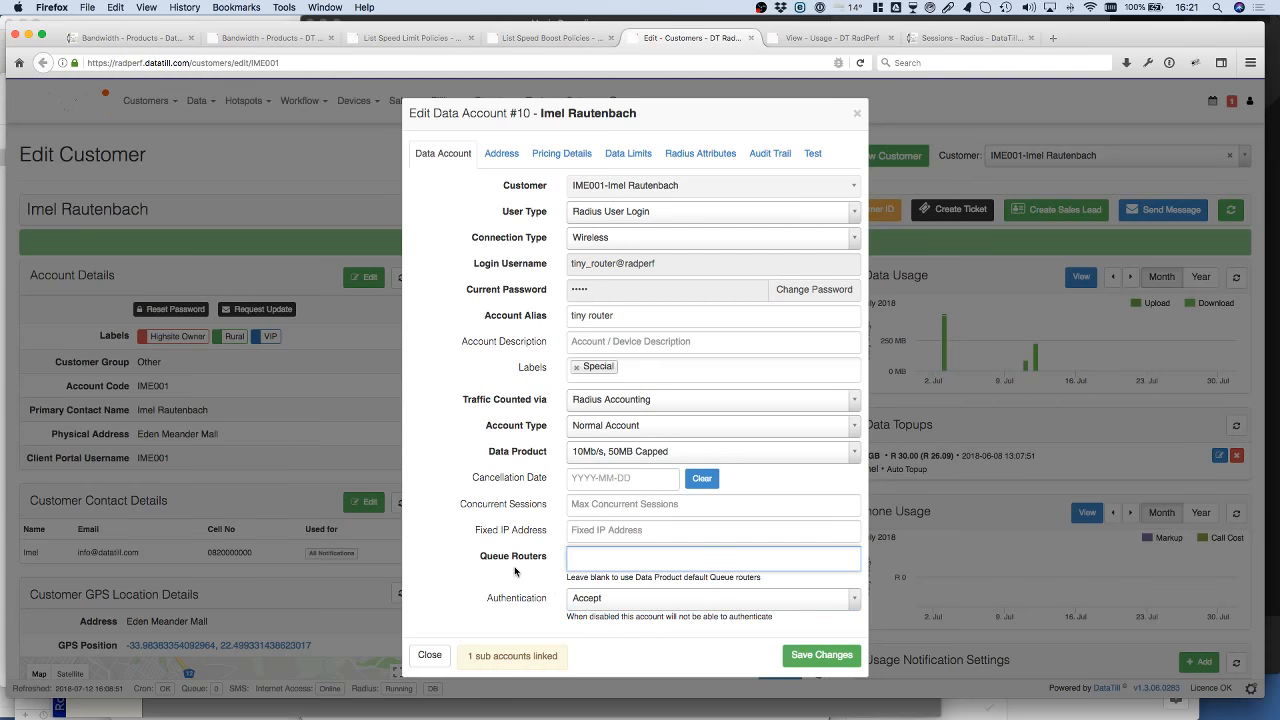
pyautogui.click(429, 655)
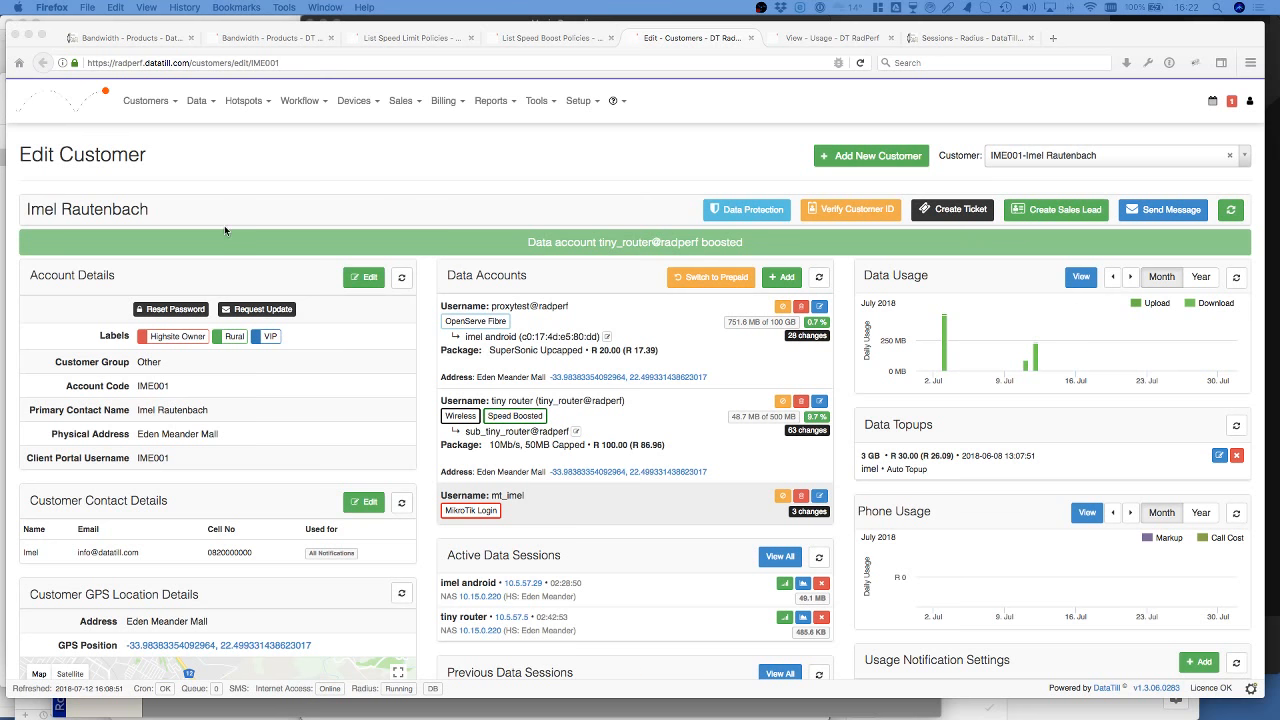
# Step: Show the Percentage Stepdown fair usage speed limit policy and check its data usage mode options
pyautogui.click(412, 37)
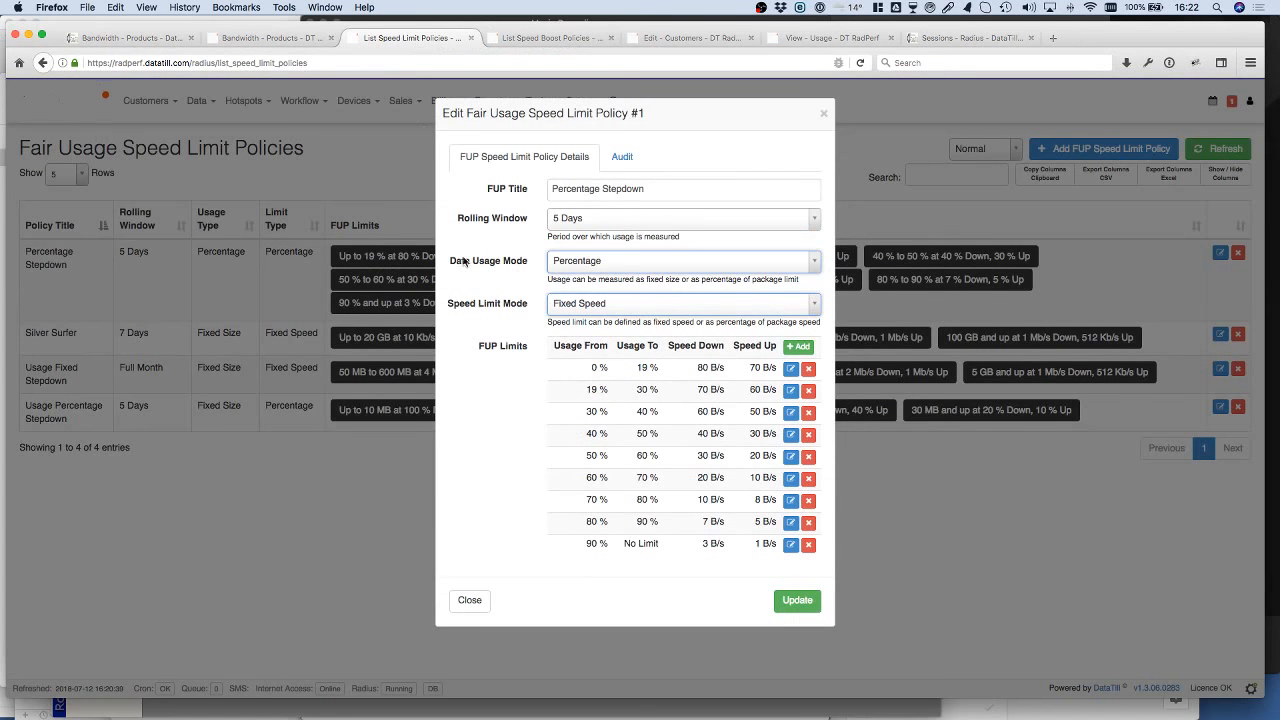
pyautogui.click(615, 266)
pyautogui.click(615, 266)
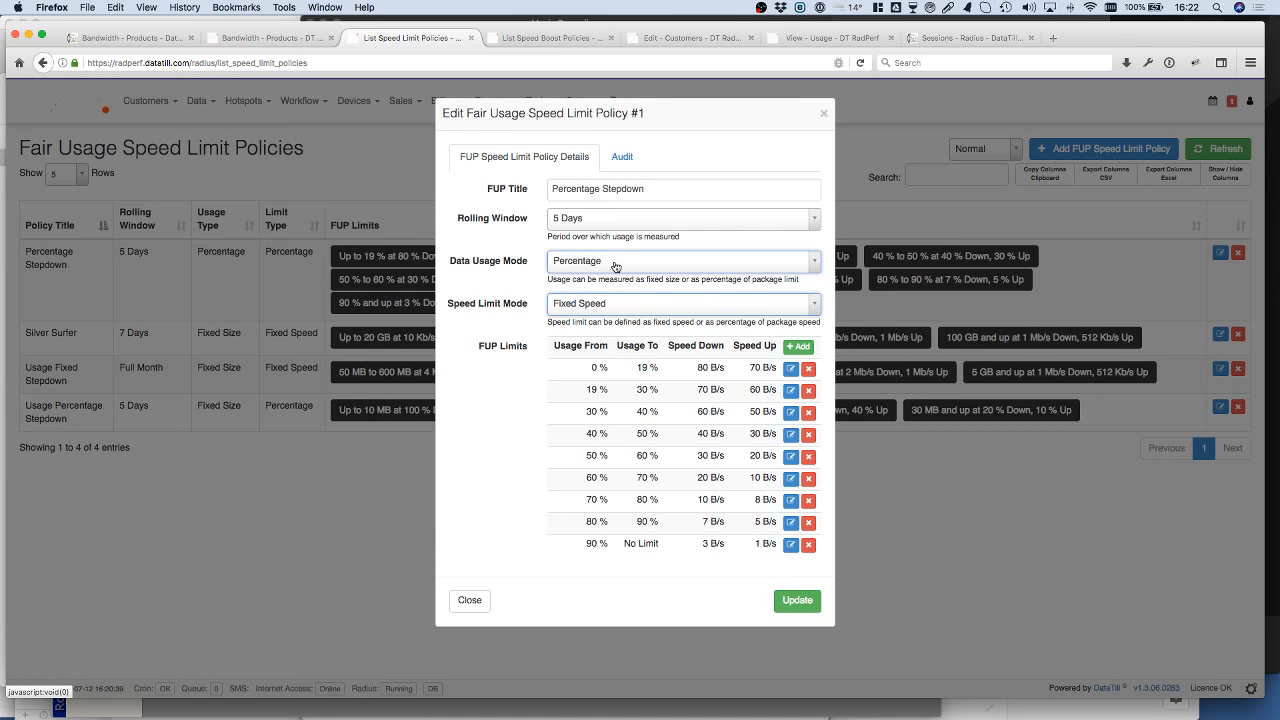